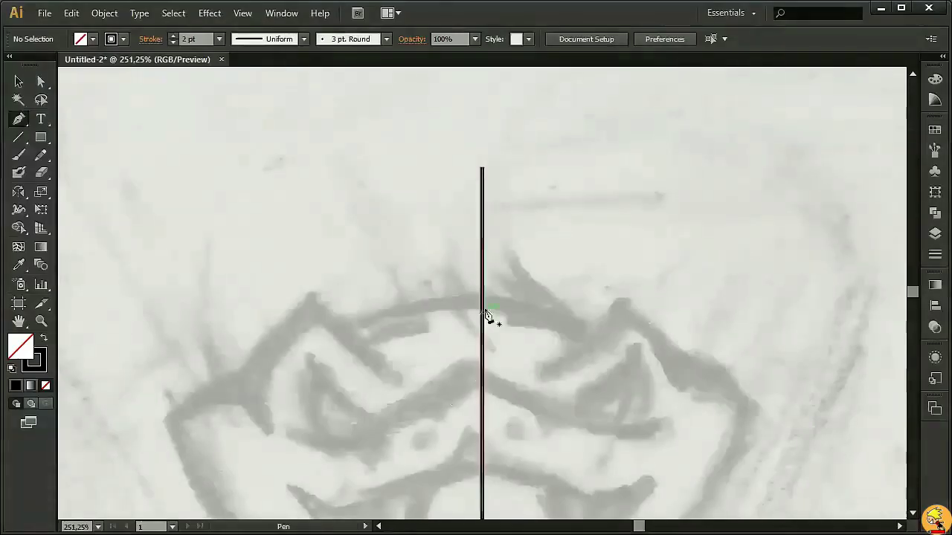
Step: Trace the outline from the top of the centre line over the left brow and down the left side
left_click_drag(481, 300, 453, 300)
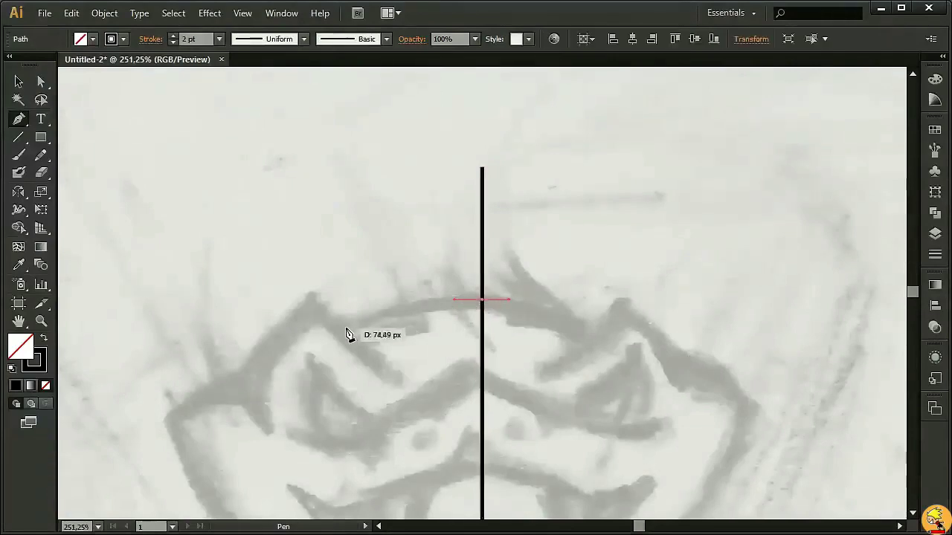
left_click_drag(307, 355, 308, 350)
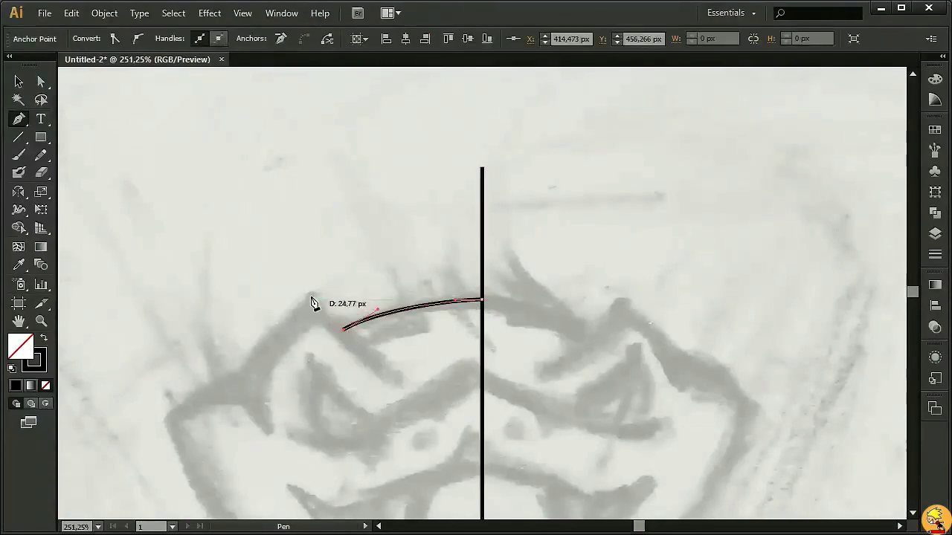
left_click_drag(327, 285, 311, 295)
left_click_drag(237, 373, 212, 424)
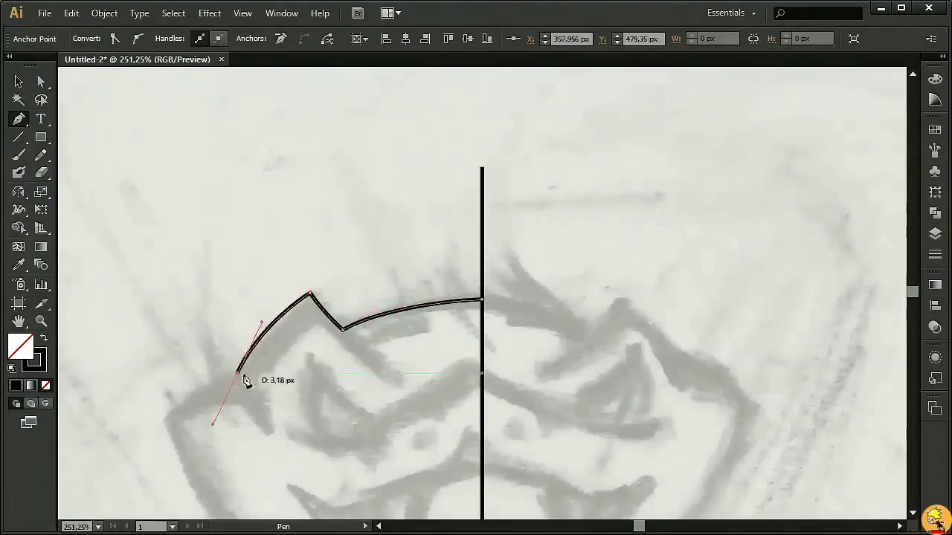
mouse_move(285, 403)
left_mouse_down()
mouse_move(281, 324)
mouse_move(236, 355)
left_mouse_up()
left_click_drag(404, 369, 362, 229)
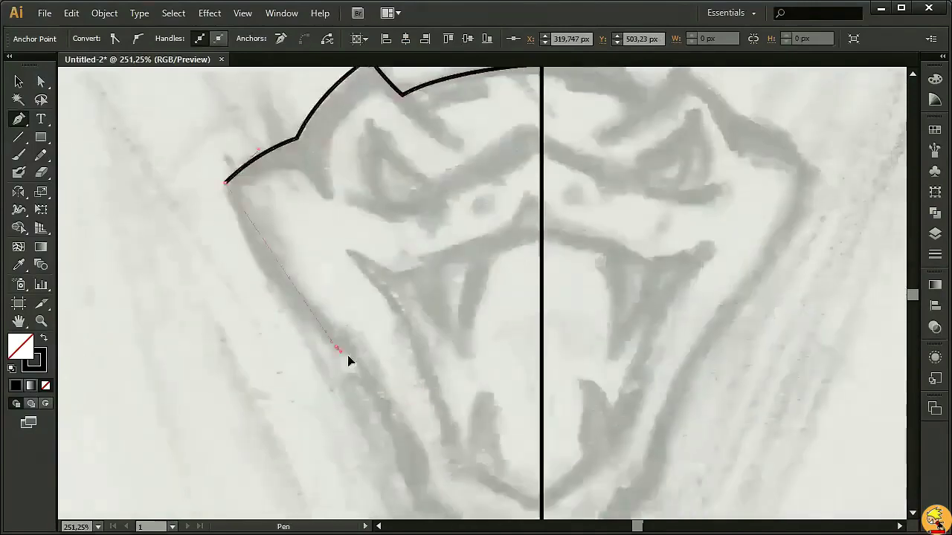
left_click_drag(339, 347, 402, 394)
Step: Continue the path along the jaw and sharp cheek notch down toward the chin
left_click(334, 327, "ctrl")
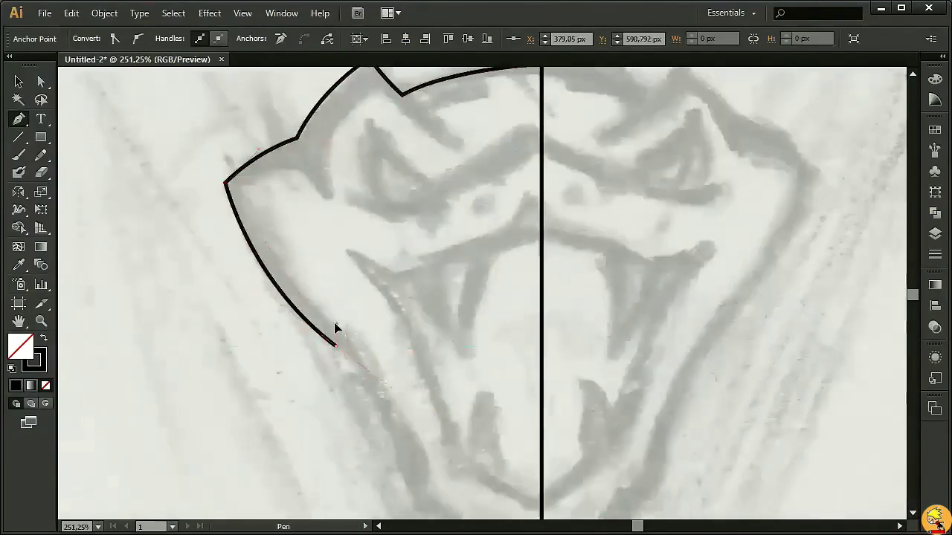
left_click(336, 344)
mouse_move(425, 480)
left_mouse_down()
mouse_move(389, 330)
mouse_move(402, 445)
left_mouse_up()
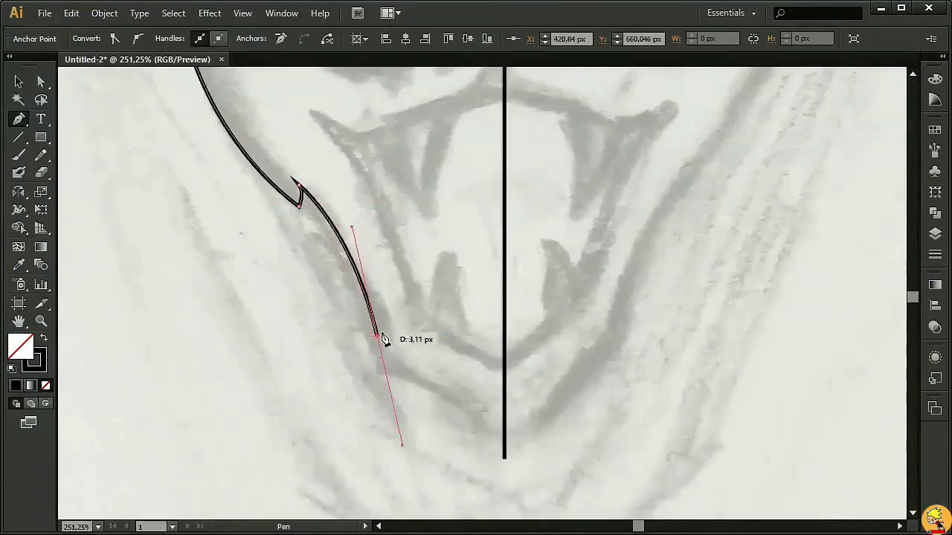
left_click(377, 371)
left_click_drag(446, 400, 500, 441)
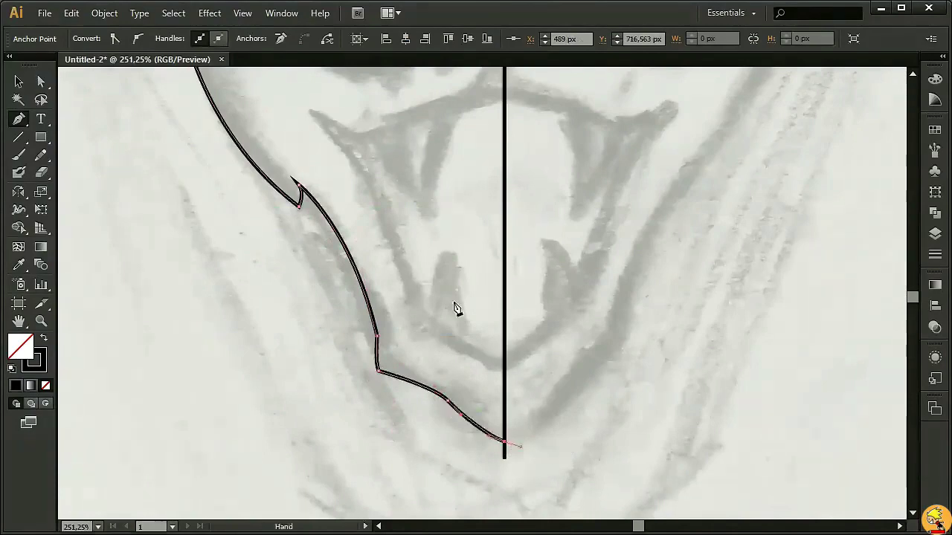
Step: Reshape the cheek spike's curve and sharpen its tip using the Direct Selection tool
scroll(452, 307, "up", 3)
left_click(41, 321)
left_click_drag(285, 268, 345, 345)
key("a")
left_click(393, 187)
left_click_drag(431, 240, 429, 308)
left_click_drag(410, 233, 399, 245)
left_click(434, 358)
key("ctrl+1")
key("ctrl+0")
key("ctrl+equal")
key("ctrl+equal")
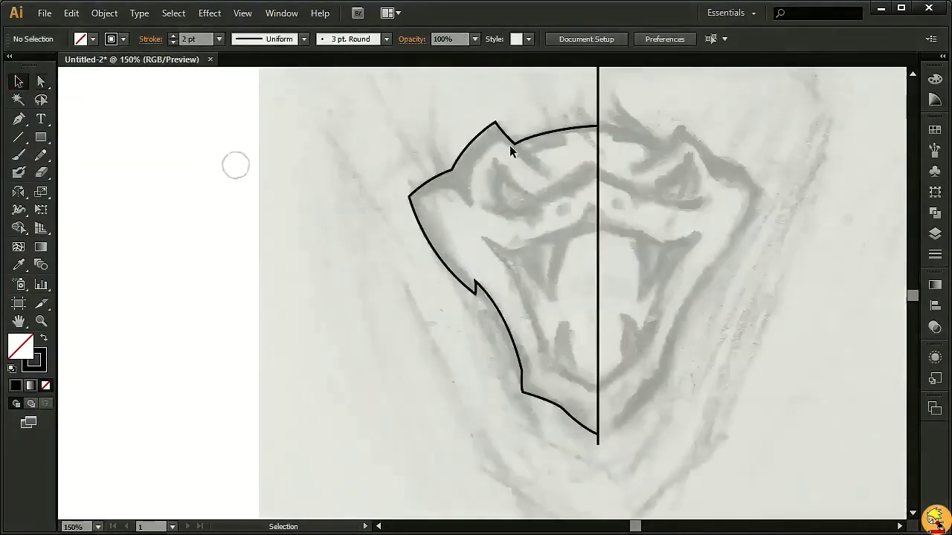
Step: Reflect a vertical copy of the left-half outline across the centre line to form the right side
left_click(509, 146)
key("o")
left_click(595, 195, "alt")
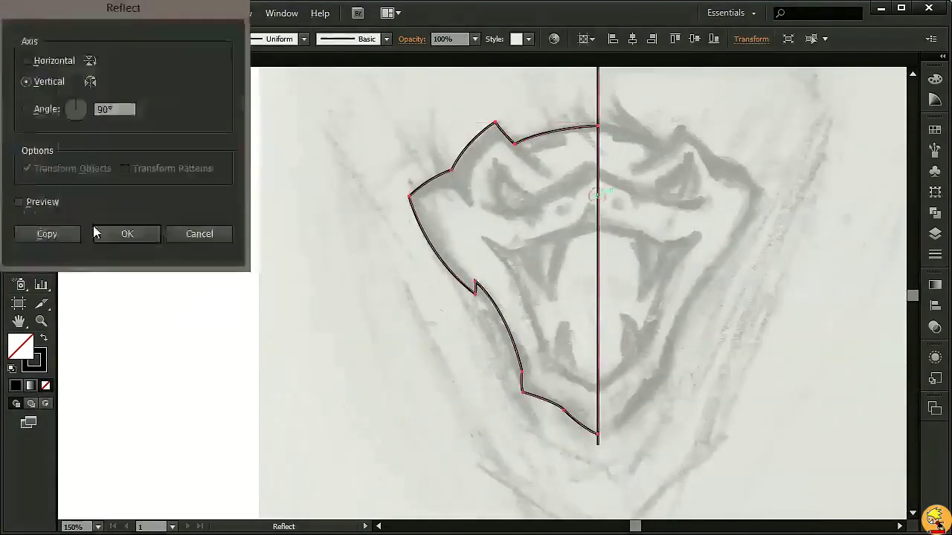
left_click(47, 233)
left_click(543, 153, "shift")
key("a")
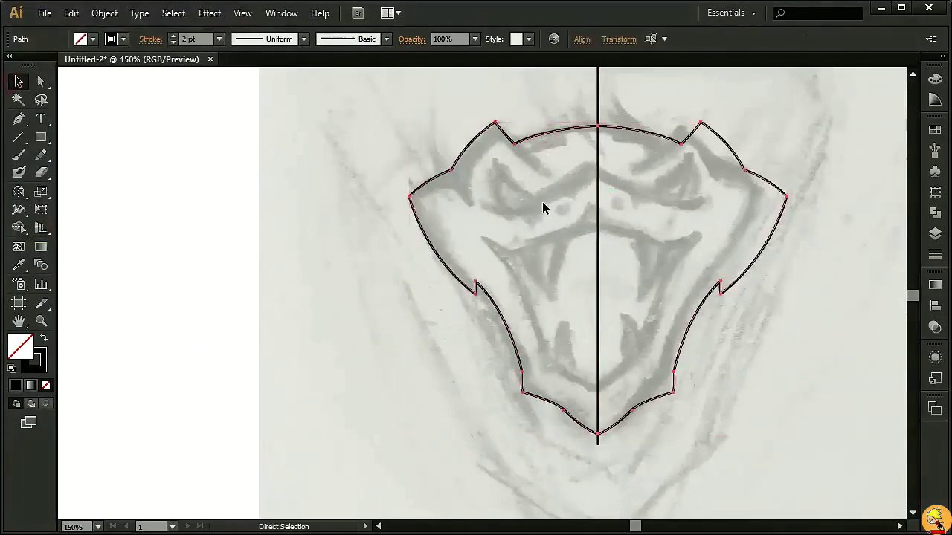
key("v")
left_click(296, 204)
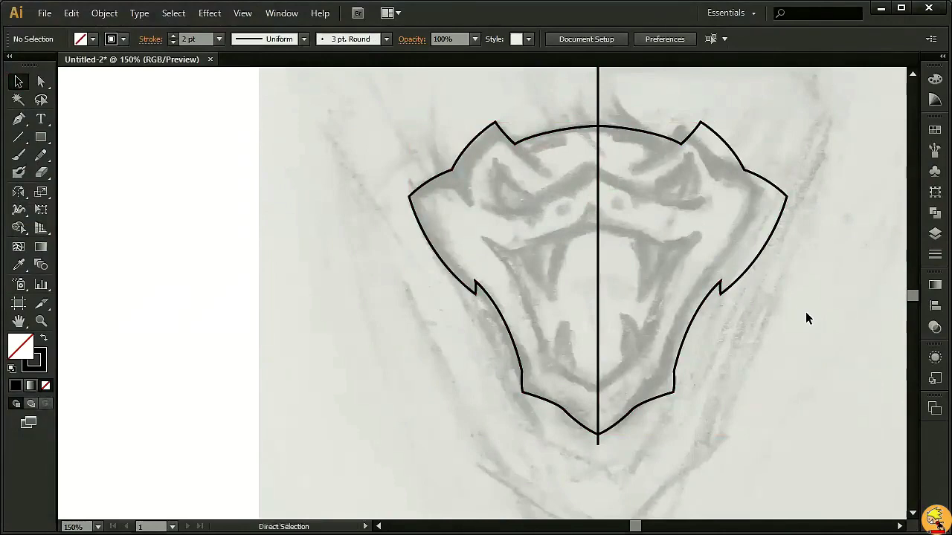
key("ctrl+equal")
key("ctrl+equal")
left_click_drag(806, 312, 575, 478)
Step: Pen-draw the inner border from the centre-line top along the head's top and around the left brow spike
key("p")
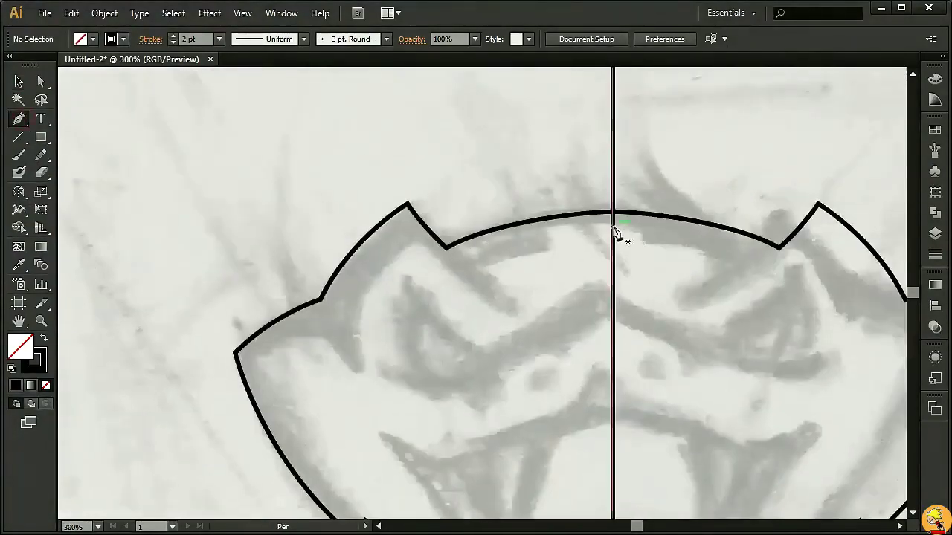
left_click_drag(612, 226, 589, 227)
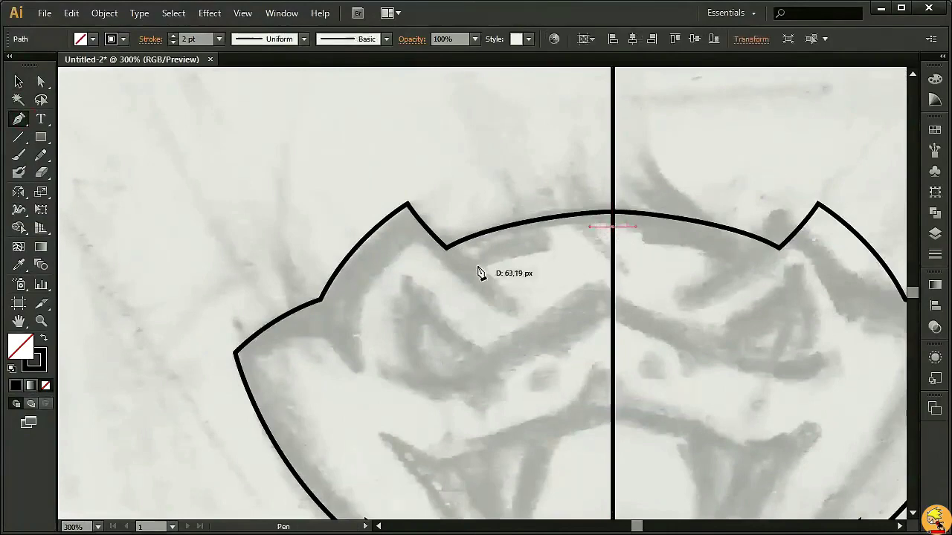
left_click_drag(449, 292, 442, 292)
left_click_drag(508, 300, 518, 314)
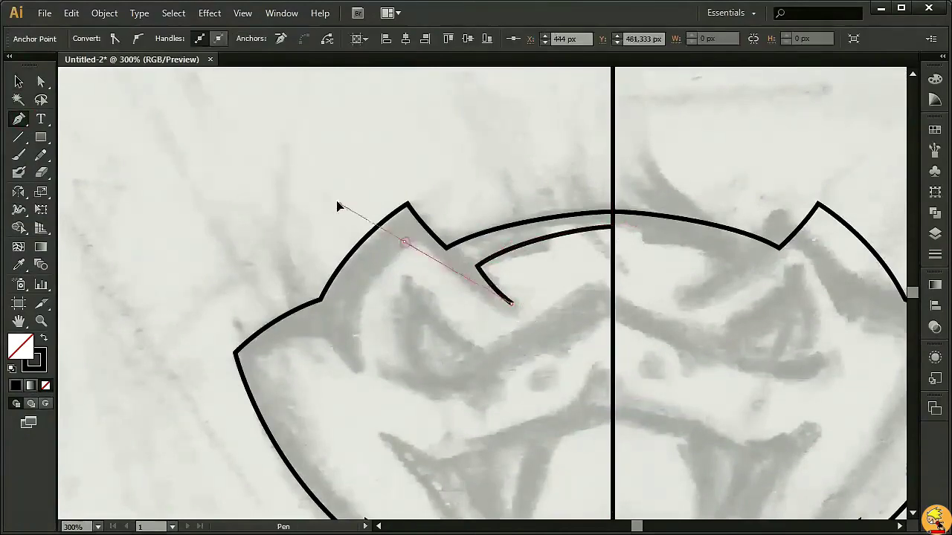
left_click_drag(427, 262, 329, 186)
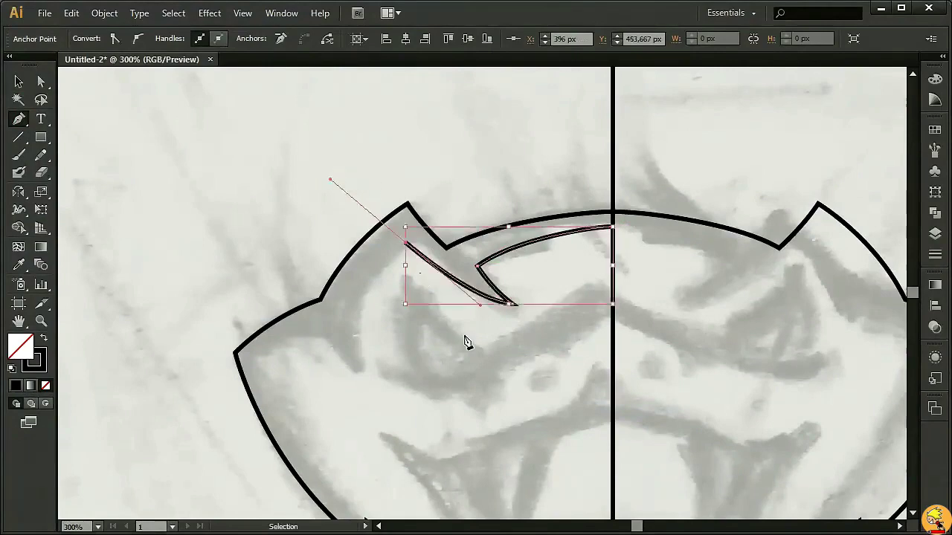
left_click_drag(467, 273, 423, 307)
left_click(468, 281)
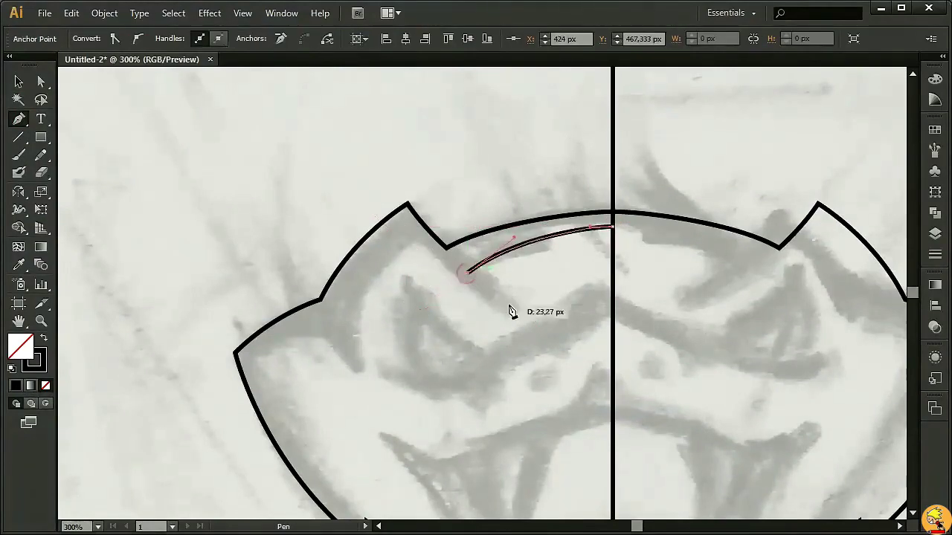
left_click(503, 302)
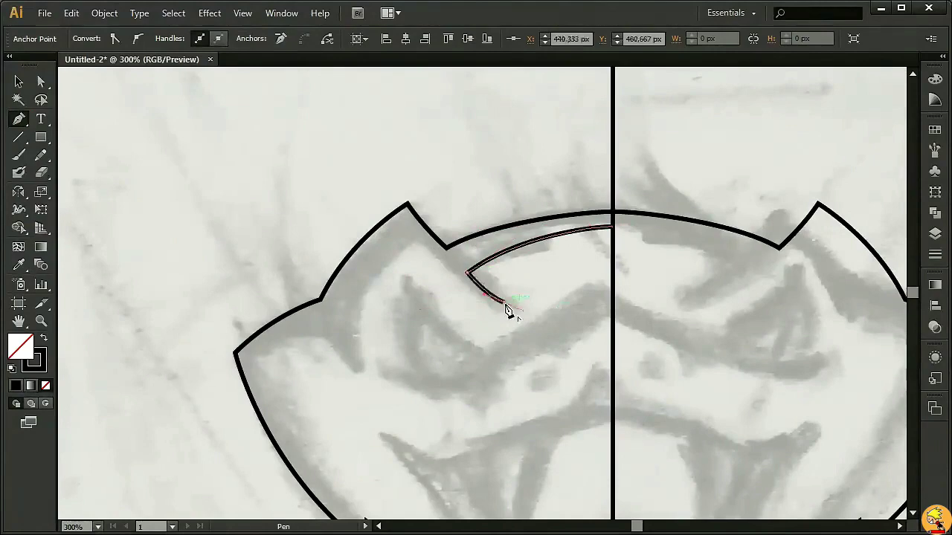
left_click_drag(399, 248, 339, 197)
left_click_drag(401, 310, 446, 244)
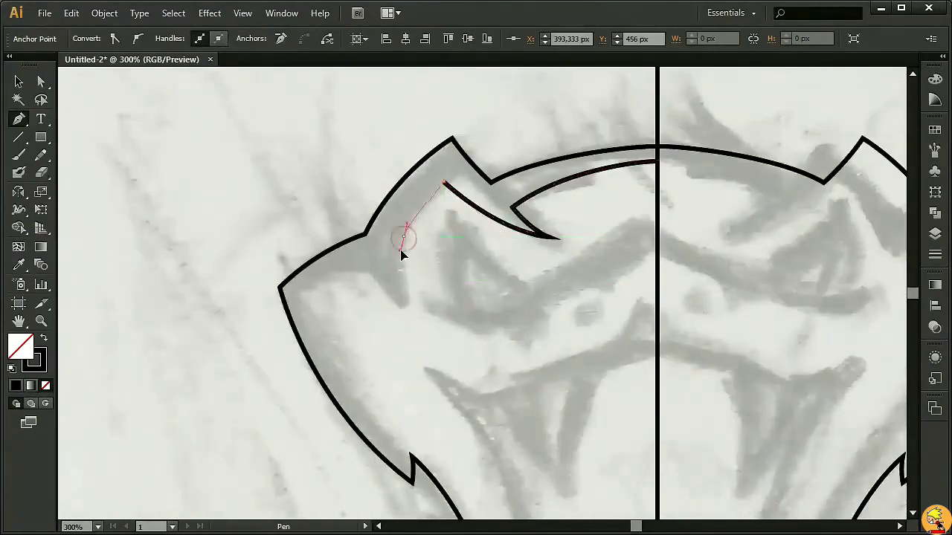
left_click(403, 236)
Step: Continue the inner border down the left side, past the cheek notch and jaw spike, to the chin
mouse_move(402, 303)
left_mouse_down()
mouse_move(360, 256)
mouse_move(377, 277)
left_mouse_up()
left_click_drag(312, 295, 303, 318)
scroll(319, 303, "down", 3)
left_click_drag(388, 322, 444, 367)
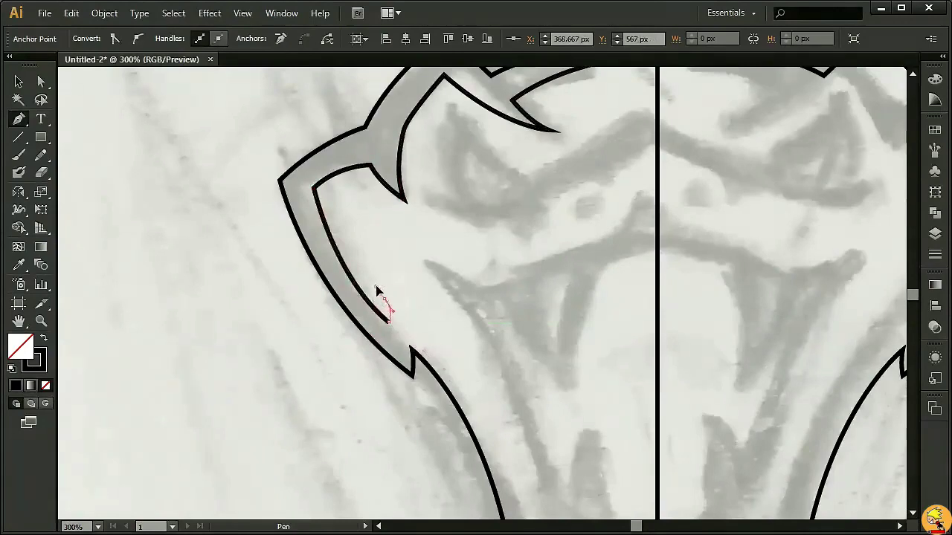
scroll(463, 241, "down", 5)
left_click_drag(492, 333, 524, 406)
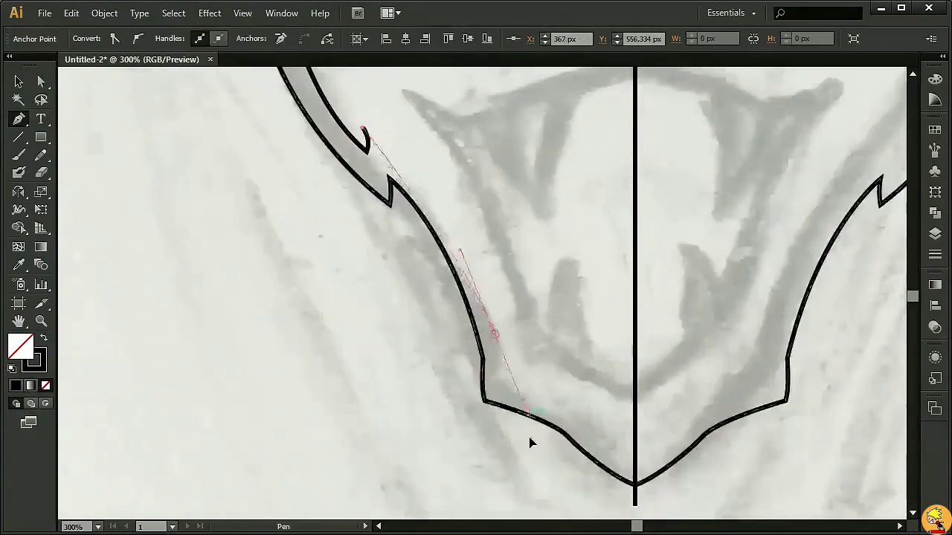
mouse_move(530, 443)
left_mouse_down()
mouse_move(501, 354)
mouse_move(519, 477)
left_mouse_up()
left_click(498, 346)
mouse_move(499, 377)
left_mouse_down()
mouse_move(504, 394)
mouse_move(512, 368)
mouse_move(522, 401)
left_mouse_up()
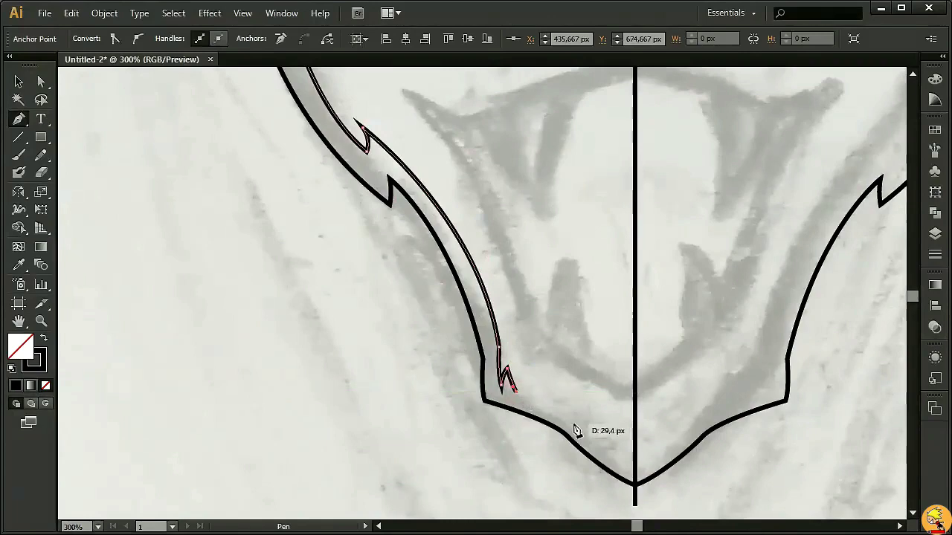
left_click_drag(579, 425, 573, 422)
left_click(557, 390)
left_click_drag(598, 433, 643, 449)
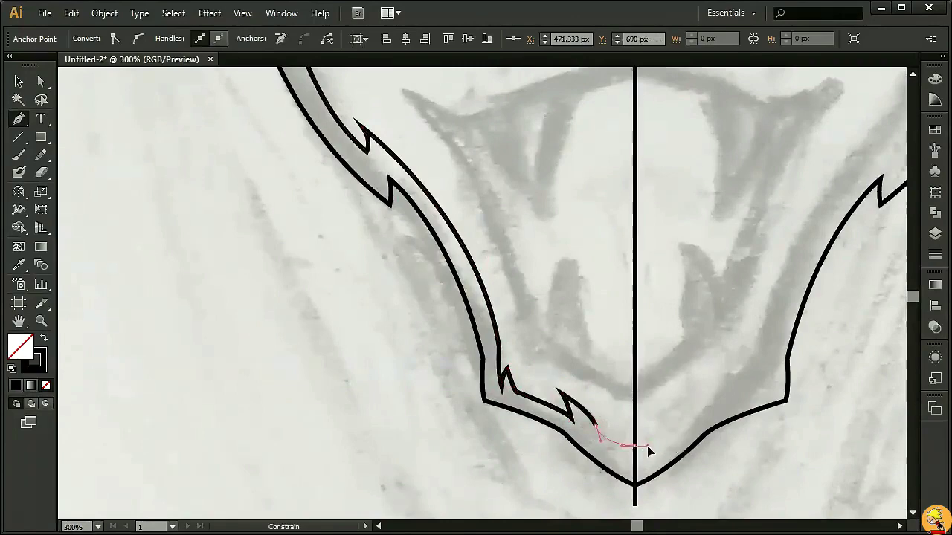
key("v")
left_click(133, 185)
Step: Reflect a vertical copy of the inner border across the centre line onto the right half
left_click(461, 249)
key("o")
left_click(634, 245, "alt")
left_click(47, 233)
key("v")
left_click(522, 211)
left_click_drag(533, 168, 502, 303)
key("ctrl+plus")
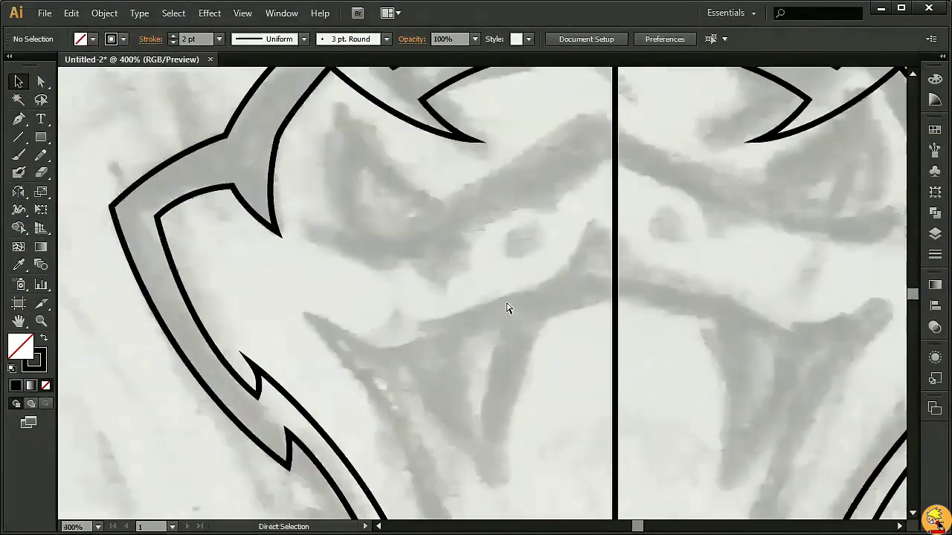
Step: Draw the jagged left brow shape from the centre line, with a hooked point and notched underside
left_click(615, 116)
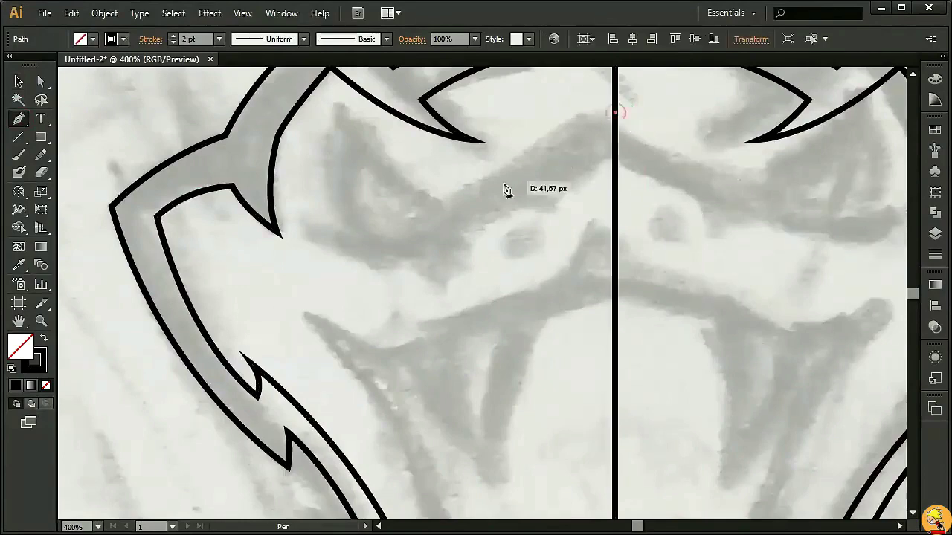
left_click_drag(452, 202, 396, 219)
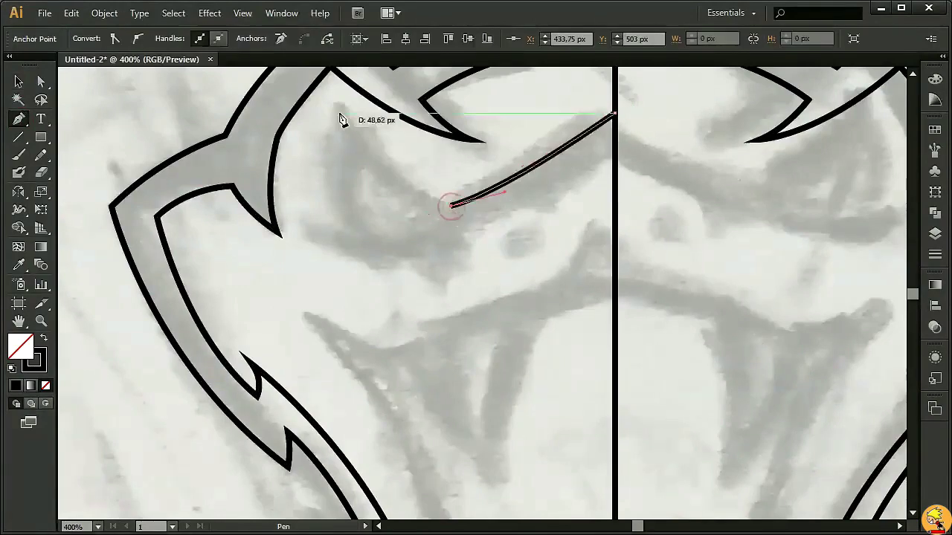
scroll(312, 104, "up", 5)
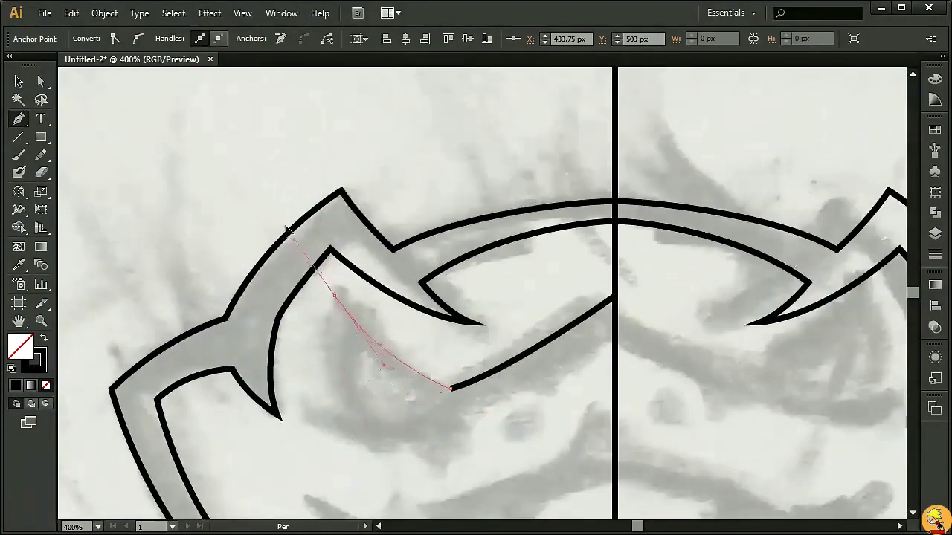
left_click_drag(336, 299, 355, 209)
left_click_drag(361, 246, 365, 256)
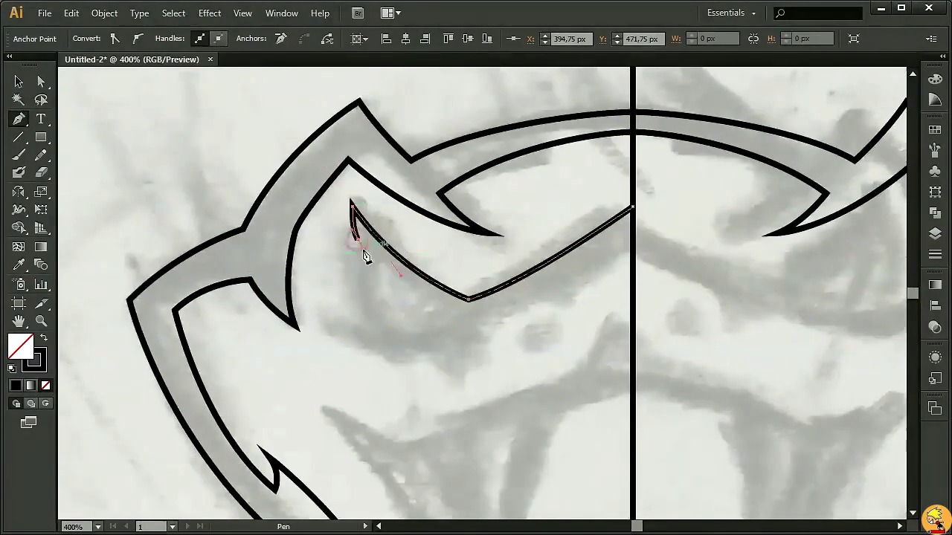
left_click_drag(369, 329, 385, 355)
left_click(327, 321)
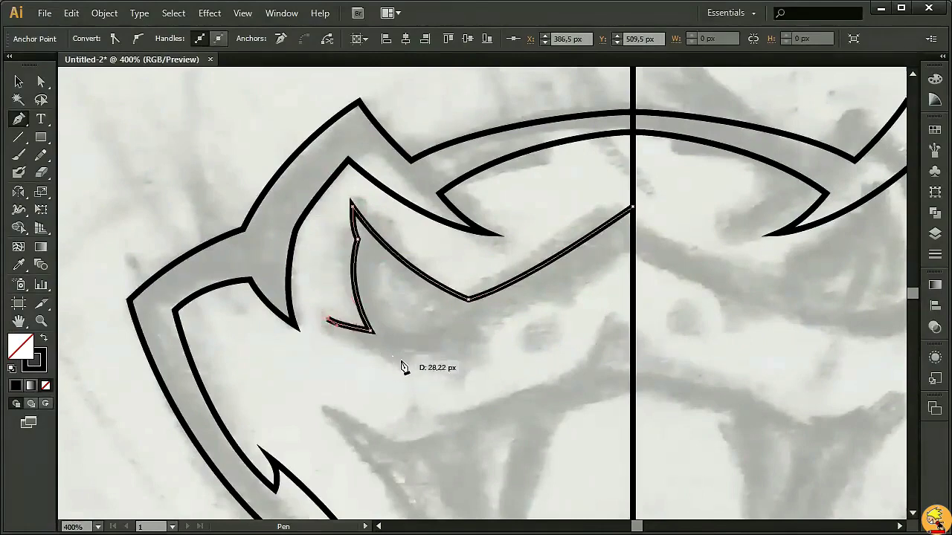
left_click_drag(431, 353, 487, 344)
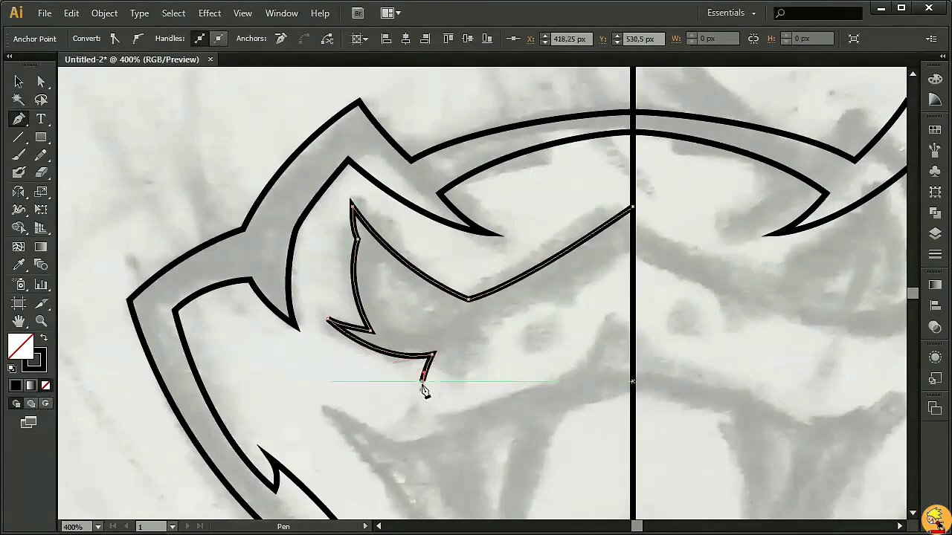
left_click_drag(421, 380, 498, 338)
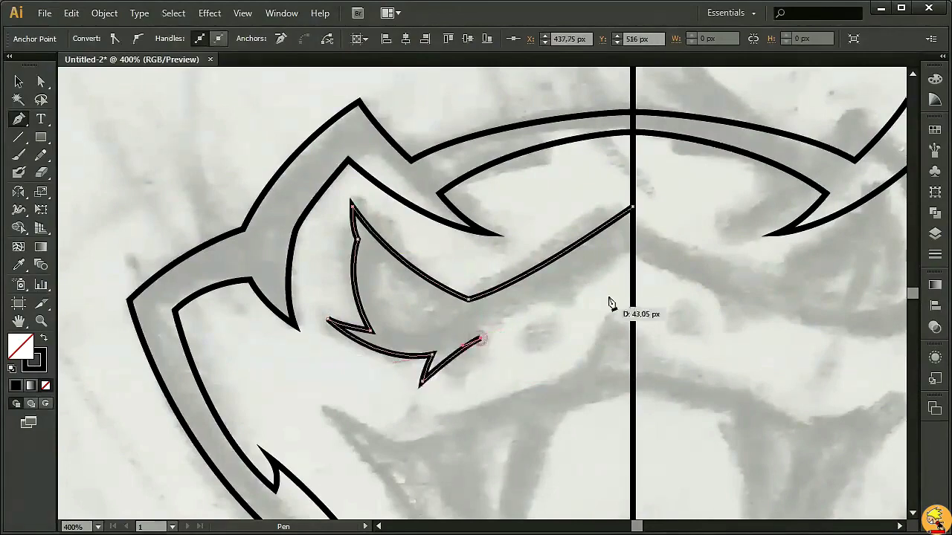
left_click_drag(633, 258, 669, 215)
key("v")
left_click(525, 366)
Step: Reflect a vertical copy of the brow shape across the centre line to the right side
left_click(594, 290)
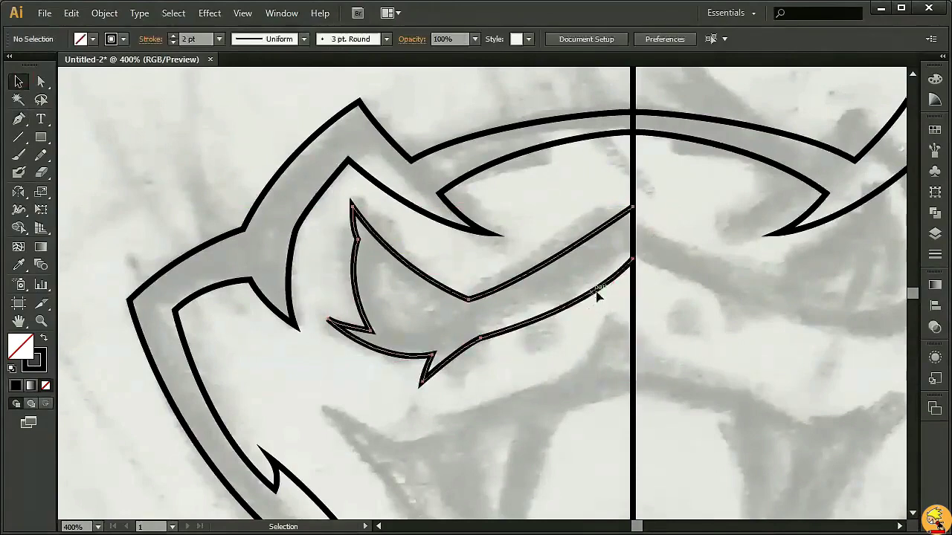
key("o")
left_click(634, 233, "alt")
left_click(42, 233)
key("v")
left_click(684, 344)
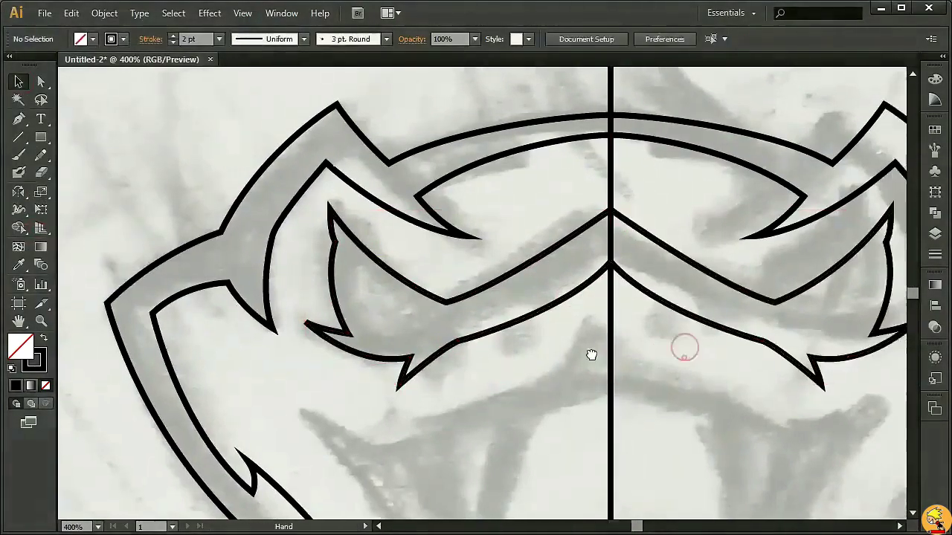
scroll(595, 297, "right", 3)
key("a")
left_click(527, 202)
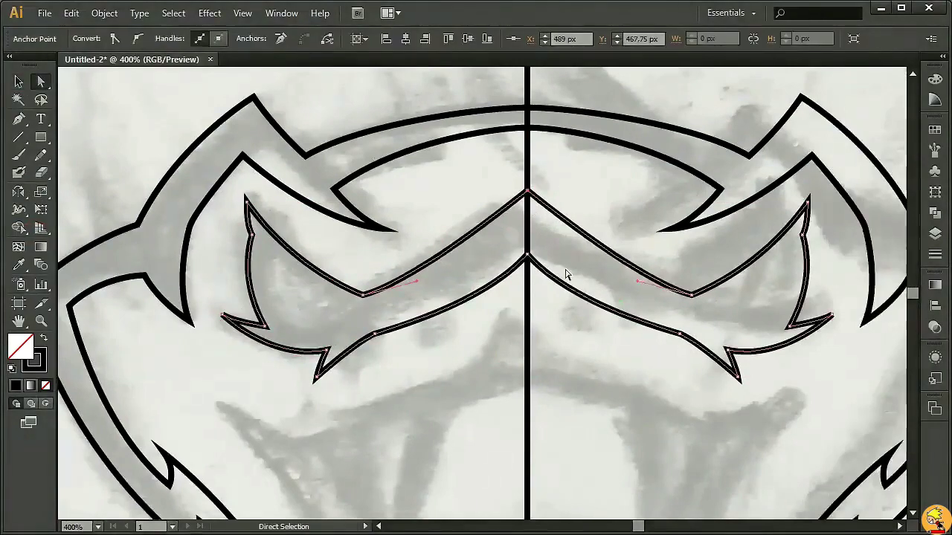
Step: Start the left mouth outline on the centre line, curving out to a pointed left tip
left_click(563, 335)
scroll(513, 315, "down", 2)
left_click(16, 120)
left_click(563, 305)
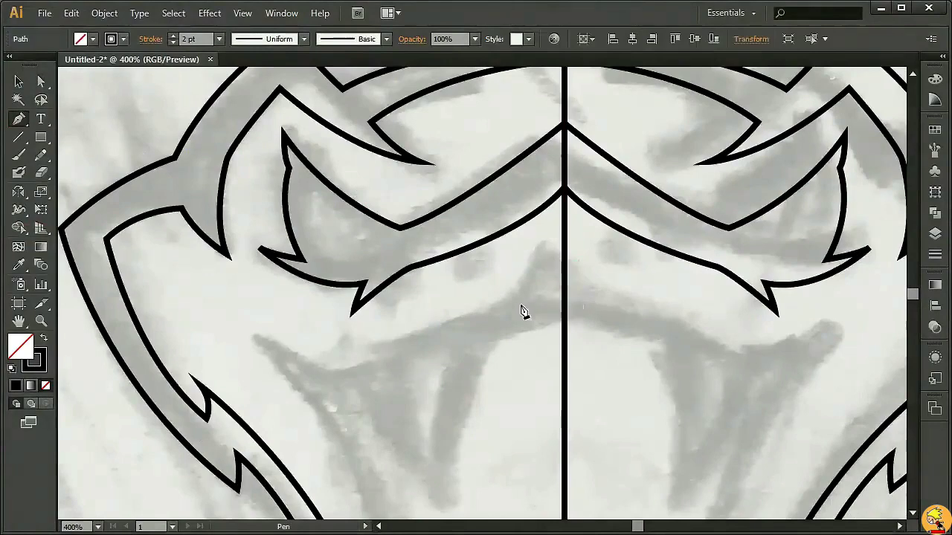
left_click_drag(424, 333, 406, 343)
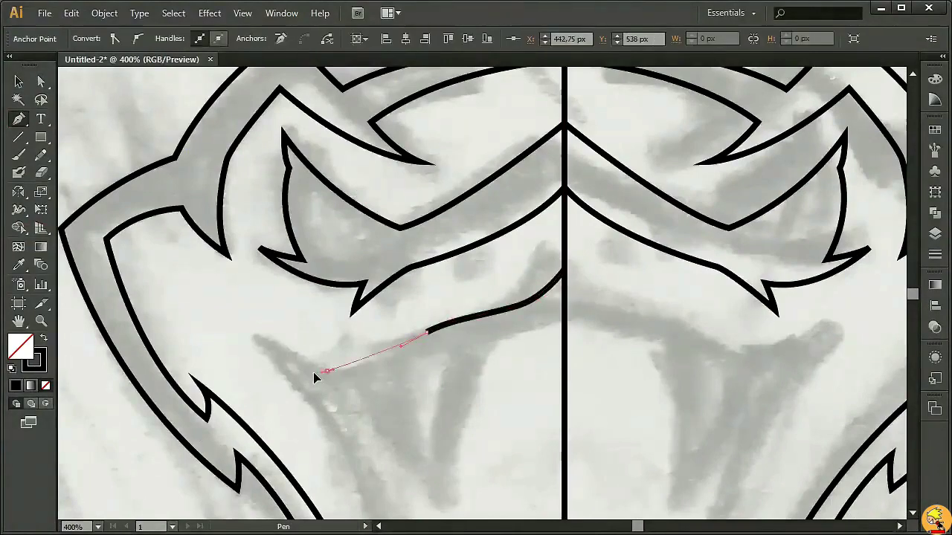
left_click_drag(327, 370, 233, 335)
left_click(253, 335)
scroll(261, 342, "down", 2)
left_click_drag(329, 342, 350, 382)
scroll(350, 382, "down", 4)
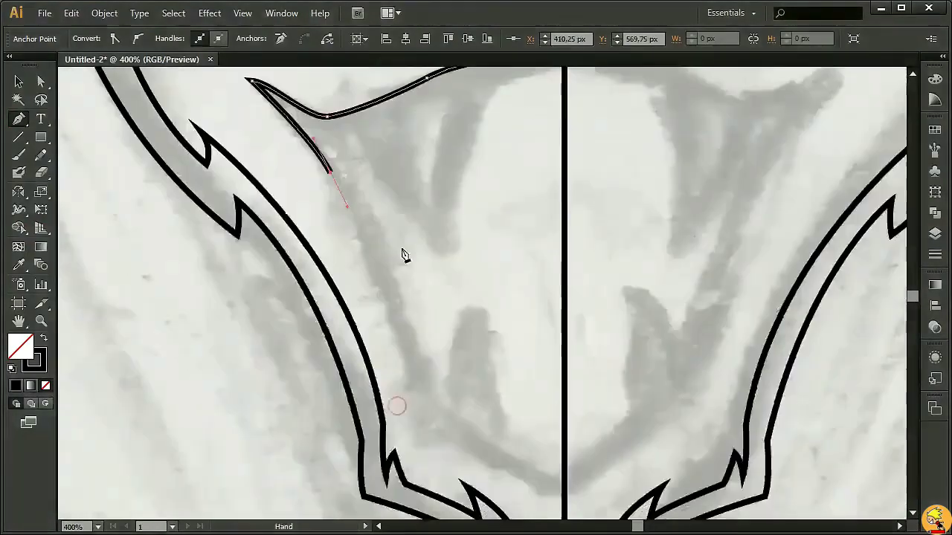
left_click(421, 383)
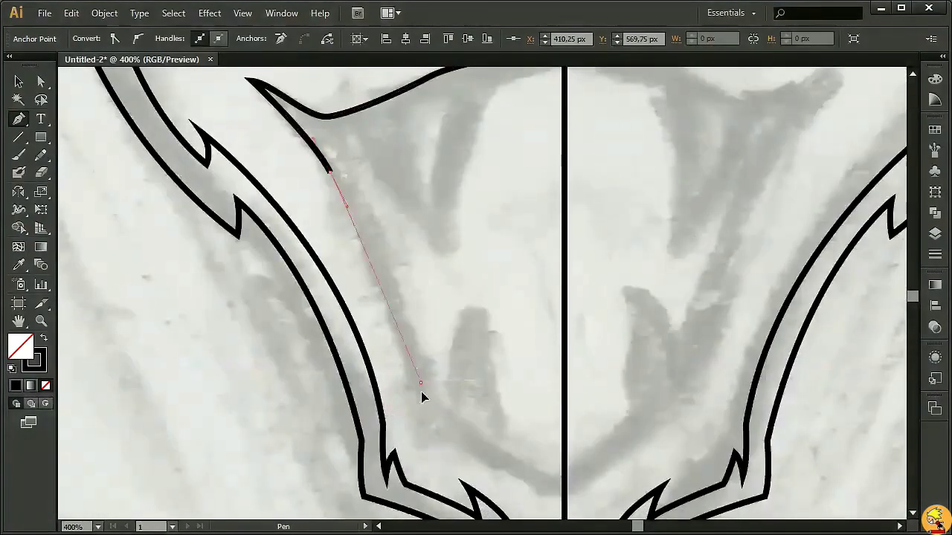
Step: Continue the mouth side toward the chin, then undo its last segments
left_click_drag(423, 421, 463, 439)
scroll(495, 471, "down", 2)
left_click_drag(505, 376, 547, 401)
left_click(550, 395)
scroll(516, 300, "up", 2)
key("v")
left_click(455, 182)
left_click(395, 97)
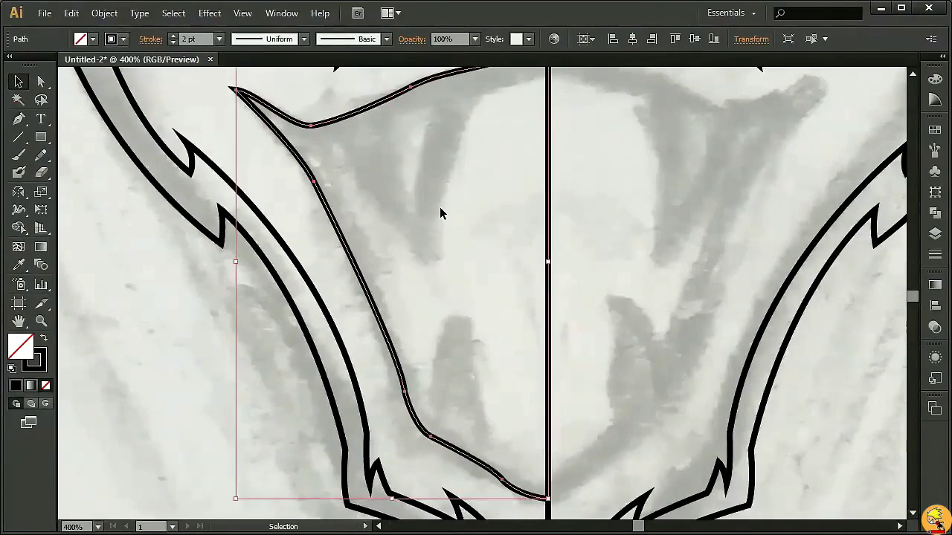
key("ctrl+z")
key("ctrl+z")
key("ctrl+z")
key("ctrl+z")
key("ctrl+z")
key("ctrl+z")
key("ctrl+z")
Step: Extend the mouth outline from its end anchor with a curve down to the chin centre
left_click(22, 122)
left_click(402, 390)
left_click_drag(547, 487, 626, 487)
key("v")
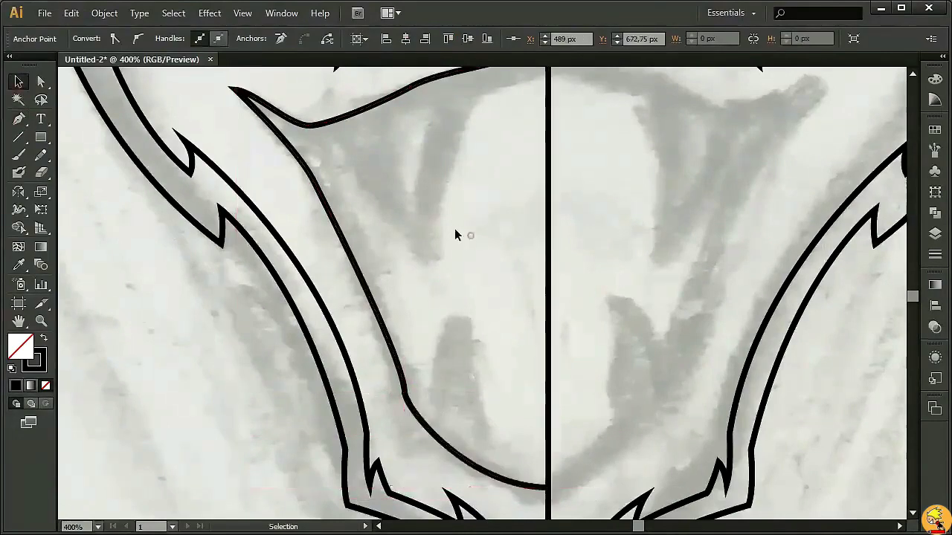
Step: Reflect a vertical copy of the mouth outline across the centre line
left_click(363, 118)
key("o")
left_click(544, 229, "alt")
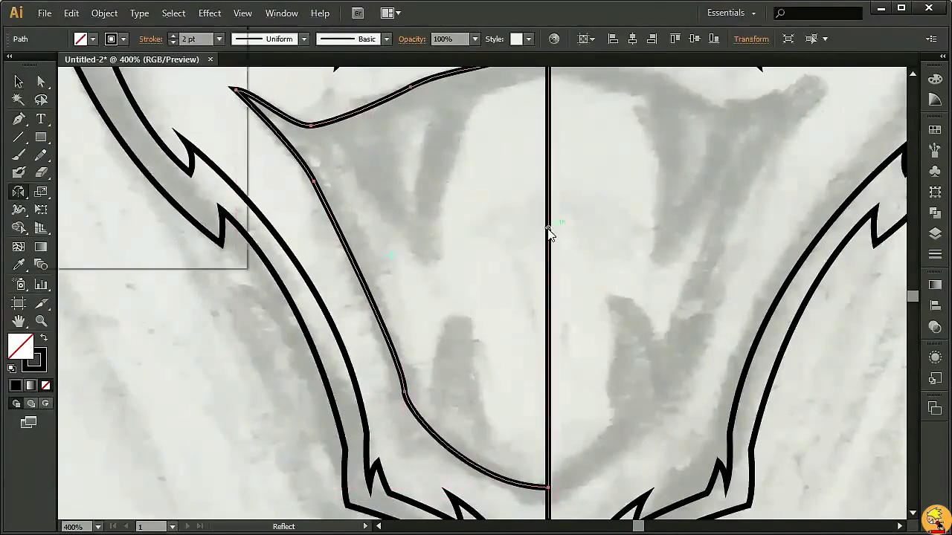
left_click(74, 230)
key("v")
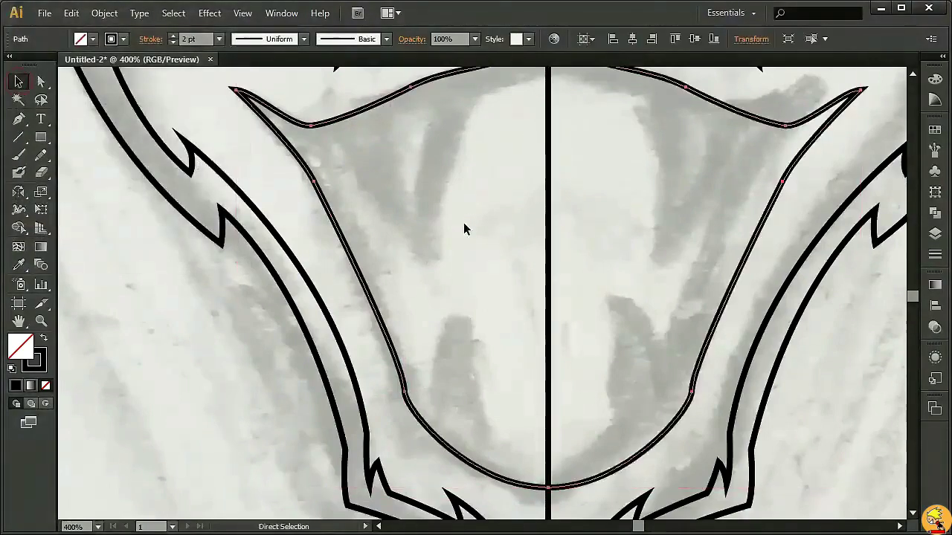
left_click(463, 222)
left_click_drag(463, 223, 463, 304)
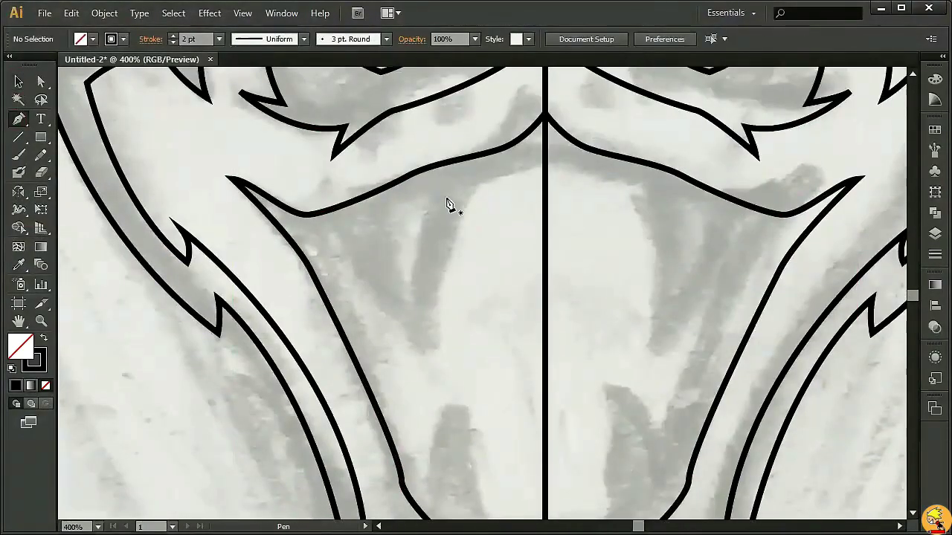
Step: Draw two closed triangular fangs in the left mouth, one upper and one near the chin
left_click(445, 197)
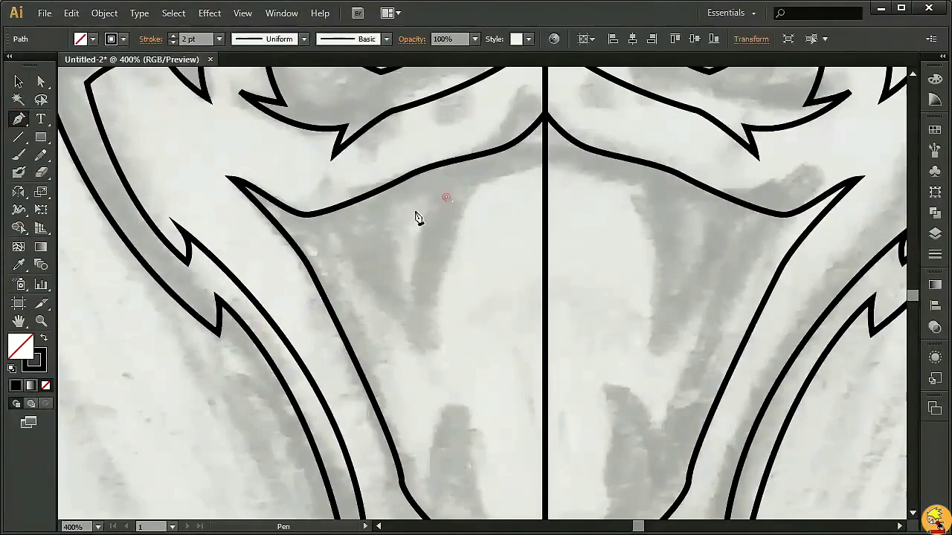
left_click_drag(354, 233, 421, 359)
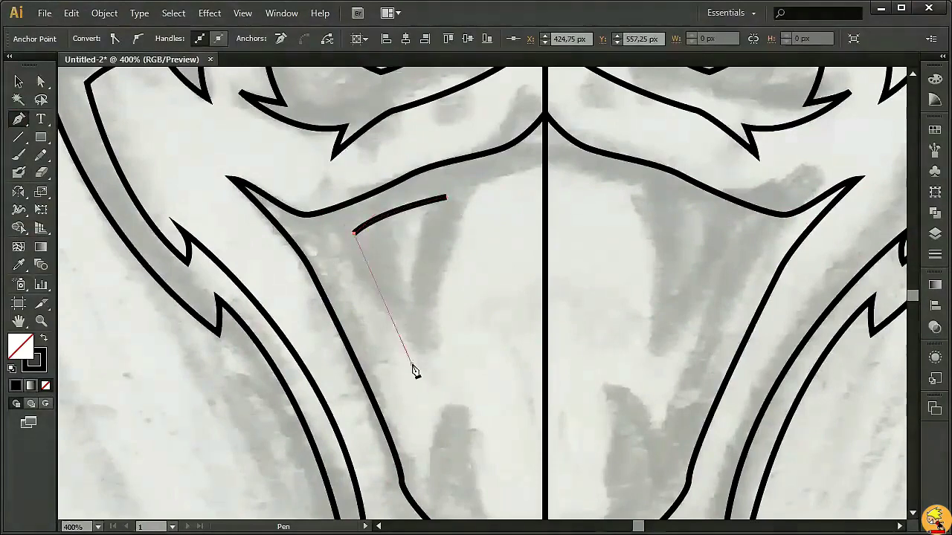
left_click(413, 366)
left_click_drag(447, 197, 467, 162)
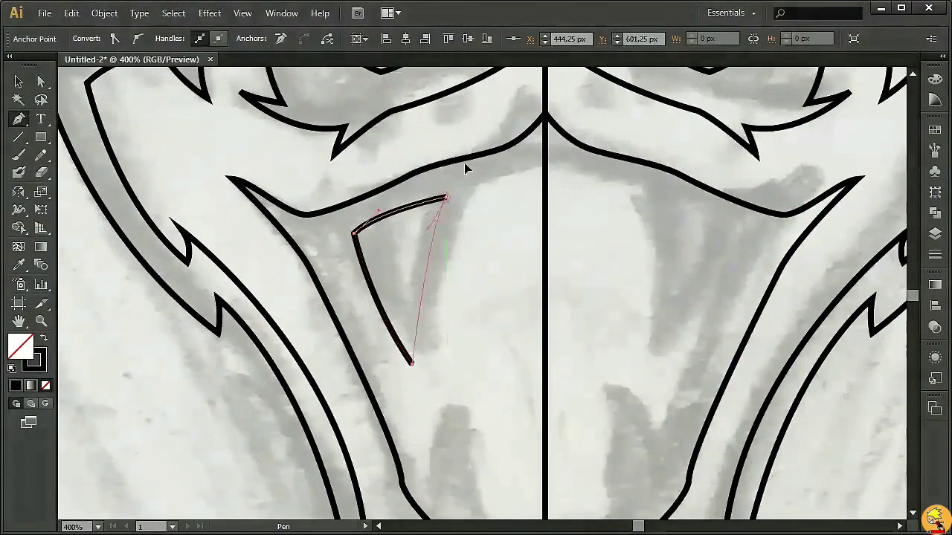
left_click_drag(486, 337, 449, 185)
left_click(390, 342)
left_click_drag(444, 387, 448, 394)
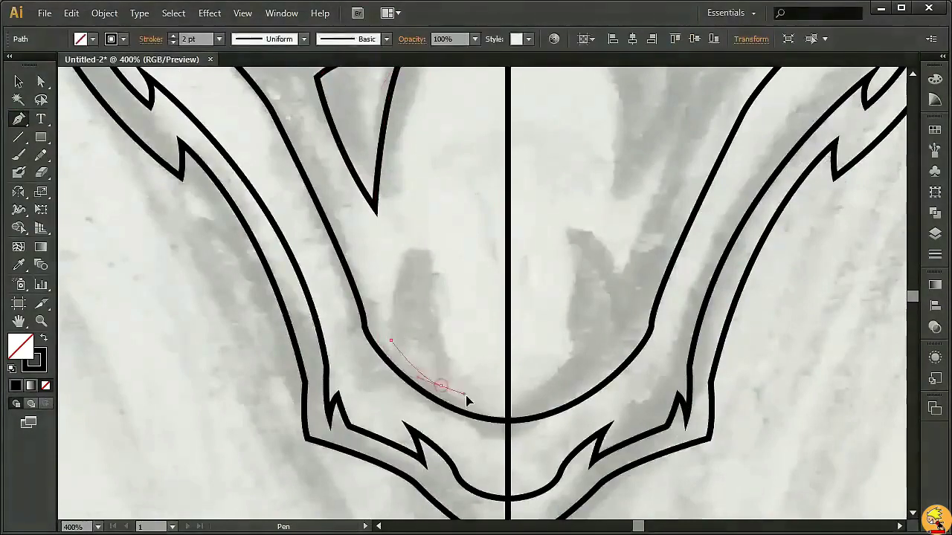
left_click(422, 236)
left_click_drag(390, 342, 392, 391)
key("v")
Step: Select both fangs and reflect a vertical copy across the centre line to the right
left_click(389, 145)
left_click(425, 268, "shift")
key("o")
left_click(509, 221, "alt")
left_click(51, 232)
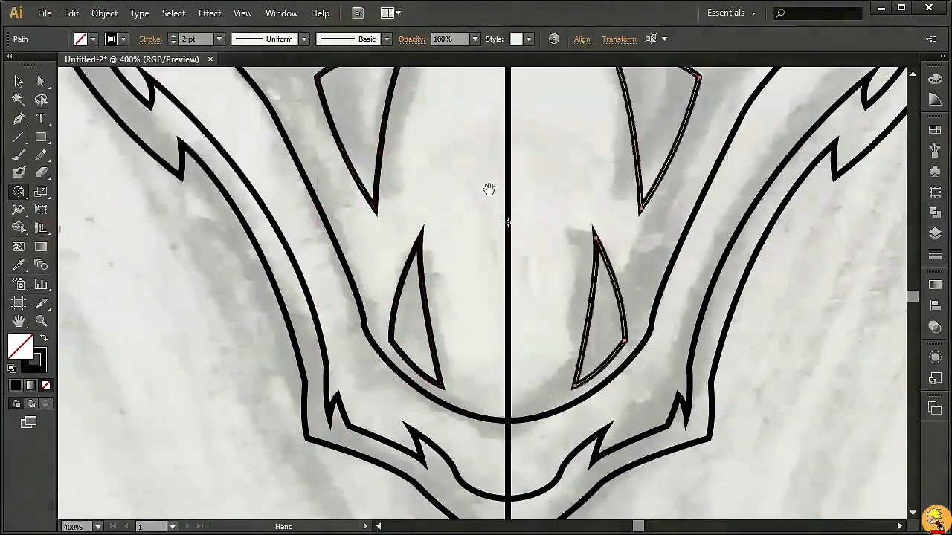
scroll(486, 189, "up", 3)
key("v")
left_click(446, 279)
scroll(448, 279, "down", 3)
scroll(448, 278, "up", 3)
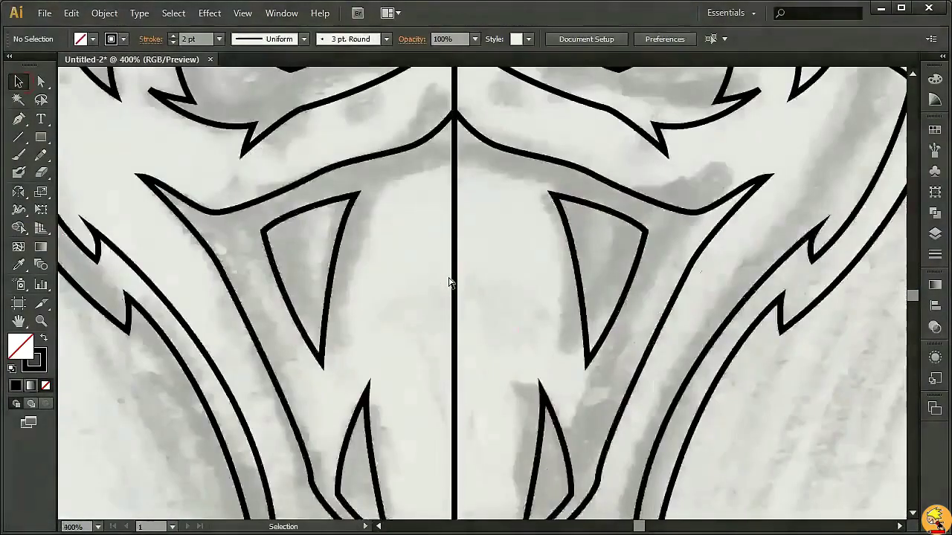
Step: Pen-draw a teardrop eye shape inside the left brow
scroll(435, 272, "up", 3)
left_click(19, 119)
left_click(310, 248)
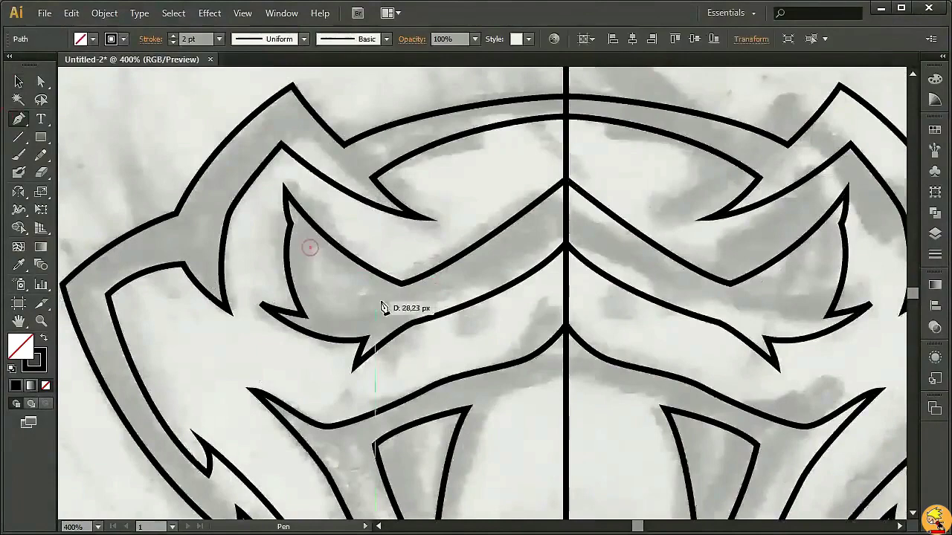
left_click_drag(384, 299, 421, 303)
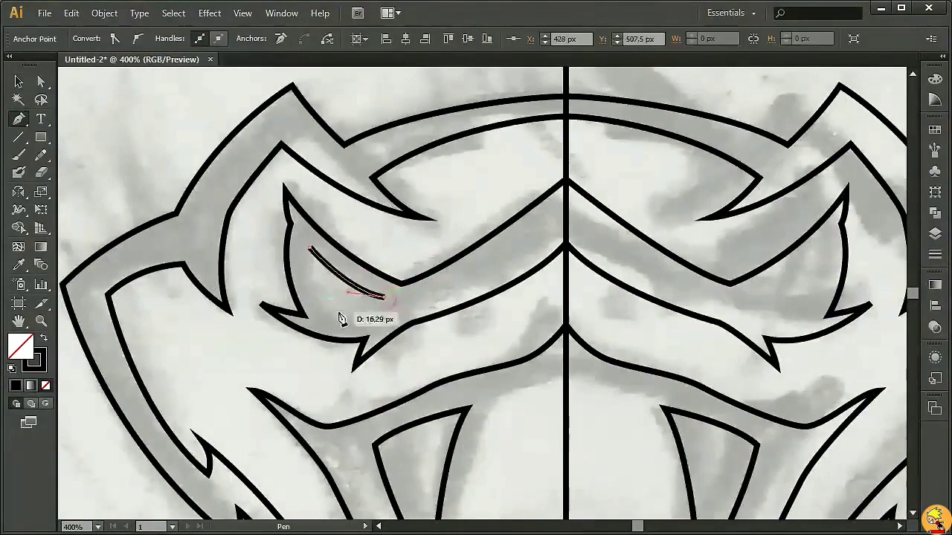
left_click_drag(310, 247, 312, 255)
Step: Reflect-copy the teardrop eye across the centre line onto the right side
key("v")
left_click(99, 114)
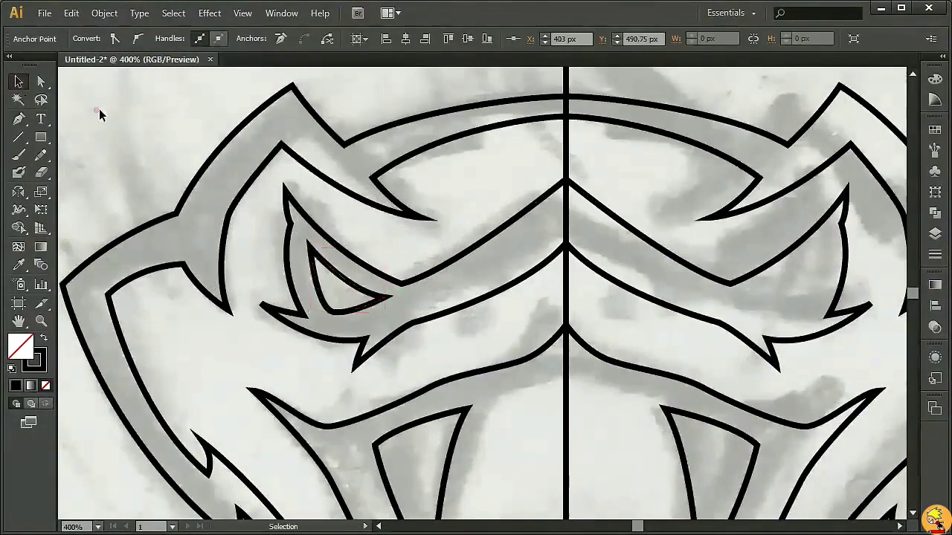
left_click(347, 273)
key("o")
left_click(566, 153, "alt")
left_click(38, 232)
key("v")
key("ctrl+shift+a")
Step: Draw a small curved nostril beside the centre line and mirror a copy across
key("p")
left_click(533, 295)
mouse_move(506, 307)
left_mouse_down()
mouse_move(515, 316)
mouse_move(534, 298)
left_mouse_up()
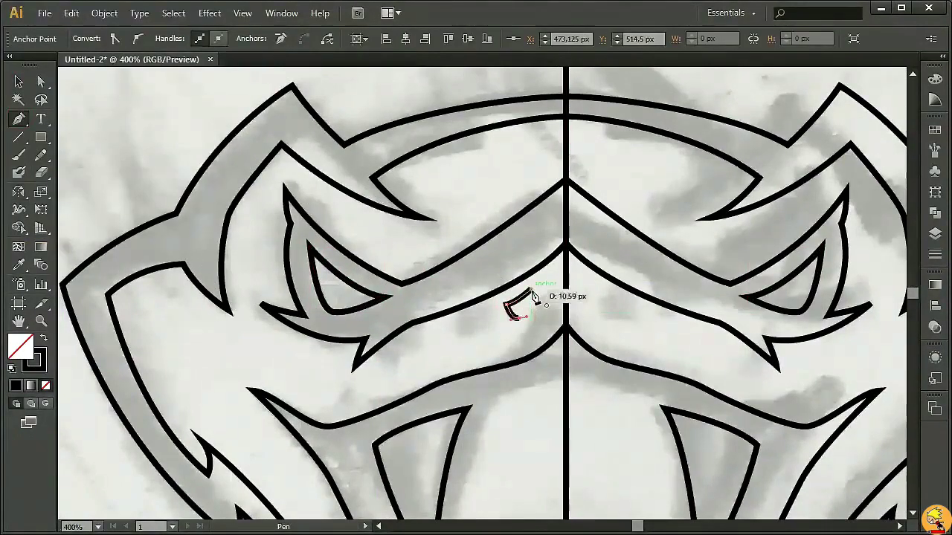
key("v")
key("o")
left_click(566, 289, "alt")
left_click(38, 232)
key("v")
key("ctrl+shift+a")
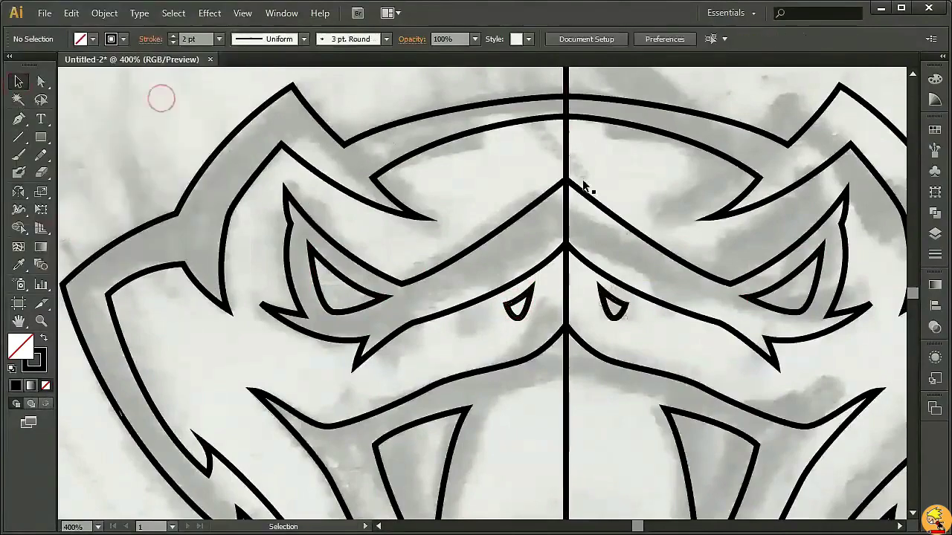
Step: Zoom out to the whole head and select the placed sketch in Layers
key("ctrl+minus")
key("ctrl+minus")
key("ctrl+minus")
left_click(935, 233)
left_click(679, 146)
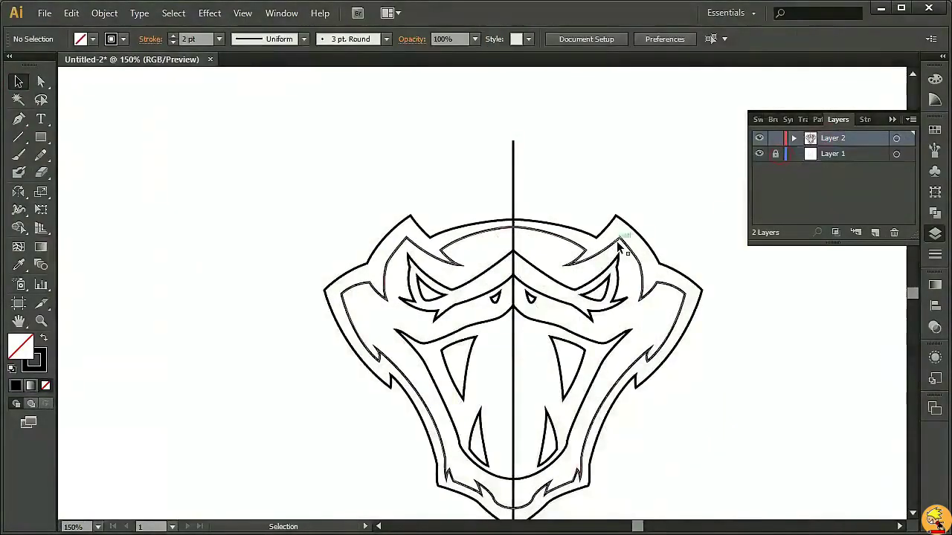
Step: Fill the inner head outline with purple from the Swatches panel
left_click(617, 247)
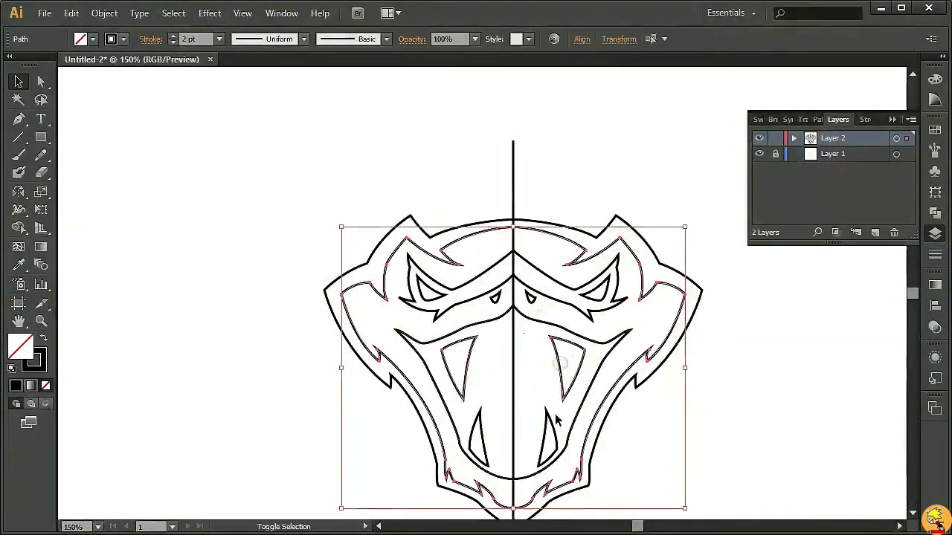
left_click(45, 341)
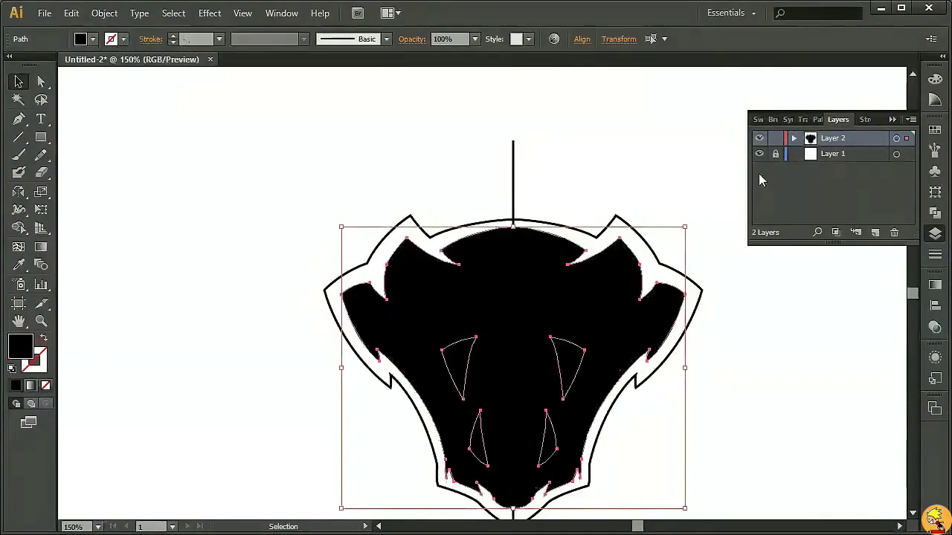
left_click(757, 119)
left_click(831, 168)
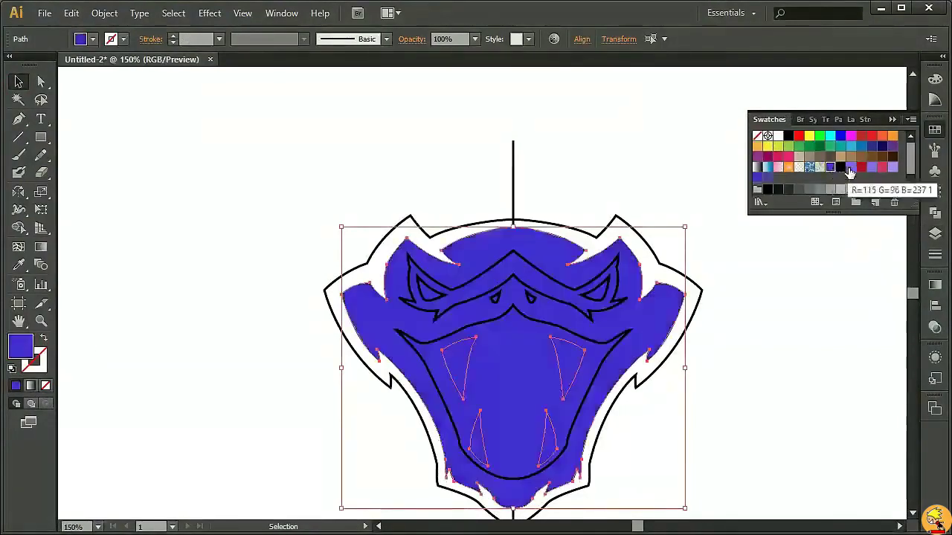
left_click(733, 314)
Step: Fill the outer head outline, brow band and mouth with black
left_click(701, 301)
left_click(45, 341)
left_click(153, 361)
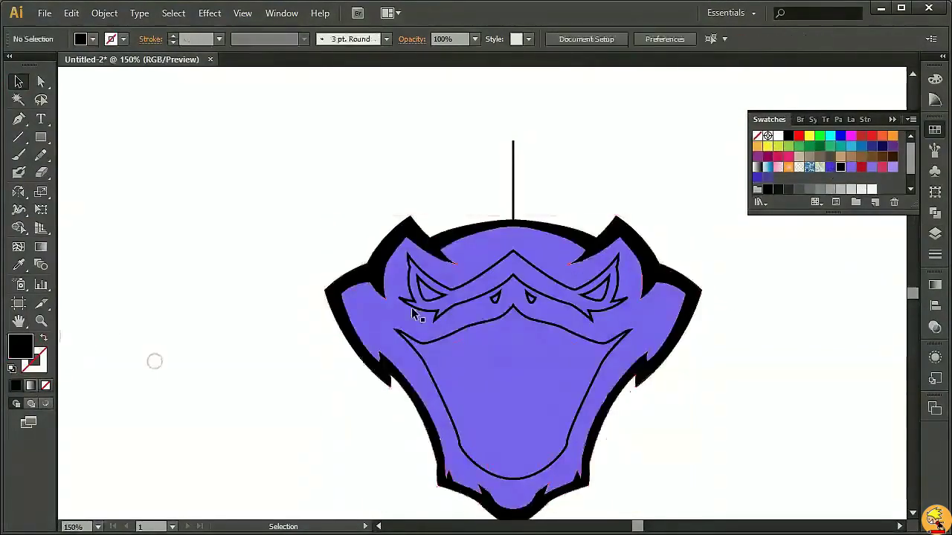
left_click(476, 327)
left_click(430, 402, "shift")
left_click(45, 340)
Step: Turn both eye outlines into solid crimson fills
left_click(194, 330)
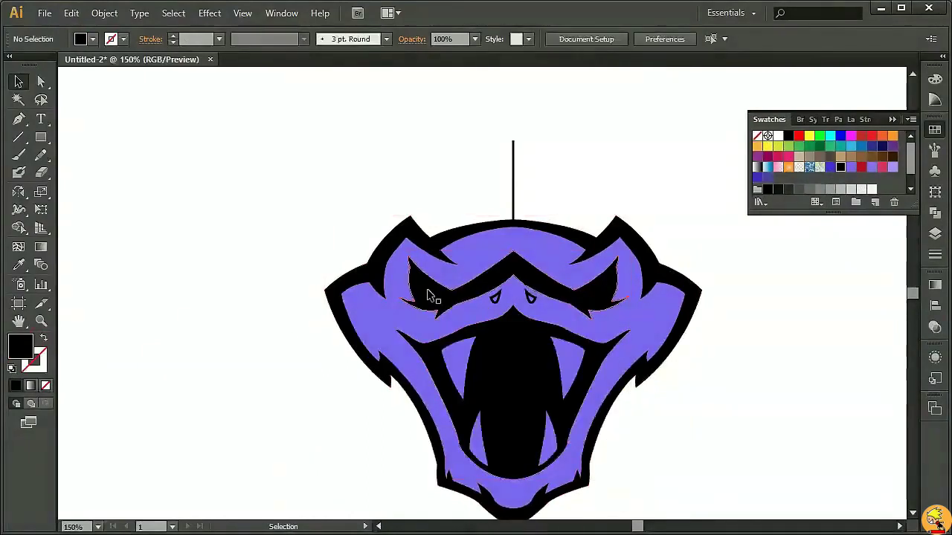
left_click(426, 293)
left_click(604, 292, "shift")
left_click(44, 337)
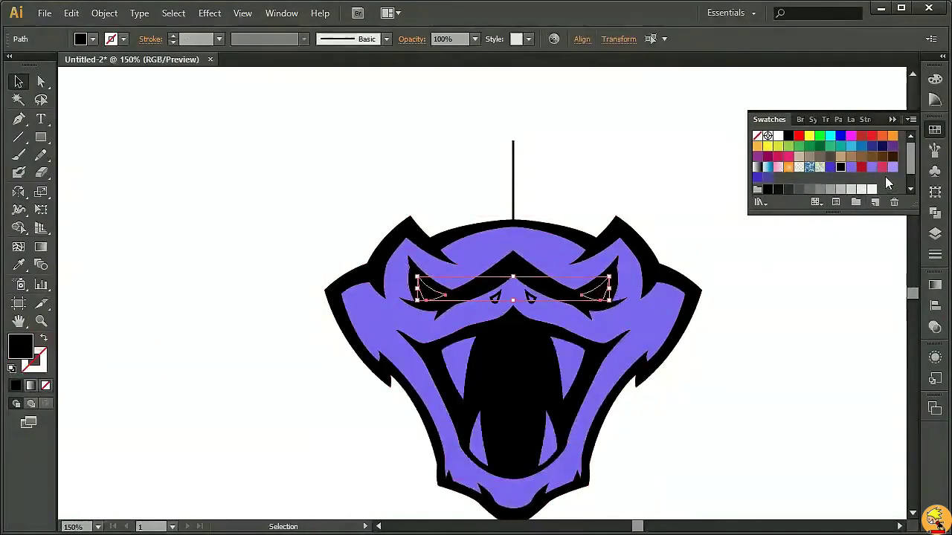
left_click(778, 156)
left_click(760, 297)
Step: Select both nostril shapes, then zoom in on the head
scroll(542, 272, "down", 2)
left_click_drag(532, 246, 531, 240)
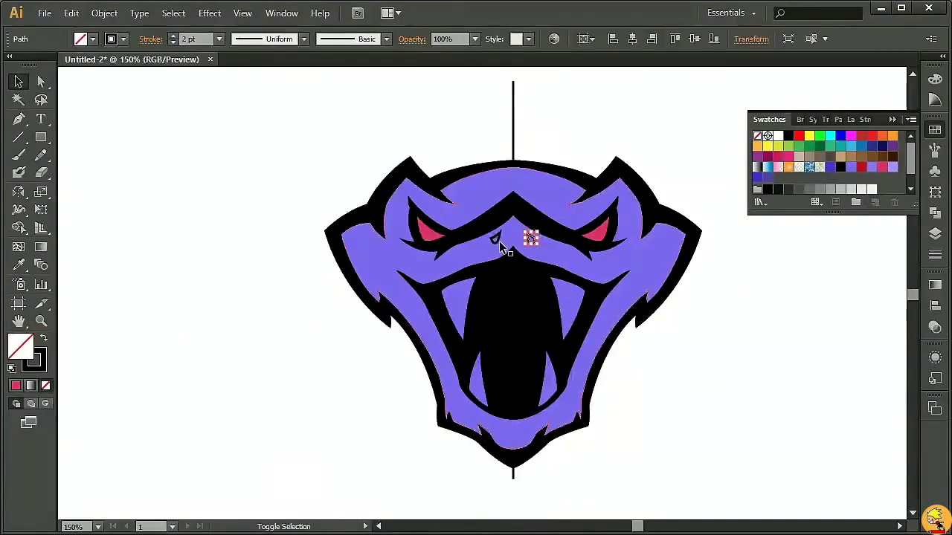
left_click(236, 338)
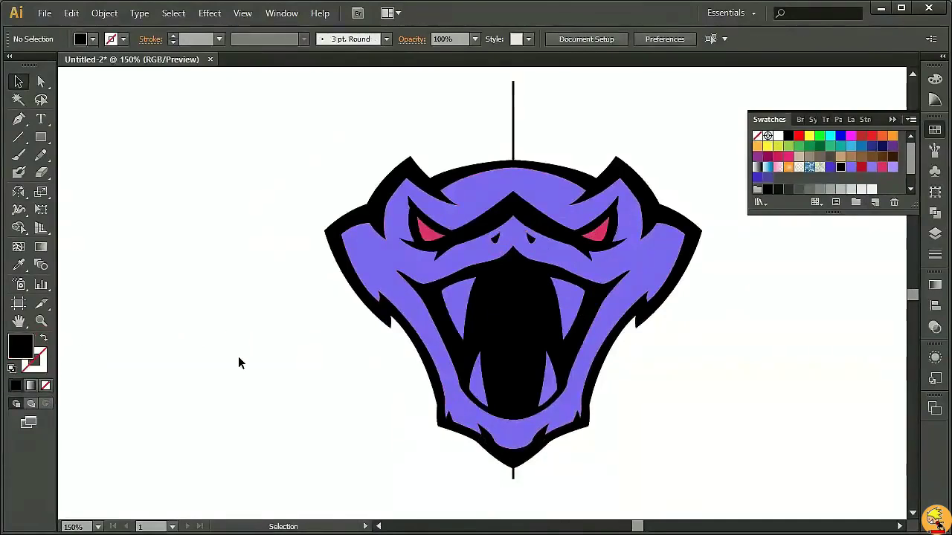
key("ctrl+plus")
key("ctrl+plus")
Step: Pen-draw the curved inner edge of the left jaw from the centre intersection
scroll(191, 347, "up", 2)
scroll(372, 223, "up", 2)
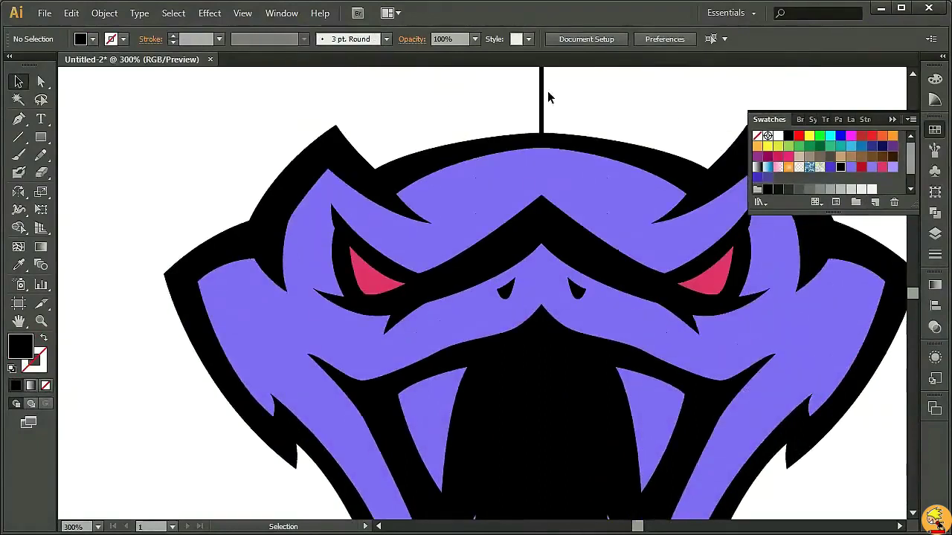
left_click(104, 12)
left_click(250, 101)
key("p")
mouse_move(544, 293)
left_mouse_down()
mouse_move(519, 318)
mouse_move(439, 348)
left_mouse_up()
mouse_move(357, 362)
left_mouse_down()
mouse_move(293, 352)
mouse_move(308, 365)
left_mouse_up()
scroll(308, 365, "down", 3)
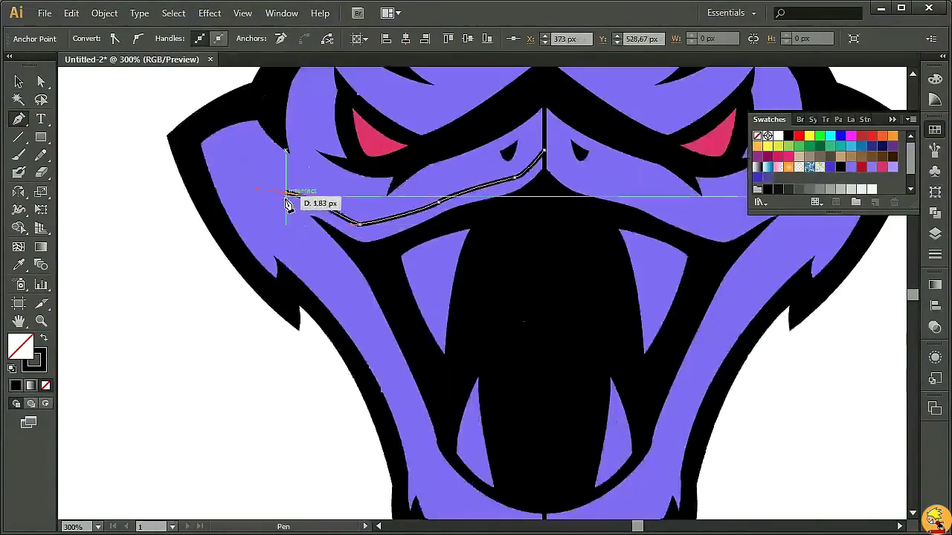
left_click_drag(332, 268, 332, 266)
left_click(336, 264, "ctrl")
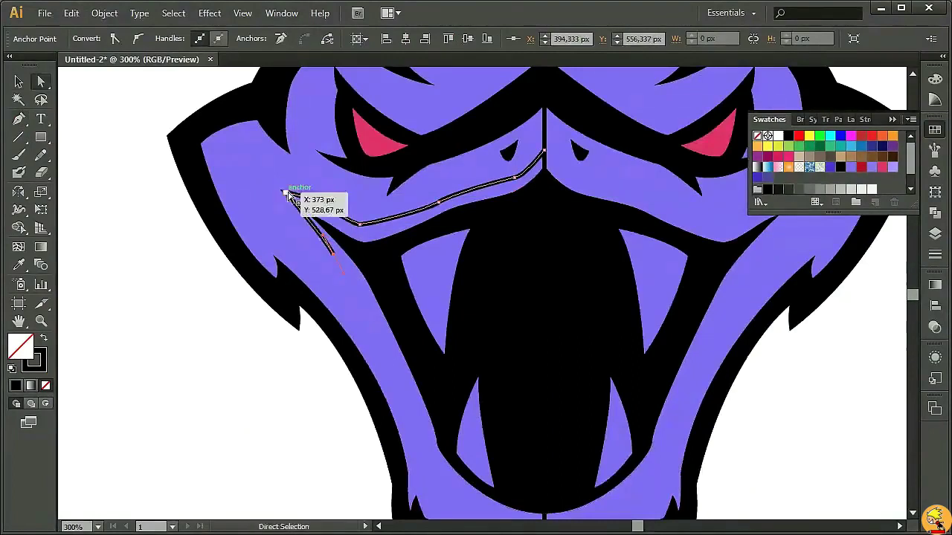
Step: Adjust the jaw path's outer corner and end it on the centre line
left_click_drag(285, 194, 269, 192)
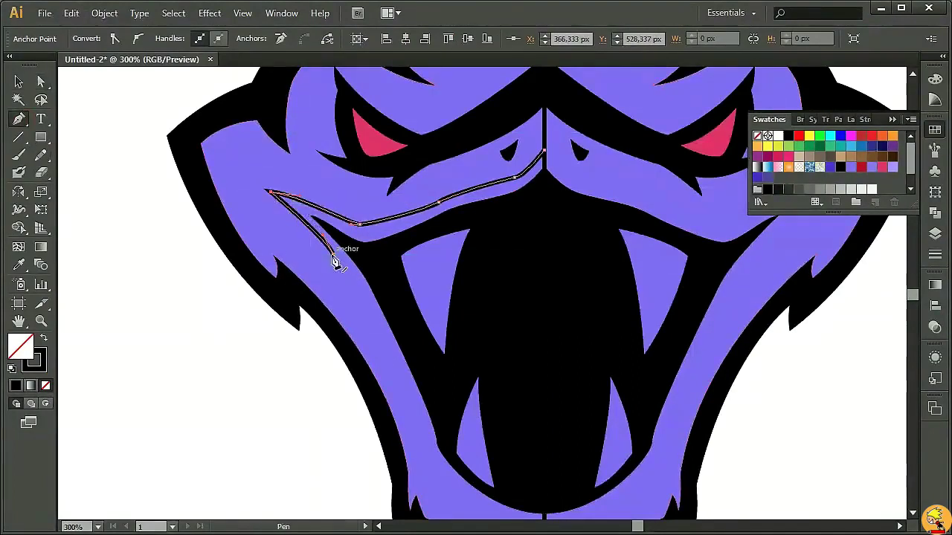
scroll(345, 277, "down", 3)
left_click_drag(416, 333, 420, 333)
scroll(418, 331, "up", 2)
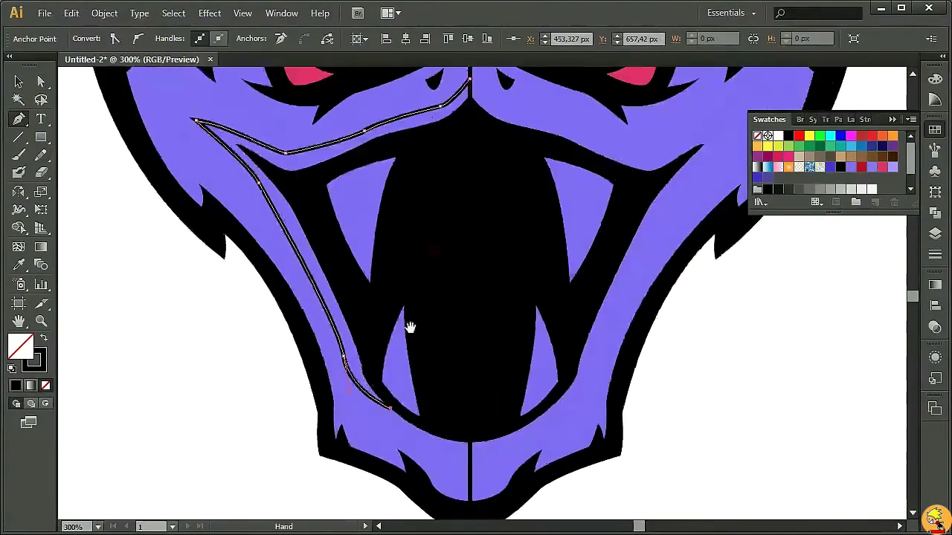
left_click(469, 339)
Step: Reflect-copy the left jaw shape across the centre line to the right
key("v")
key("o")
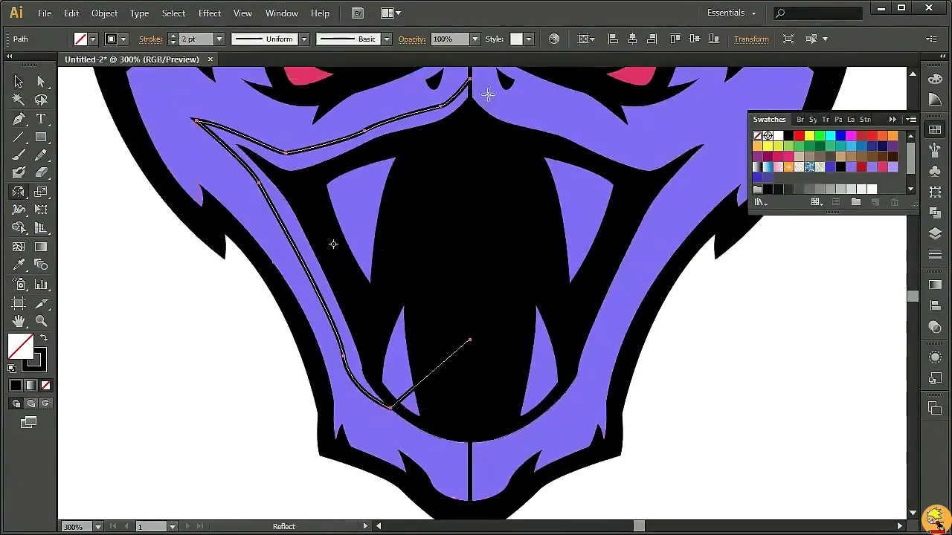
left_click(470, 79, "alt")
left_click(60, 237)
Step: Fill both jaw halves dark purple and send them behind the fangs
left_click(19, 84)
left_click(276, 149, "shift")
key("shift+x")
left_click(888, 171)
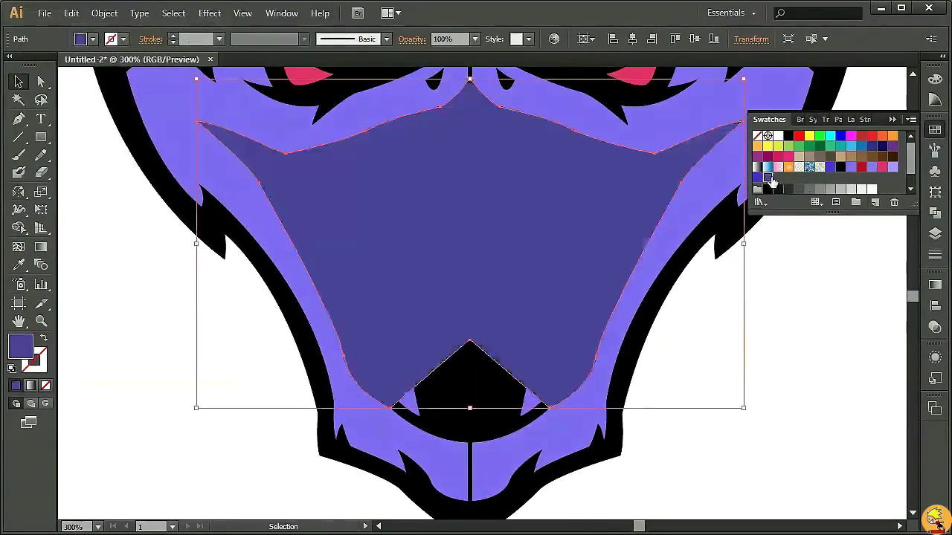
key("ctrl+shift+bracketleft")
left_click(793, 295)
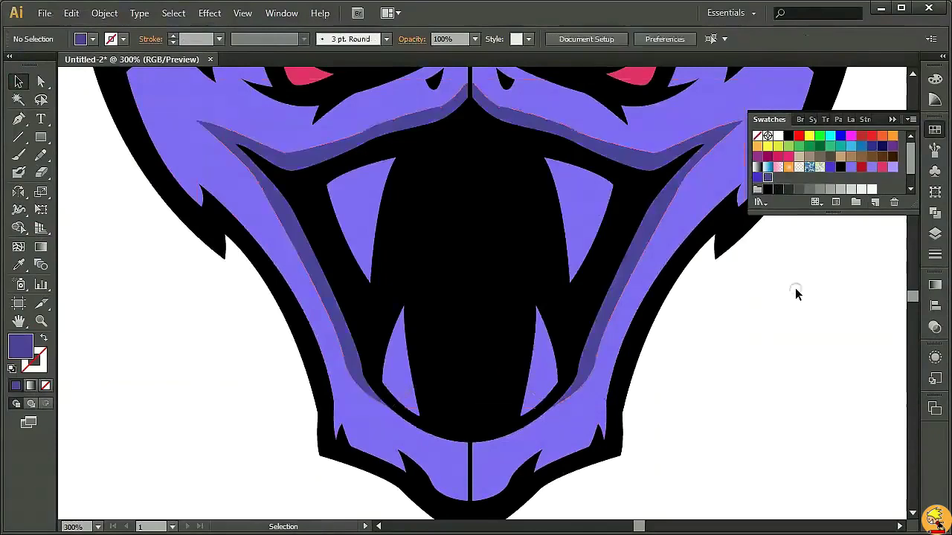
key("ctrl+minus")
key("ctrl+equal")
left_click_drag(745, 240, 746, 259)
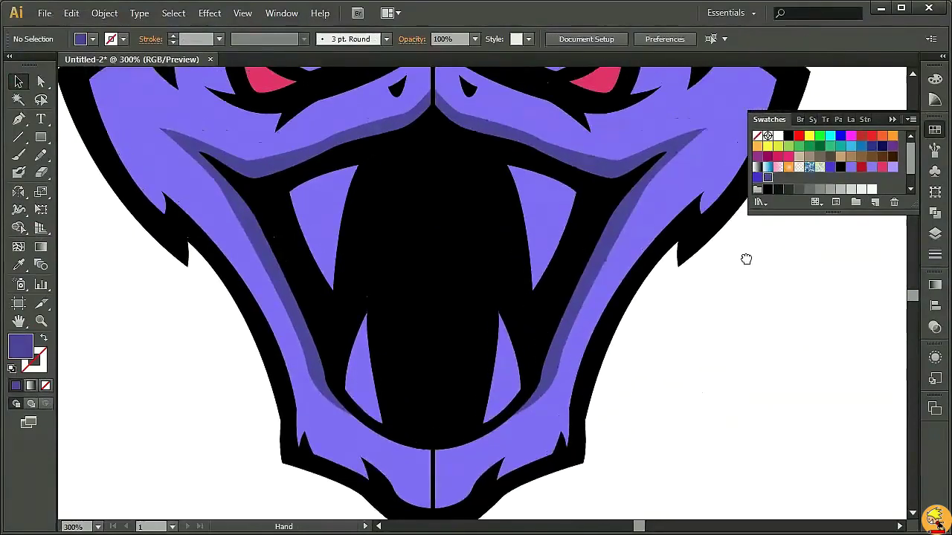
scroll(772, 329, "up", 3)
scroll(772, 329, "up", 3)
scroll(772, 329, "up", 1)
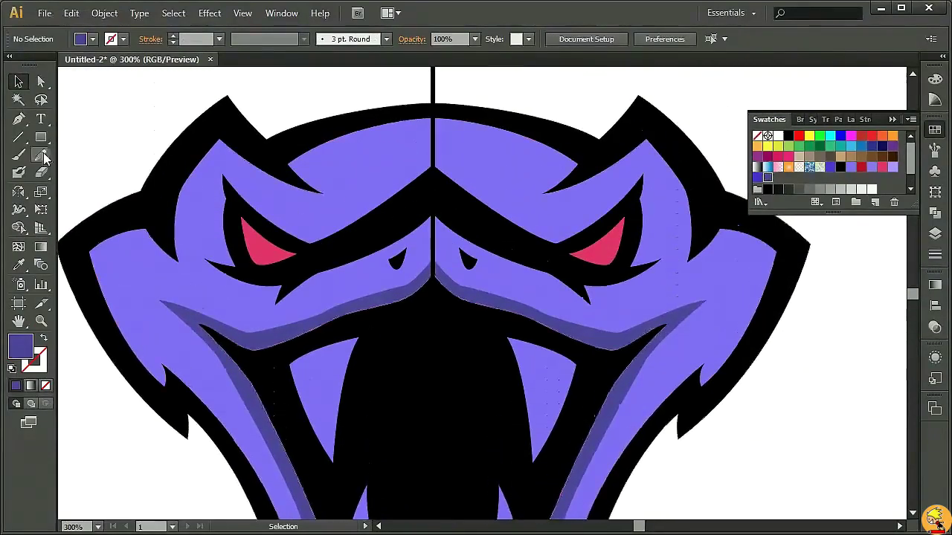
Step: Pen-draw a curved shading shape around the left eye beneath the brow
mouse_move(432, 186)
left_mouse_down()
mouse_move(341, 241)
mouse_move(300, 228)
left_mouse_up()
left_click_drag(219, 168, 225, 221)
left_click_drag(226, 277, 226, 268)
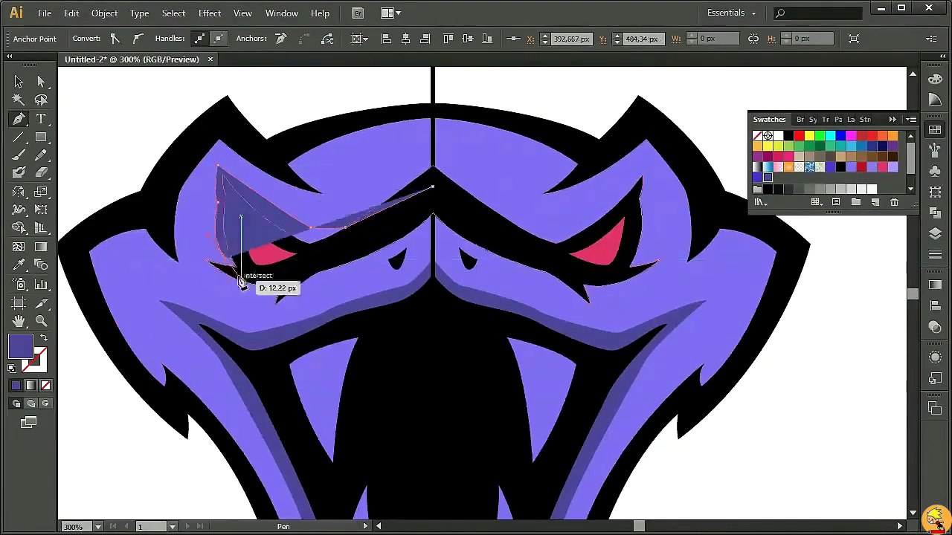
left_click_drag(191, 244, 196, 248)
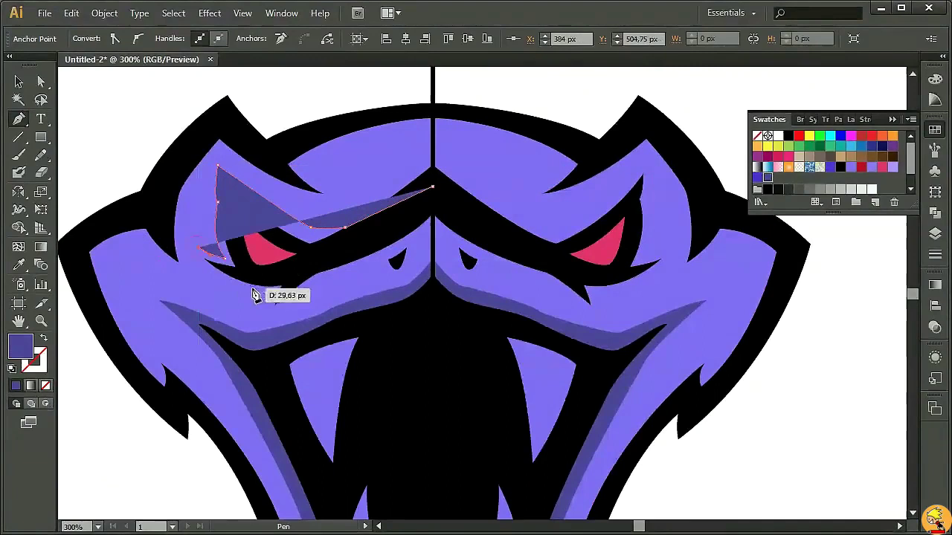
left_click_drag(255, 295, 283, 293)
key("ctrl")
left_click_drag(193, 258, 193, 254)
mouse_move(262, 286)
left_mouse_down()
mouse_move(255, 297)
mouse_move(311, 292)
mouse_move(270, 283)
left_mouse_up()
left_click(362, 244)
left_click_drag(432, 200, 440, 206)
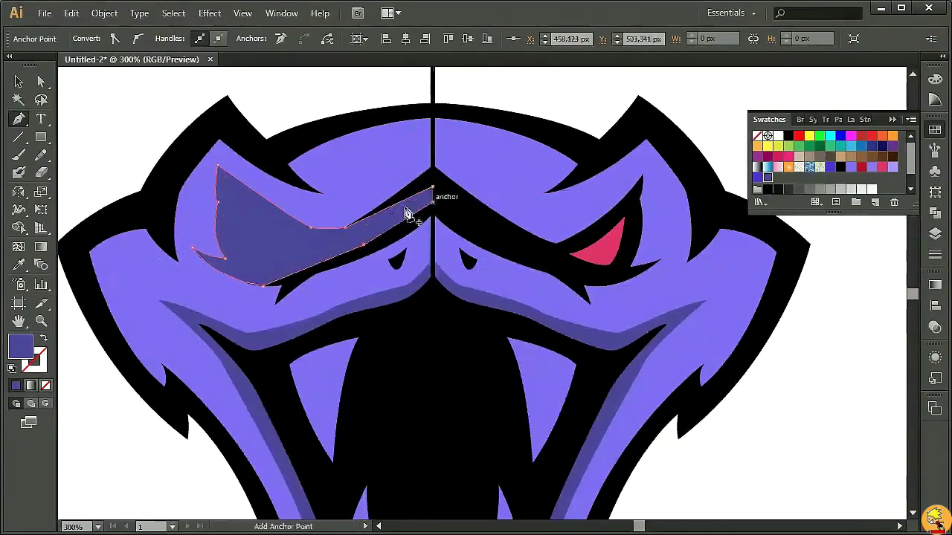
left_click(20, 83)
Step: Mirror the eye shading to the right side and send both behind the artwork
left_click(313, 223)
key("o")
left_click(437, 146, "alt")
left_click(49, 234)
key("v")
left_click(393, 244, "shift")
key("v")
key("ctrl+shift+bracketleft")
key("v")
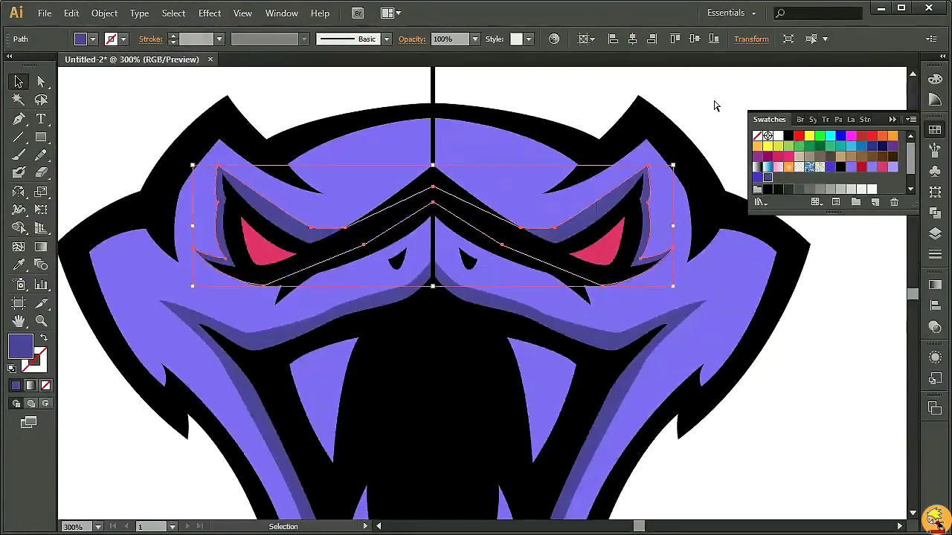
left_click(713, 106)
left_click(18, 119)
left_click(432, 424)
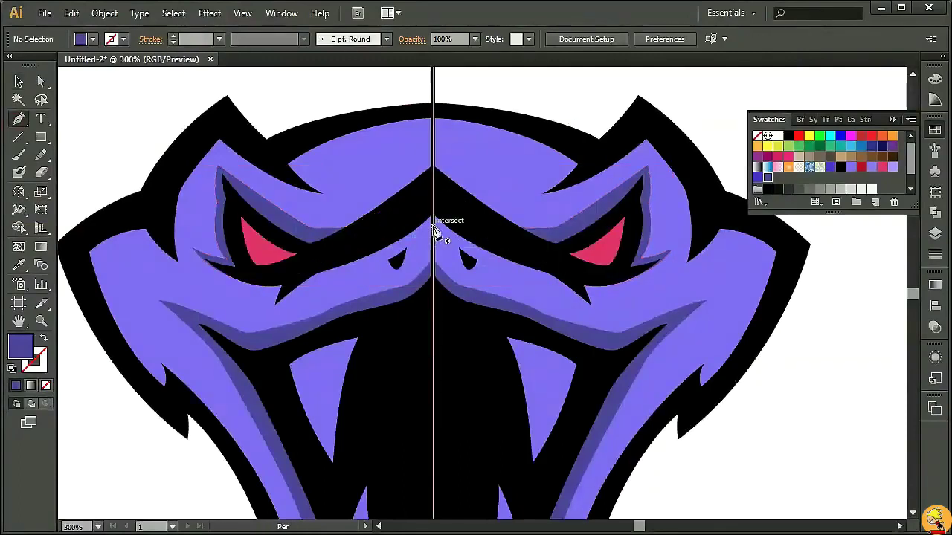
Step: Pen-draw a curved highlight strip under the left eye along the snout
left_click(433, 226)
left_click_drag(339, 271, 275, 320)
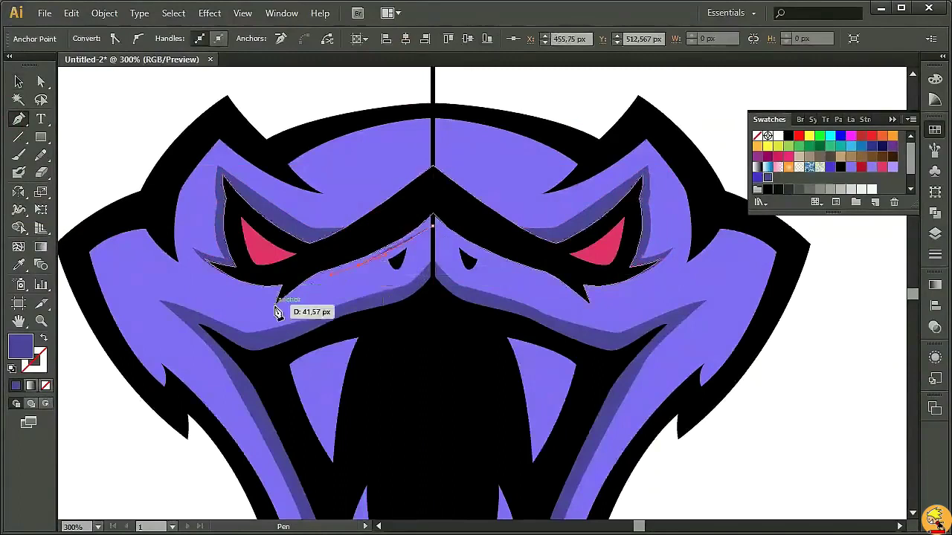
mouse_move(269, 241)
left_mouse_down()
mouse_move(270, 321)
mouse_move(278, 292)
left_mouse_up()
left_click(253, 283)
left_click_drag(357, 242, 437, 202)
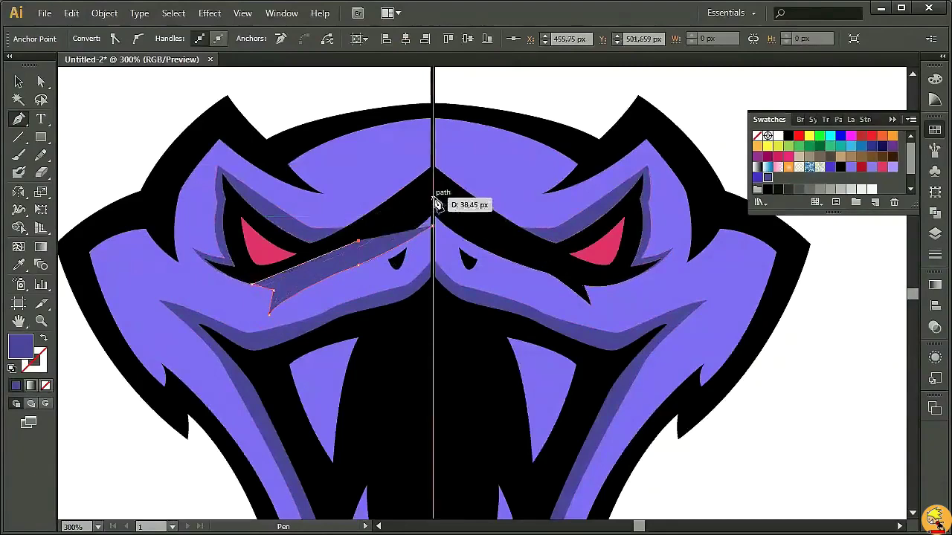
left_click(434, 199)
Step: Reflect-copy the highlight strip across the centre line to the right
key("v")
key("o")
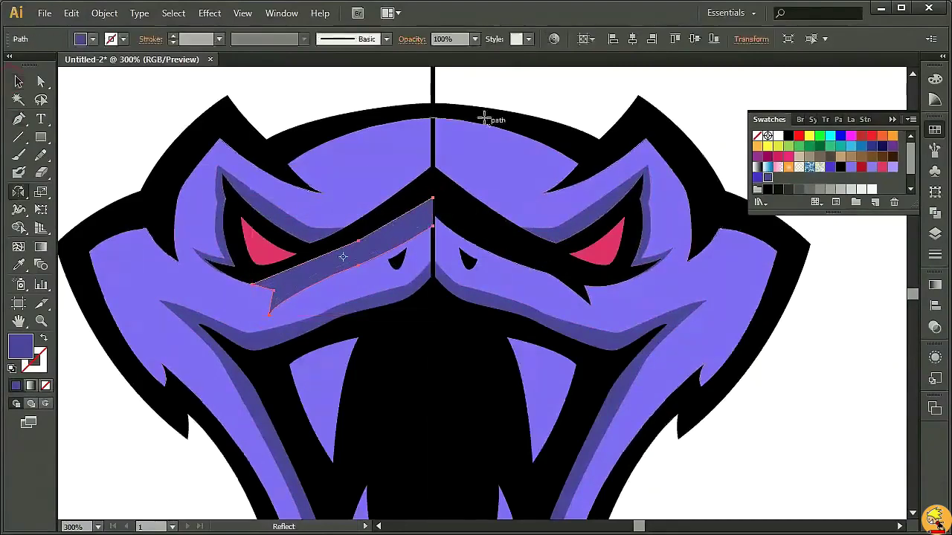
left_click(433, 115, "alt")
left_click(47, 233)
key("v")
Step: Fill both highlight strips light purple and send them backward
left_click(394, 238, "shift")
left_click(892, 166)
key("ctrl+bracketleft")
key("v")
left_click(848, 361)
left_click_drag(847, 361, 824, 325)
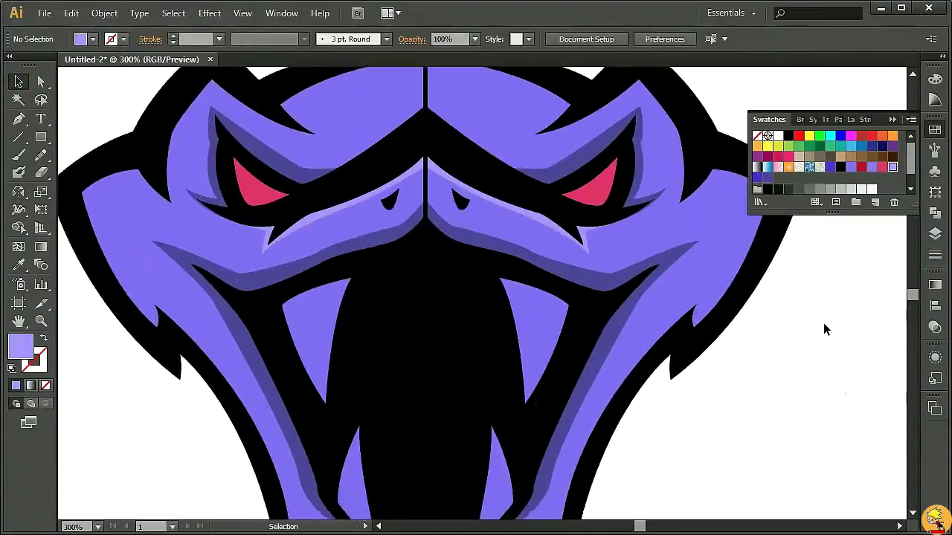
scroll(823, 325, "up", 3)
Step: Select the brow's centre anchor with Direct Selection, then zoom to 200%
key("a")
left_click(424, 227)
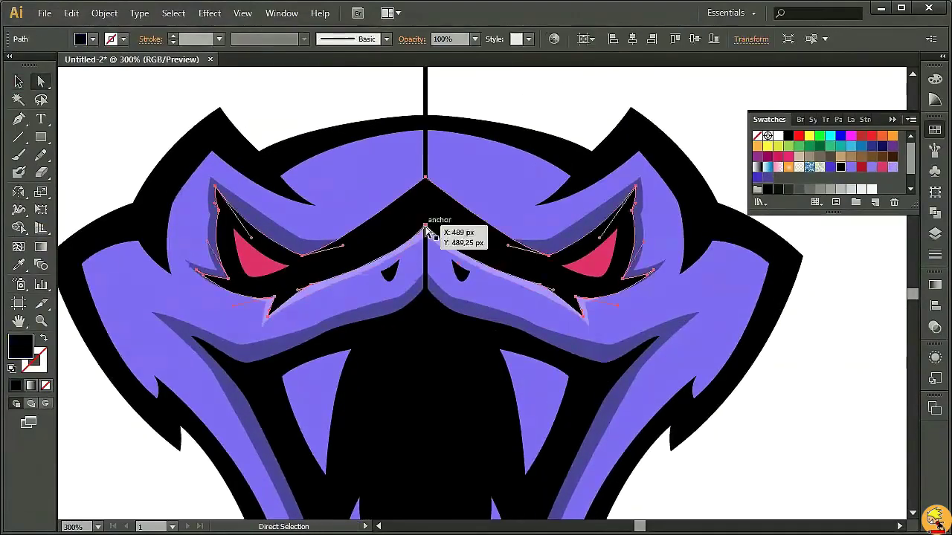
left_click(791, 421)
scroll(815, 347, "down", 3)
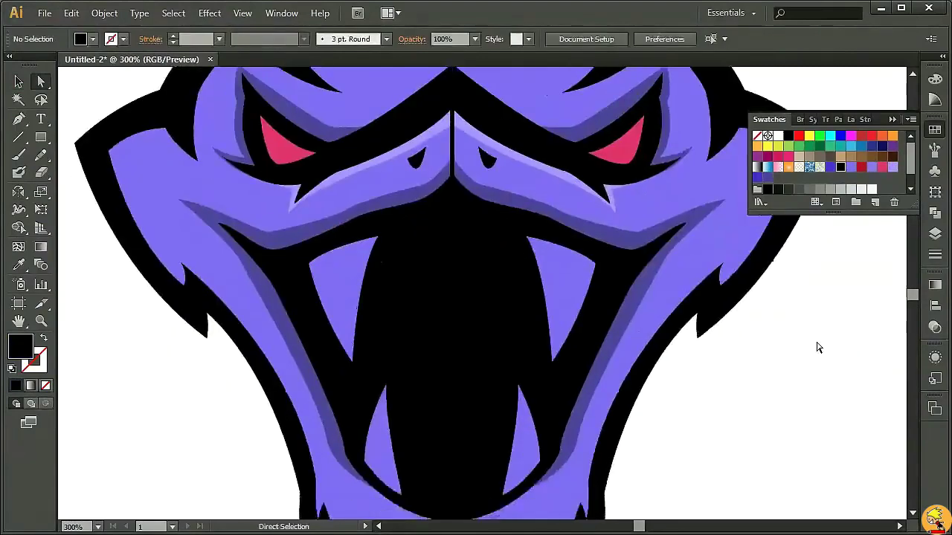
key("ctrl+0")
key("ctrl+minus")
key("ctrl+minus")
key("ctrl+equal")
key("ctrl+equal")
key("ctrl+equal")
key("ctrl+equal")
key("ctrl+equal")
Step: Drag both handles of the brow's centre peak into a sharp V
left_click(464, 236)
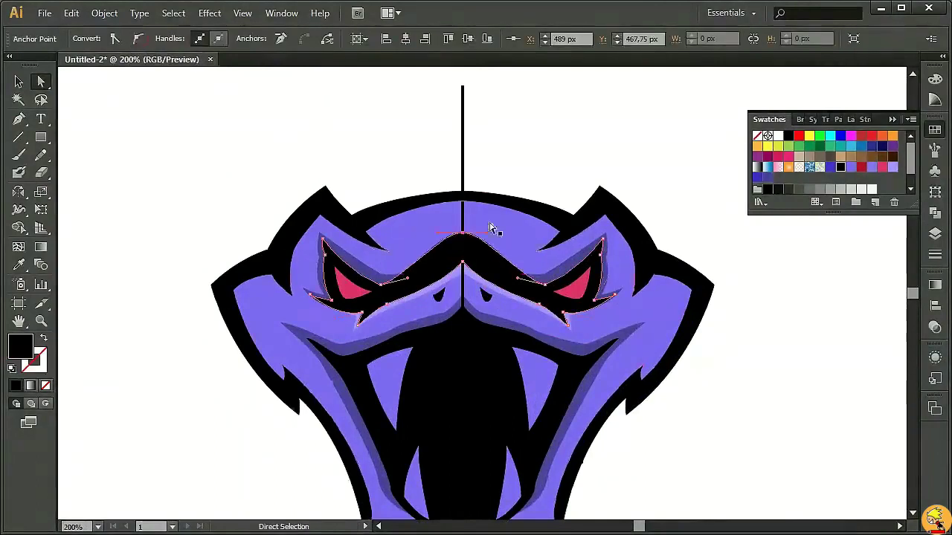
left_click_drag(438, 238, 438, 265)
left_click_drag(493, 244, 478, 265)
left_click(749, 326)
scroll(787, 347, "down", 3)
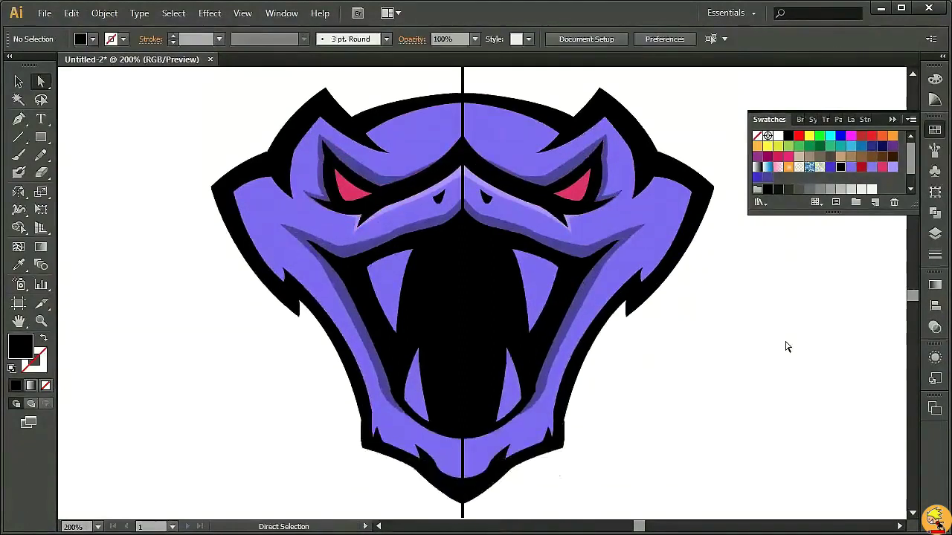
scroll(787, 342, "up", 2)
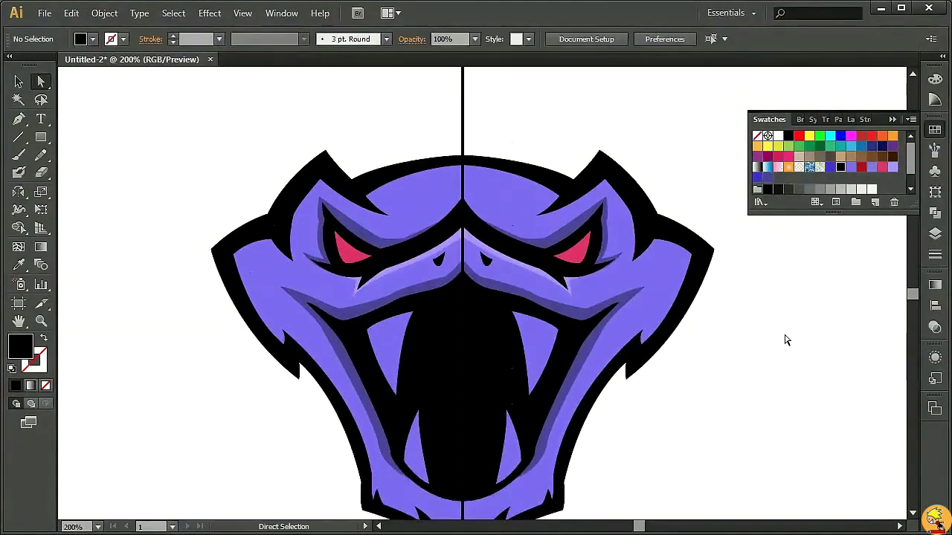
scroll(787, 340, "down", 1)
Step: Recolour all four fangs pale lavender using the Color Picker
left_click(401, 304)
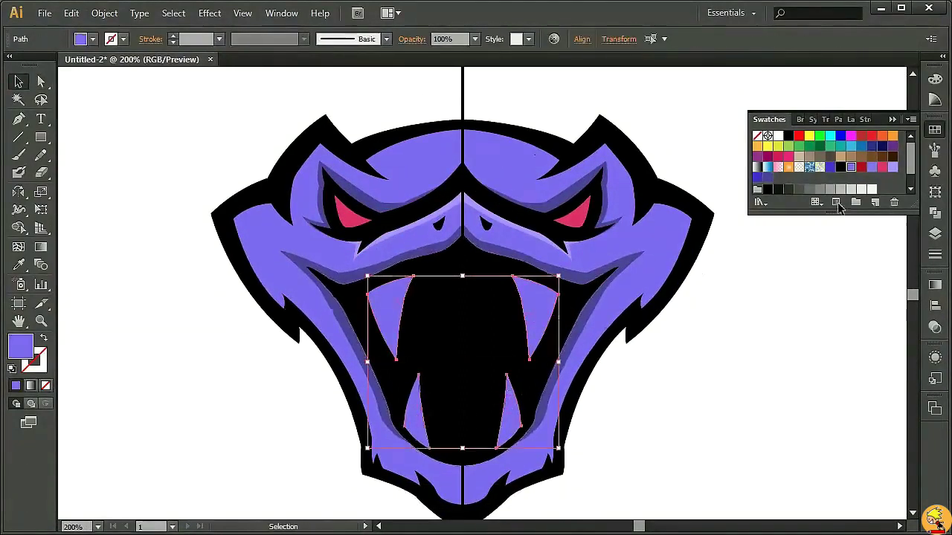
left_click(892, 168)
double_click(20, 346)
left_click(74, 47)
left_click(368, 52)
left_click(734, 386)
Step: Zoom in on the lower jaw and start a crescent path on it
scroll(750, 365, "down", 1)
scroll(750, 364, "up", 2)
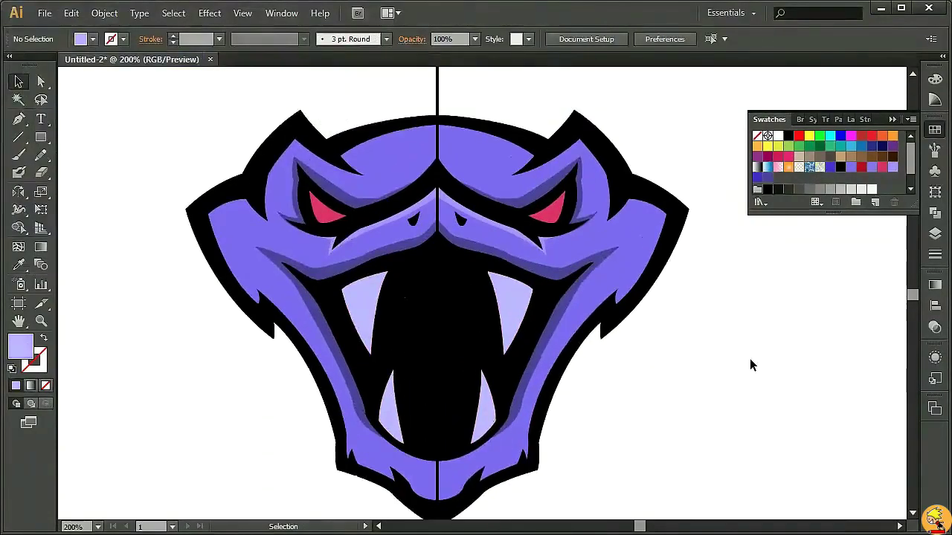
scroll(750, 365, "down", 1)
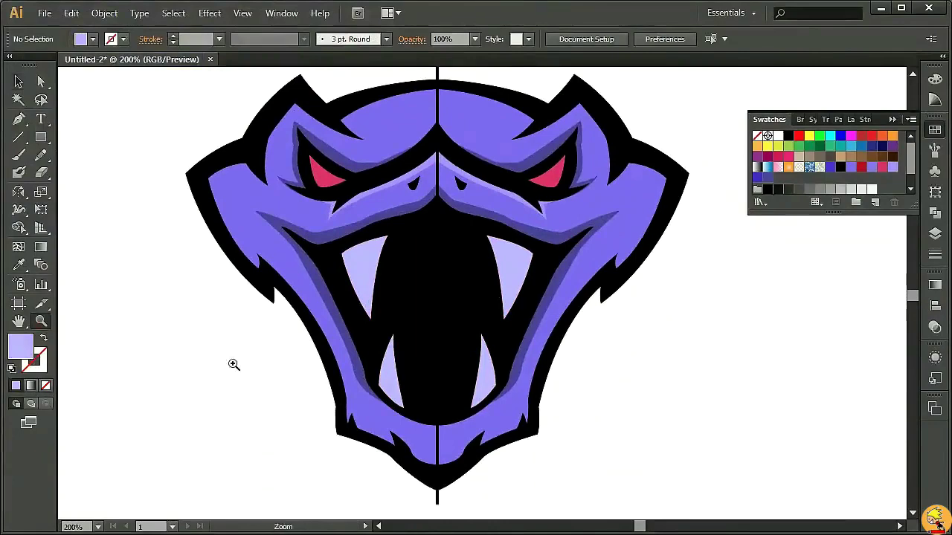
left_click_drag(309, 324, 622, 484)
key("p")
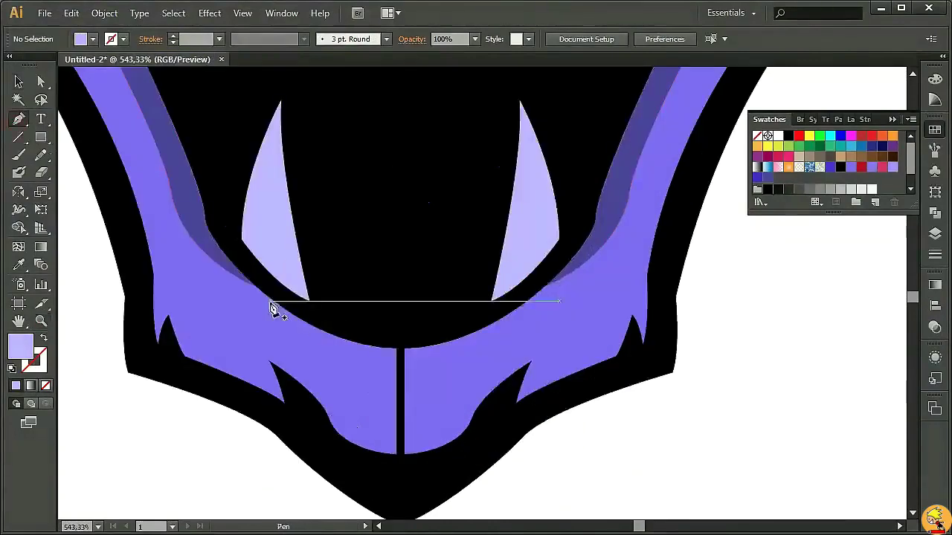
mouse_move(400, 229)
left_mouse_down()
mouse_move(402, 381)
mouse_move(480, 373)
left_mouse_up()
Step: Redraw the lower-jaw crescent's curved edge and close it on the centre line
key("ctrl+z")
left_click(19, 82)
left_click(335, 357)
key("p")
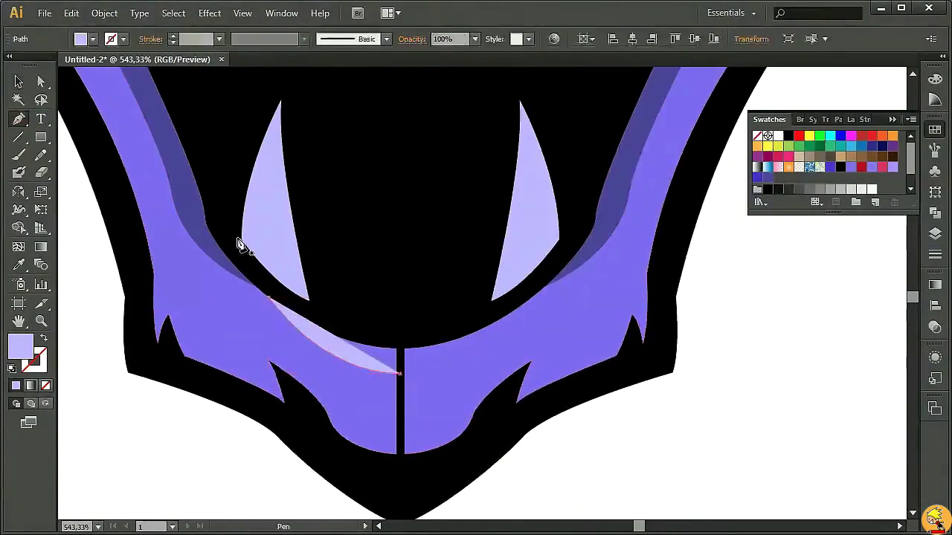
left_click_drag(268, 298, 416, 286)
left_click(400, 275)
left_click(268, 298)
Step: Reflect a vertical copy of the crescent across the centre line and send it backward
key("v")
left_click(406, 396, "alt")
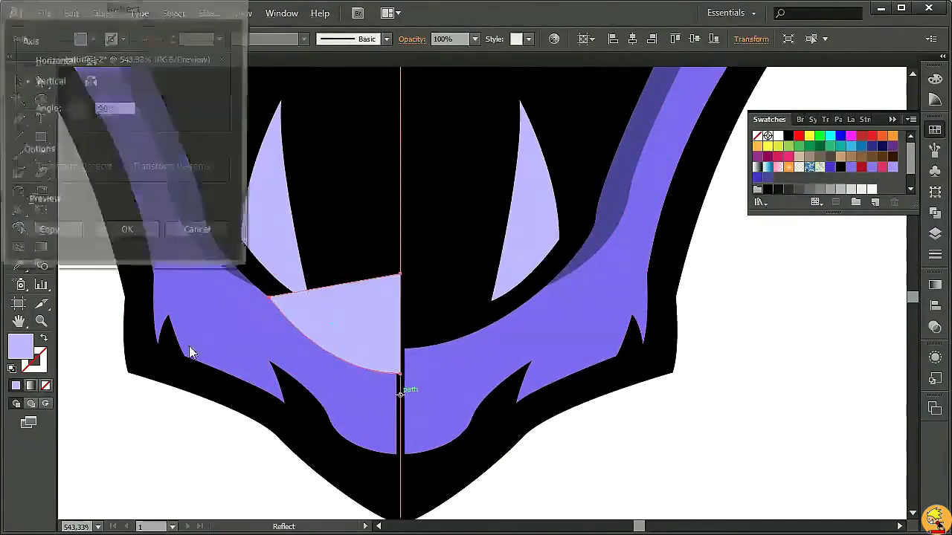
left_click(112, 253)
left_click(19, 82)
left_click(349, 290, "shift")
key("ctrl+[")
key("ctrl+[")
left_click(753, 418)
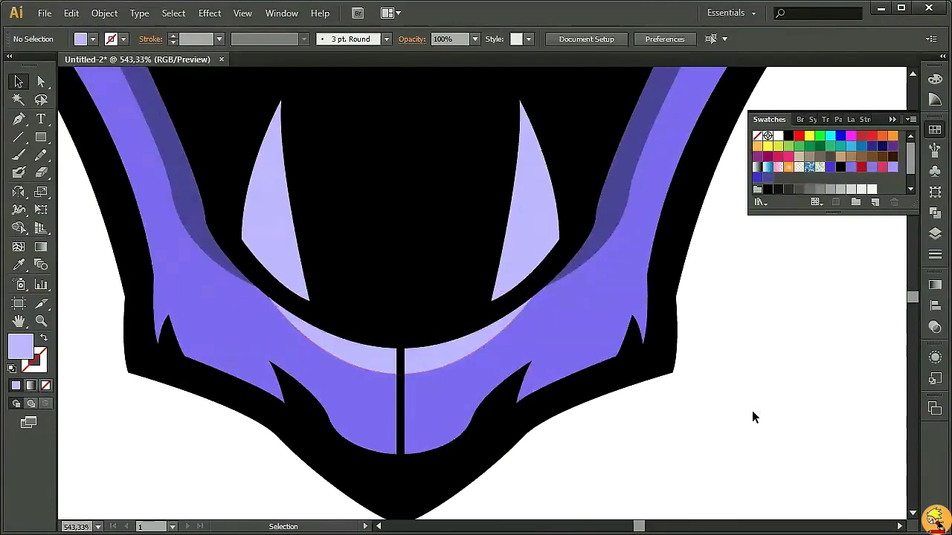
Step: Zoom to the top of the head and begin a crown highlight path
key("ctrl+minus")
key("ctrl+minus")
key("ctrl+minus")
key("ctrl+minus")
key("ctrl+minus")
key("ctrl+plus")
key("ctrl+plus")
key("ctrl+plus")
scroll(753, 418, "up", 1)
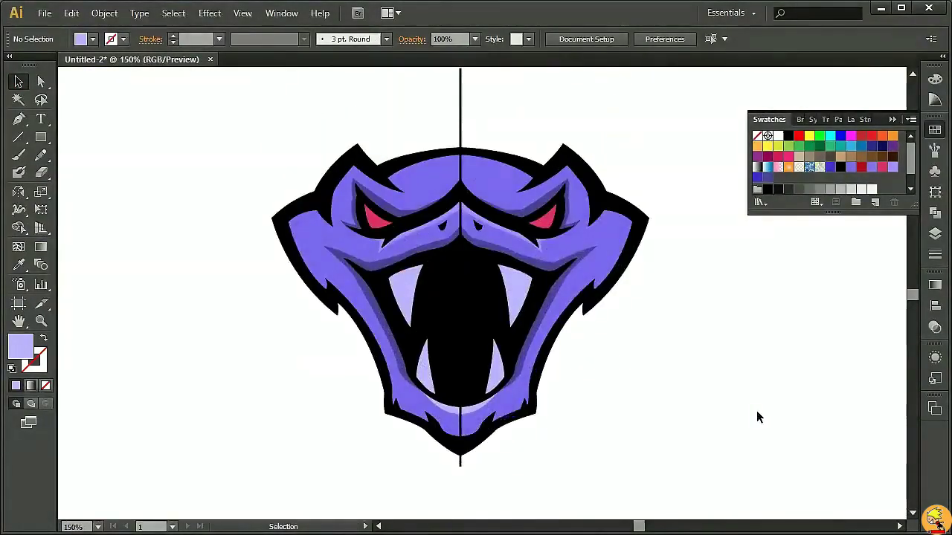
left_click(41, 321)
left_click_drag(308, 132, 577, 238)
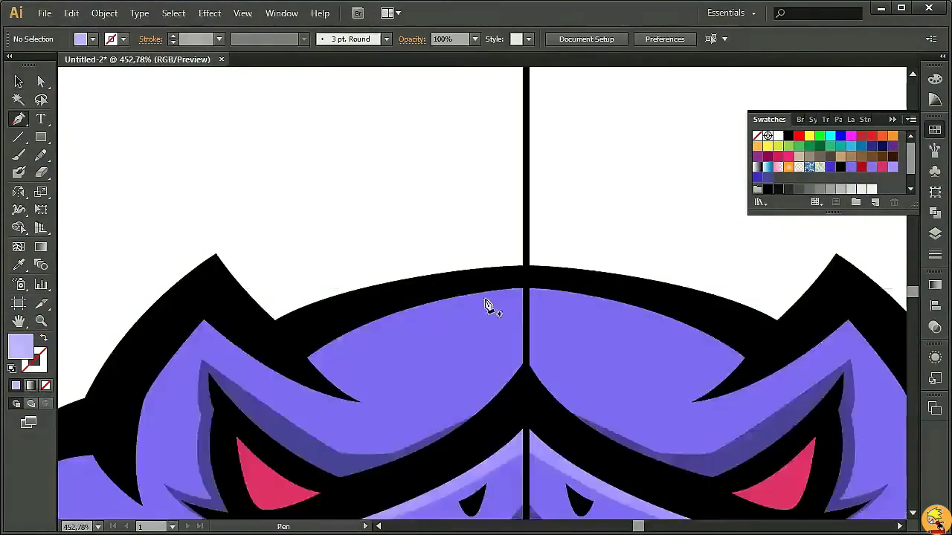
left_click(525, 301)
left_click_drag(377, 408, 472, 464)
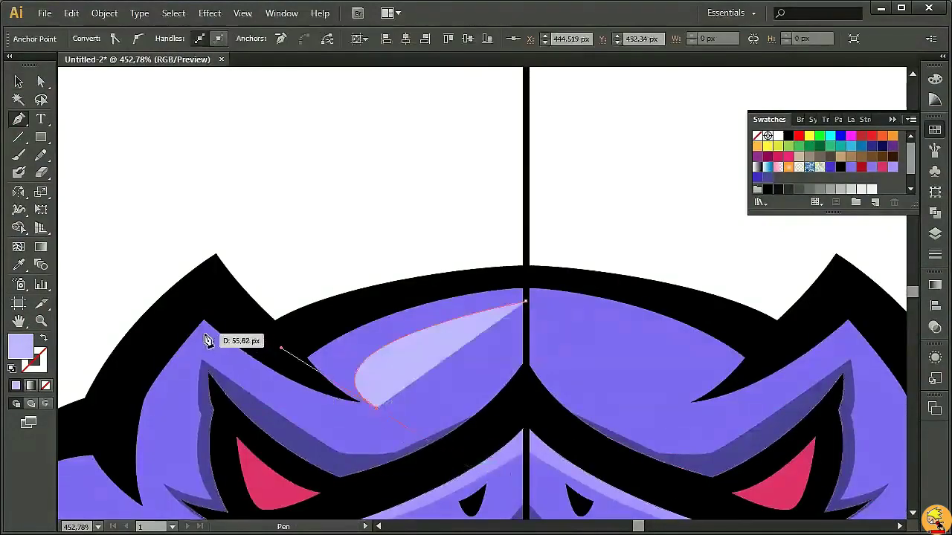
Step: Close the crown highlight shape and reflect a copy across the centre line
left_click_drag(151, 385, 156, 237)
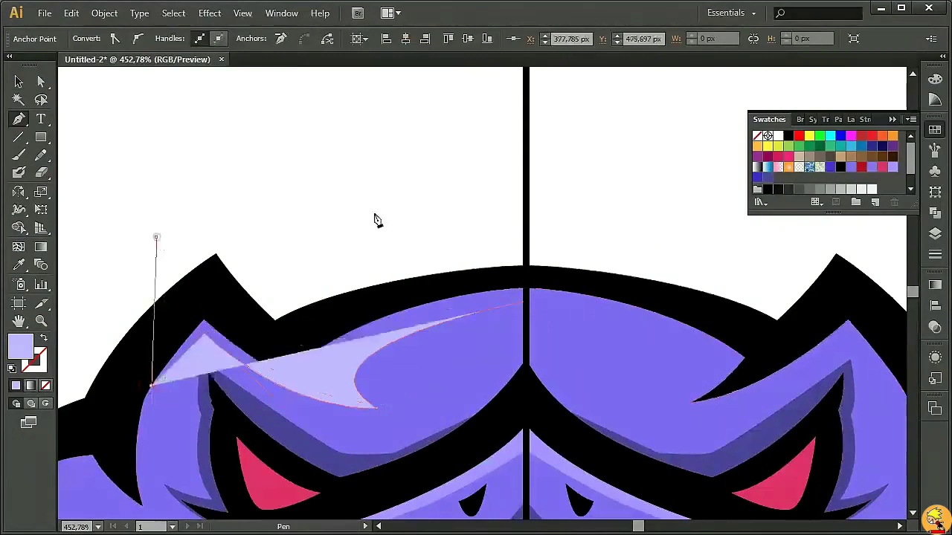
left_click(156, 236)
left_click(525, 198)
key("o")
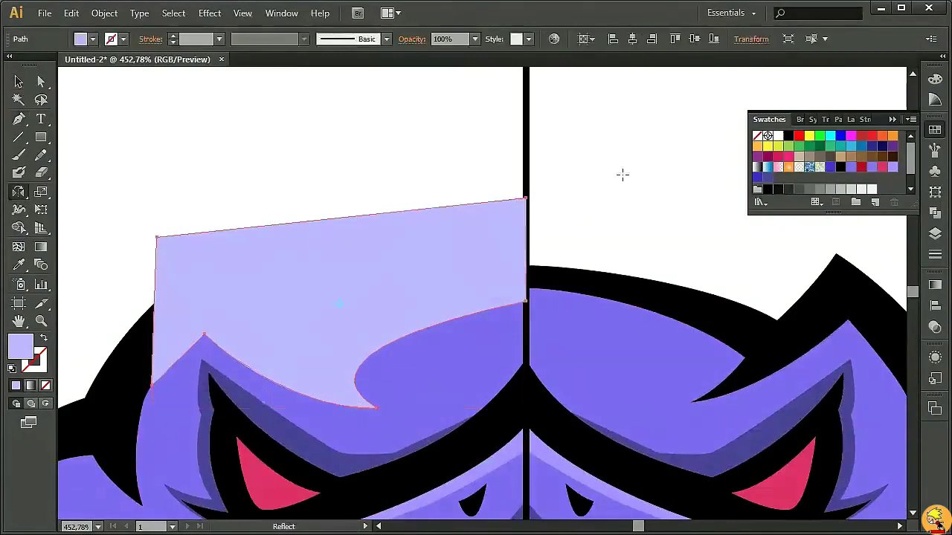
left_click(526, 155, "alt")
left_click(46, 237)
key("v")
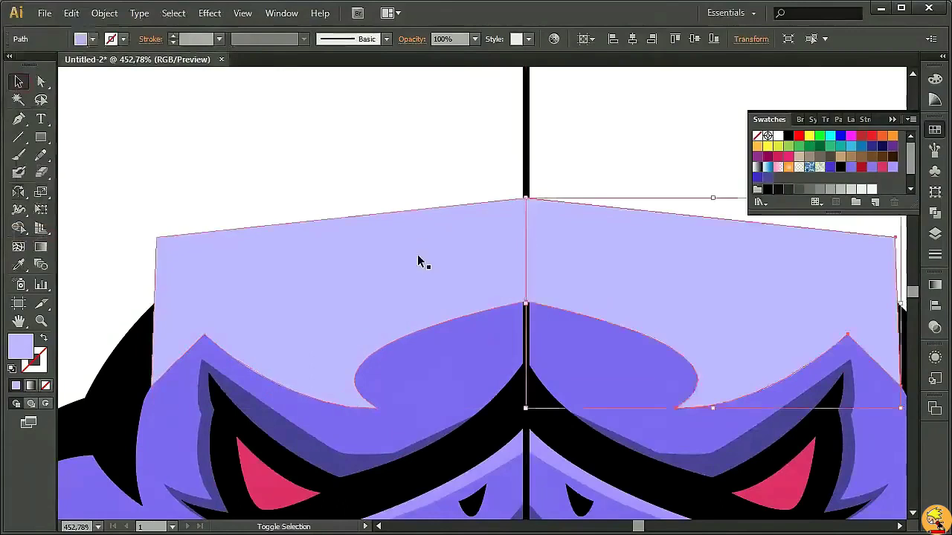
left_click(410, 165)
Step: Intersect the highlight with the purple head shape using Pathfinder
left_click(484, 344)
left_click(508, 246, "shift")
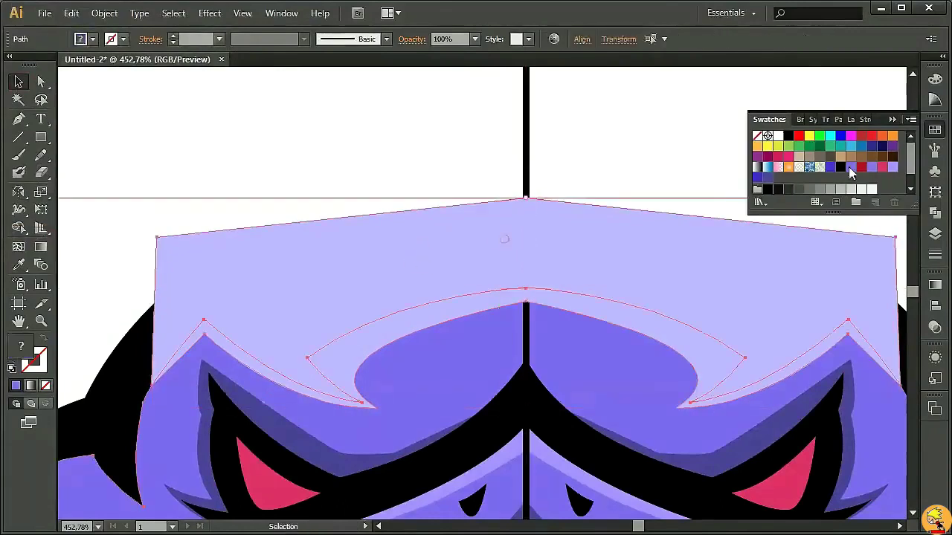
left_click(849, 119)
left_click(814, 152)
left_click(632, 151)
key("ctrl+minus")
key("ctrl+minus")
key("ctrl+minus")
key("ctrl+minus")
key("ctrl+minus")
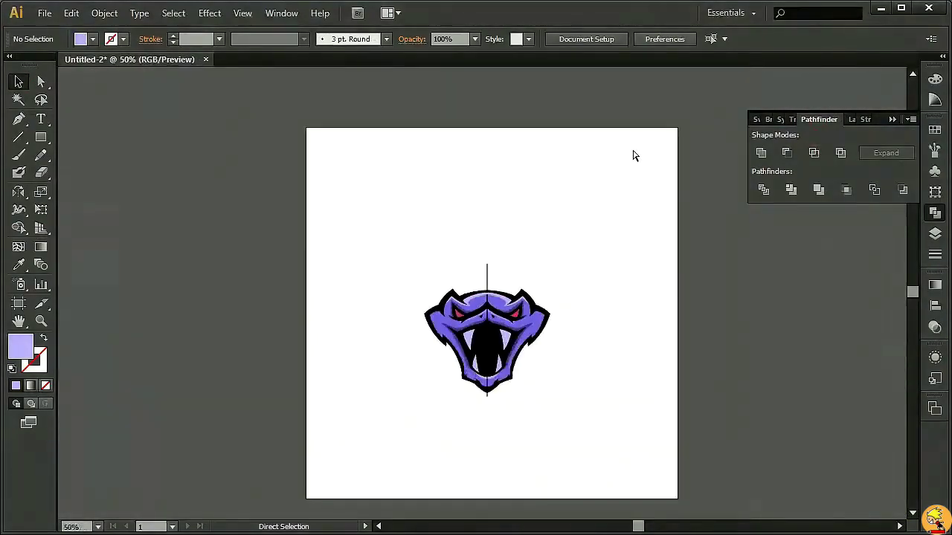
Step: Zoom in on the left eye and draw a crescent along its upper edge
key("ctrl+plus")
key("ctrl+plus")
key("ctrl+plus")
key("ctrl+plus")
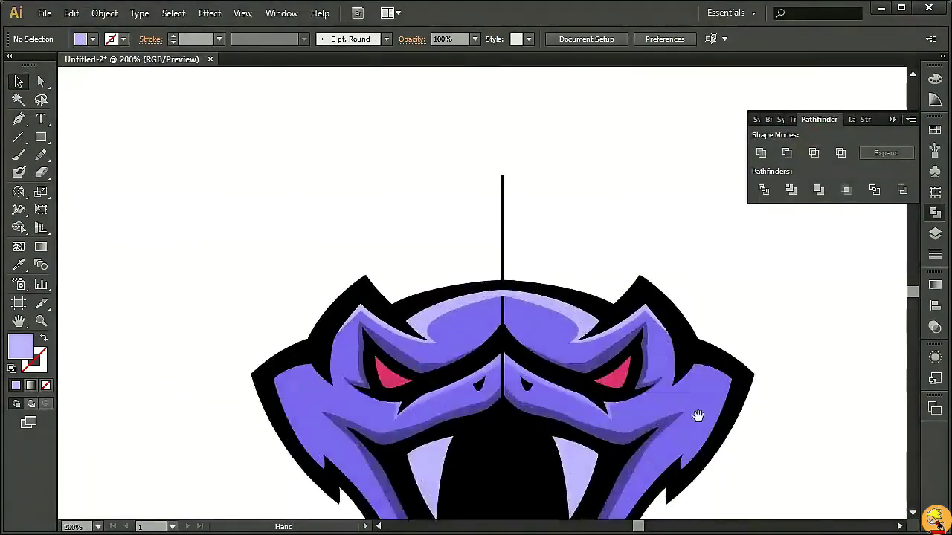
left_click_drag(697, 415, 668, 219)
key("z")
left_click_drag(277, 104, 407, 214)
left_click(16, 117)
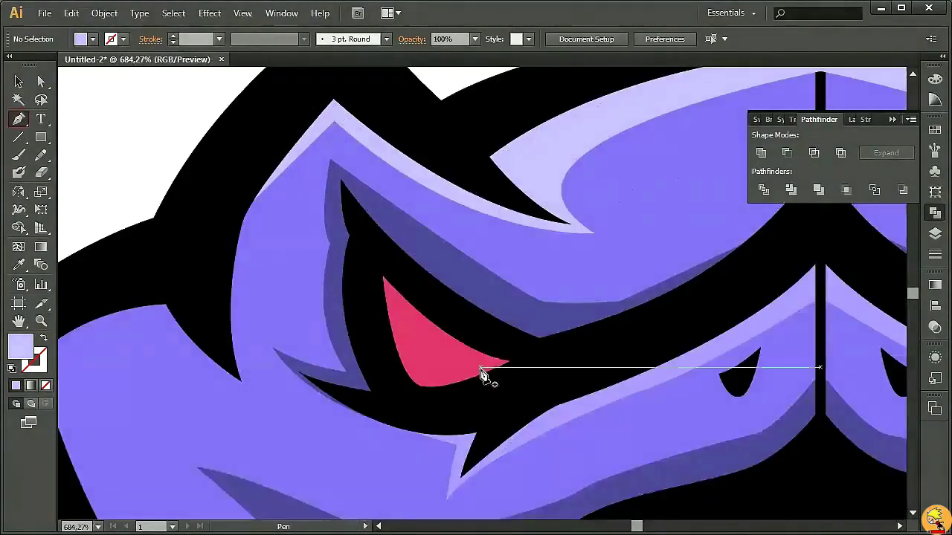
left_click(478, 374)
left_click(506, 362)
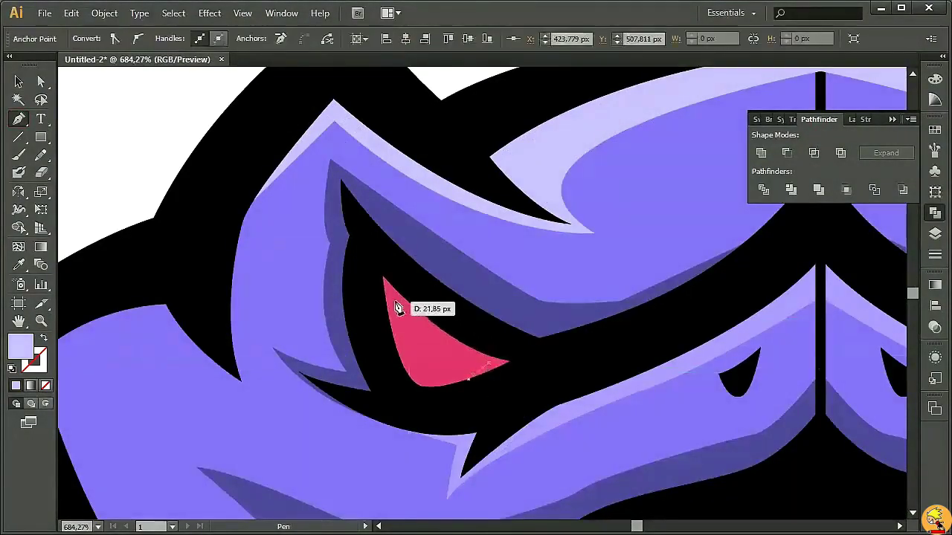
left_click_drag(384, 287, 398, 307)
left_click_drag(398, 352, 400, 358)
left_click(375, 264)
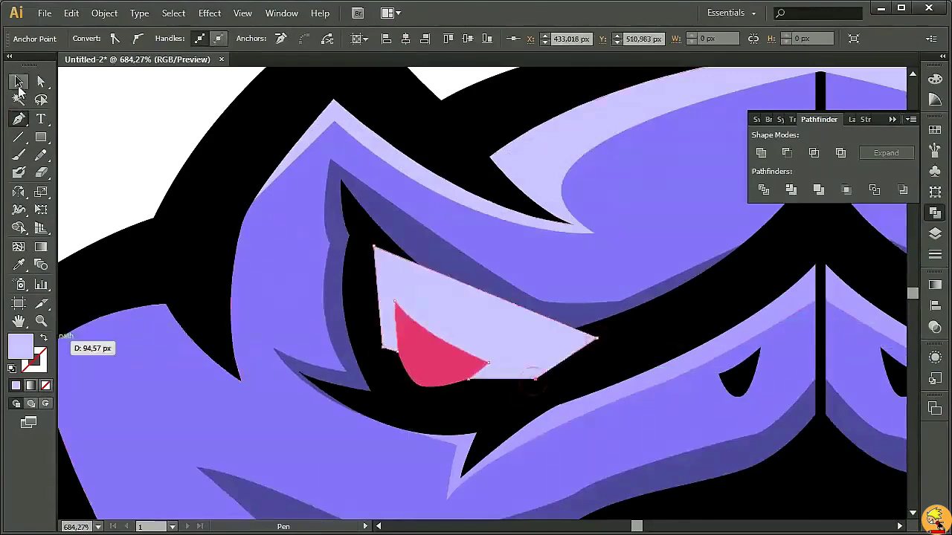
Step: Intersect the crescent with the eye shape and fill it red
key("v")
left_click(447, 350)
left_click(476, 320, "shift")
left_click(813, 153)
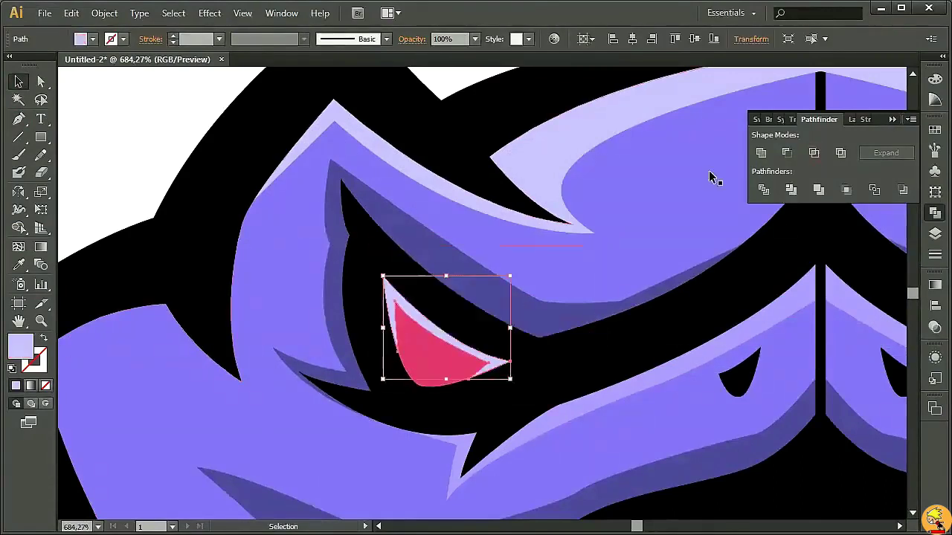
left_click(757, 119)
left_click(863, 168)
Step: Reflect a copy of the red crescent across the centre line onto the right eye
left_click(170, 141)
left_click(424, 336)
key("o")
left_click(823, 342, "alt")
left_click(45, 234)
key("v")
left_click(123, 123)
key("ctrl+minus")
key("ctrl+minus")
key("ctrl+minus")
key("ctrl+minus")
key("ctrl+minus")
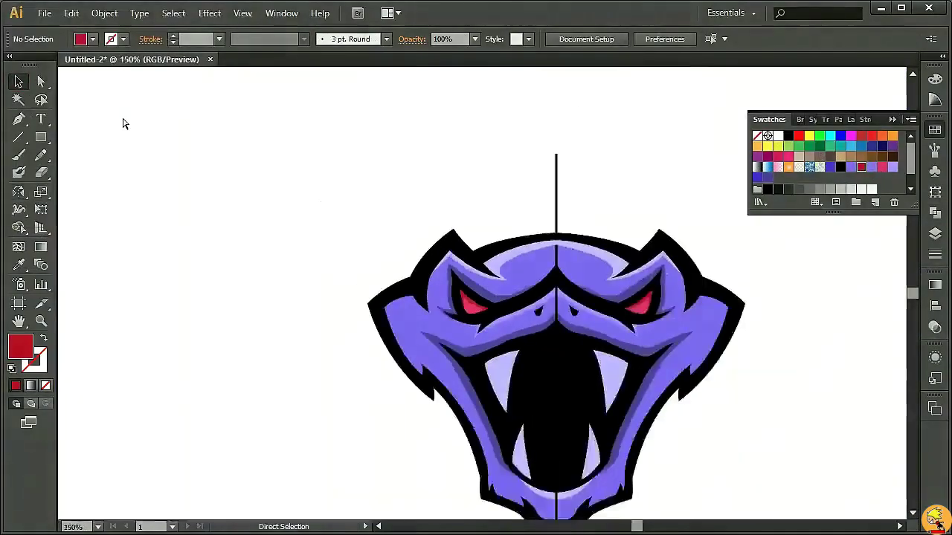
Step: Create an 8 px Offset Path around the snake head's outline
left_click_drag(225, 151, 124, 81)
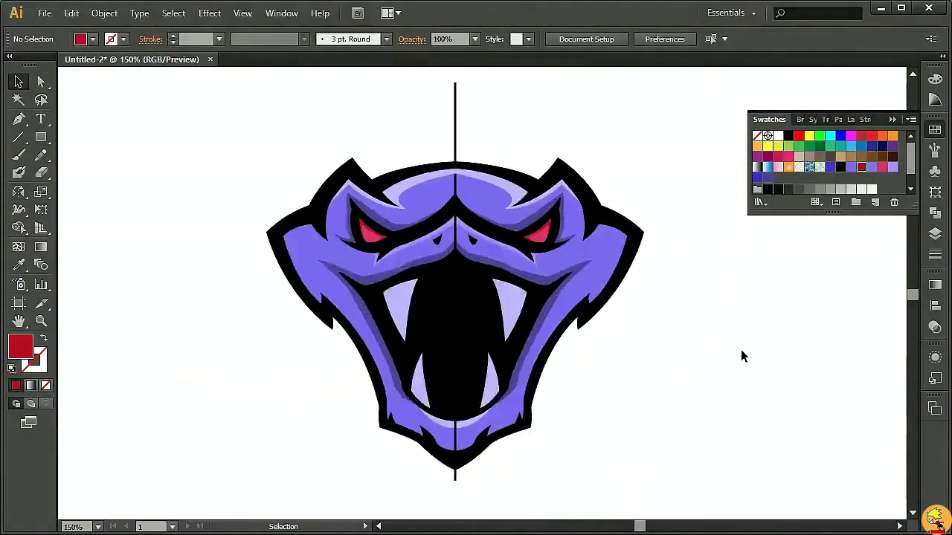
scroll(742, 356, "down", 1)
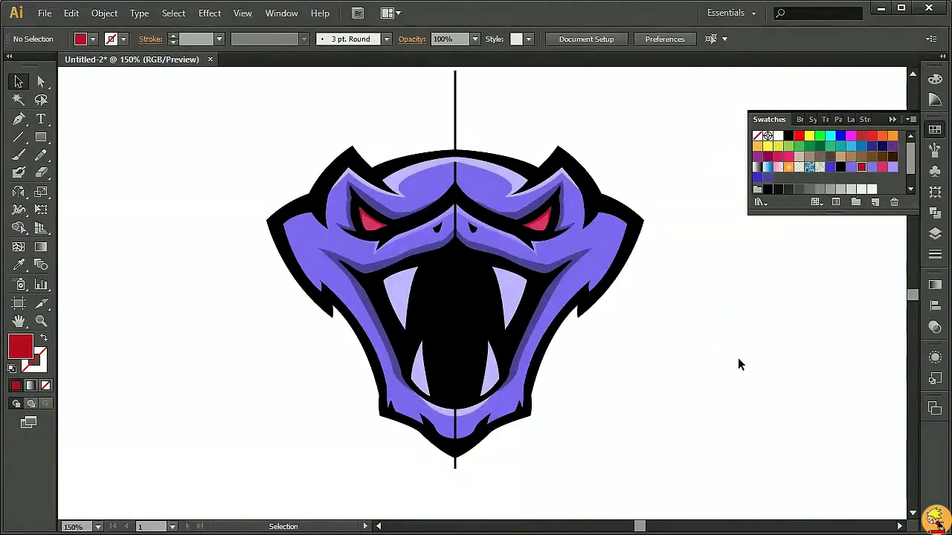
key("ctrl+minus")
key("ctrl+minus")
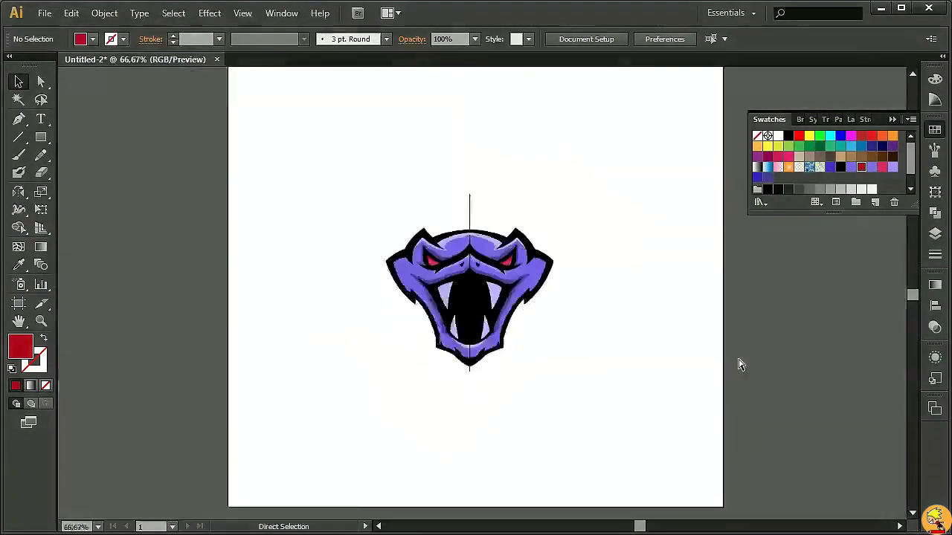
key("ctrl+minus")
key("ctrl+plus")
key("ctrl+plus")
key("ctrl+plus")
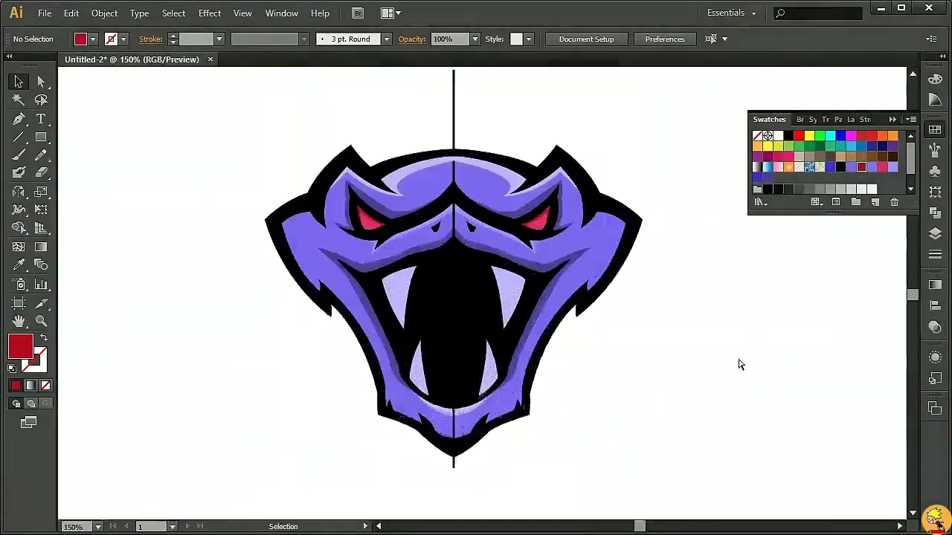
scroll(736, 355, "up", 1)
key("ctrl+a")
left_click(104, 13)
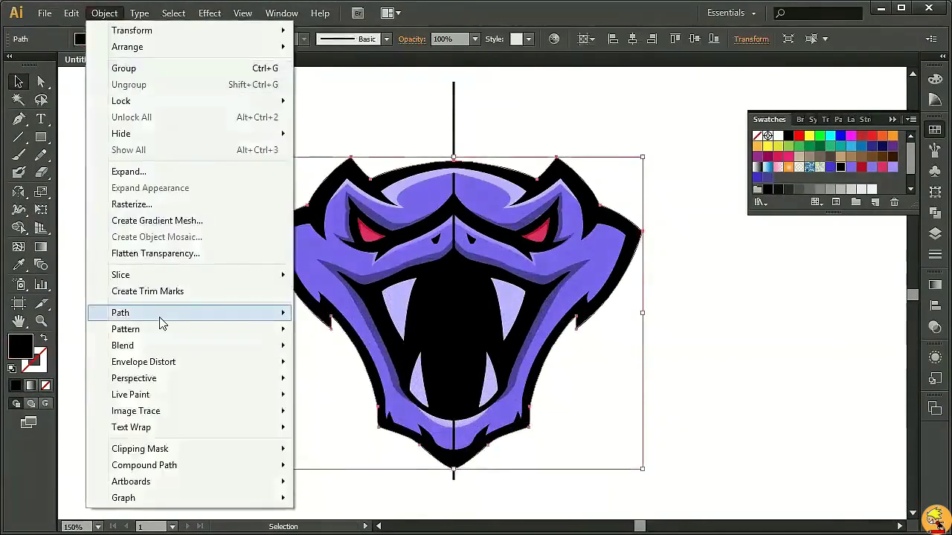
left_click(349, 365)
left_click(19, 123)
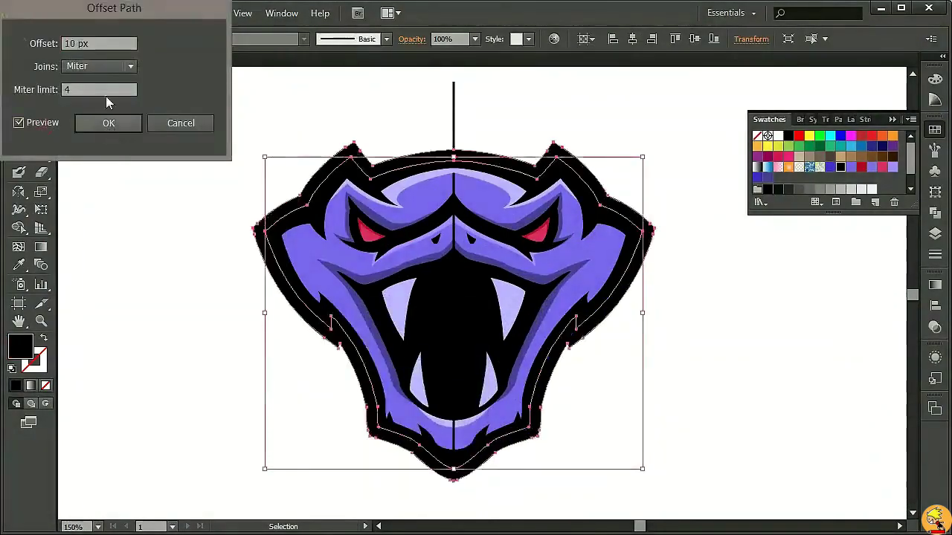
type("8")
left_click(122, 123)
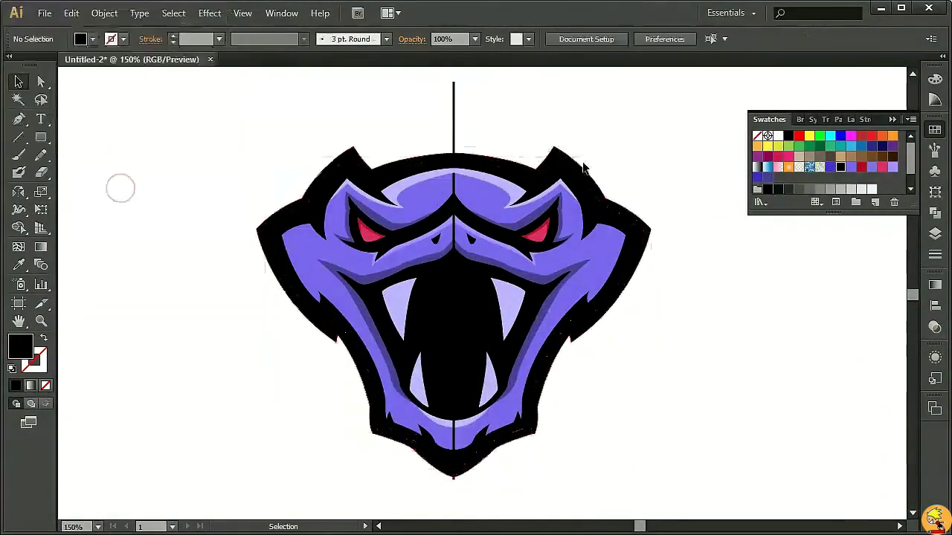
Step: Try purple, darker purple, blue-violet and pink swatch fills on the offset border
left_click(861, 166)
left_click(890, 168)
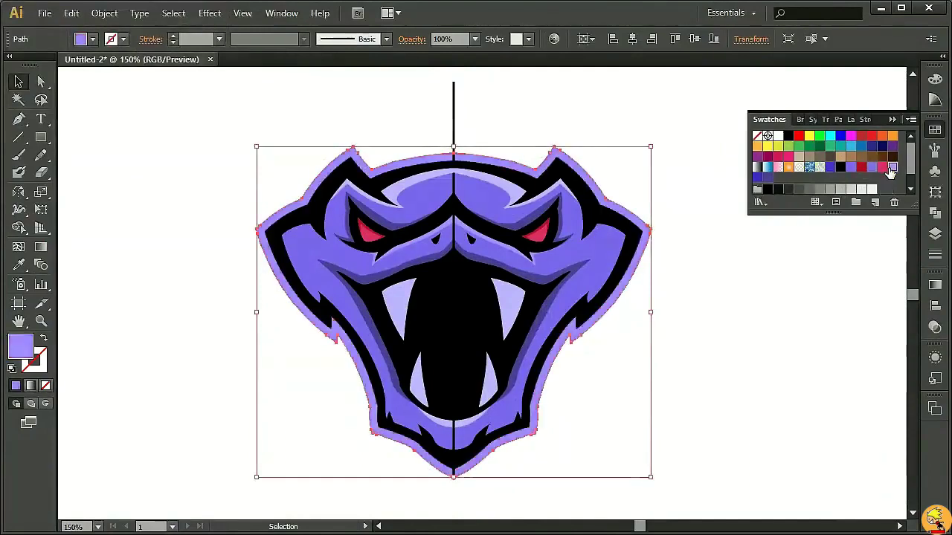
left_click(757, 180)
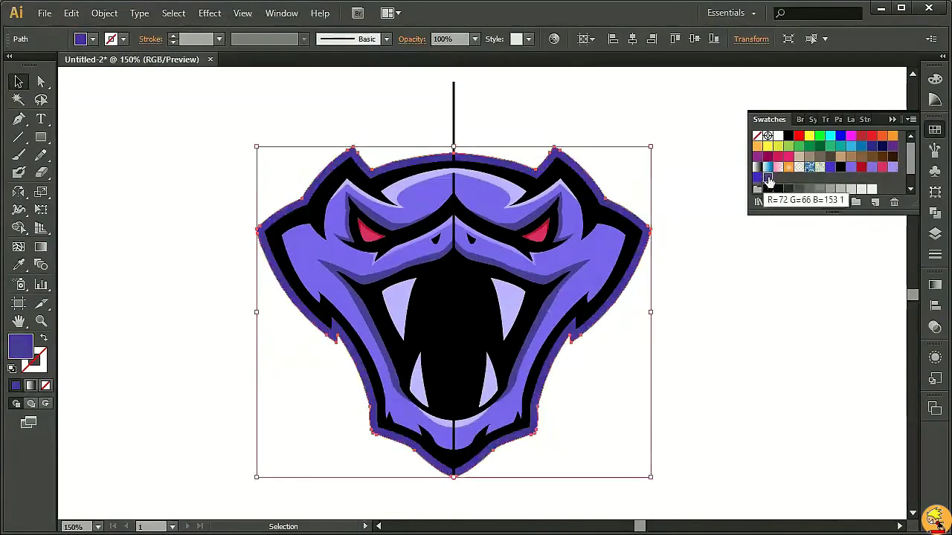
left_click(782, 297)
left_click(645, 239)
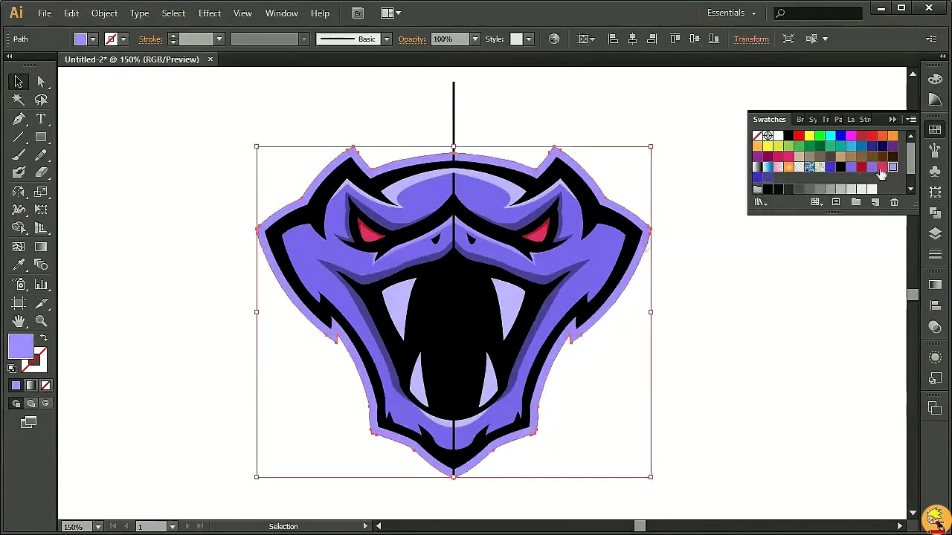
left_click(871, 167)
left_click(775, 319)
left_click(648, 235)
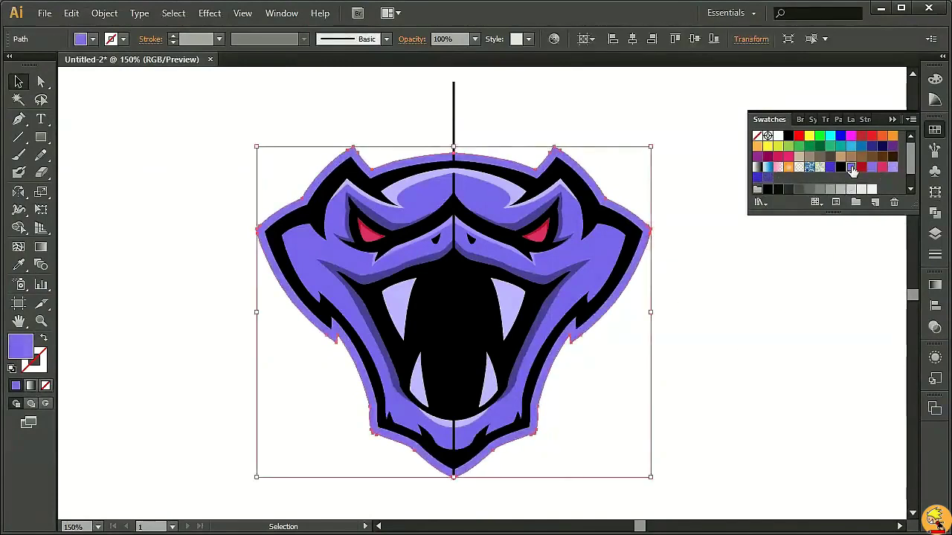
left_click(892, 168)
left_click(830, 167)
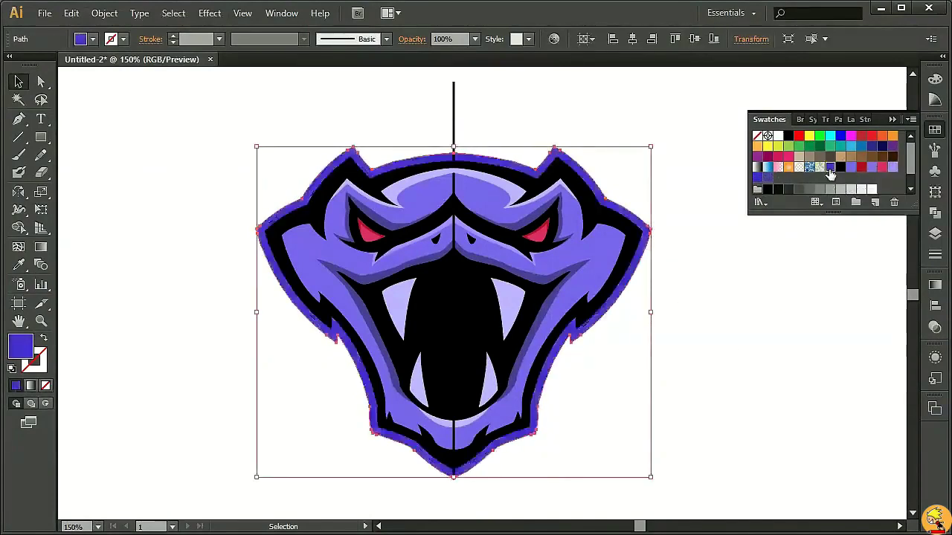
left_click(892, 166)
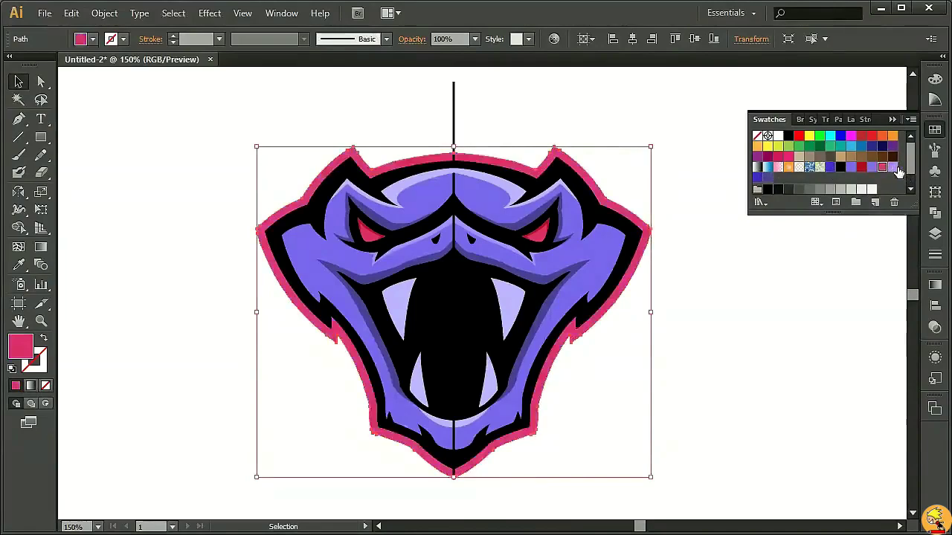
Step: Recolour the offset border light lavender
left_click(719, 296)
key("ctrl+minus")
key("ctrl+minus")
key("ctrl+minus")
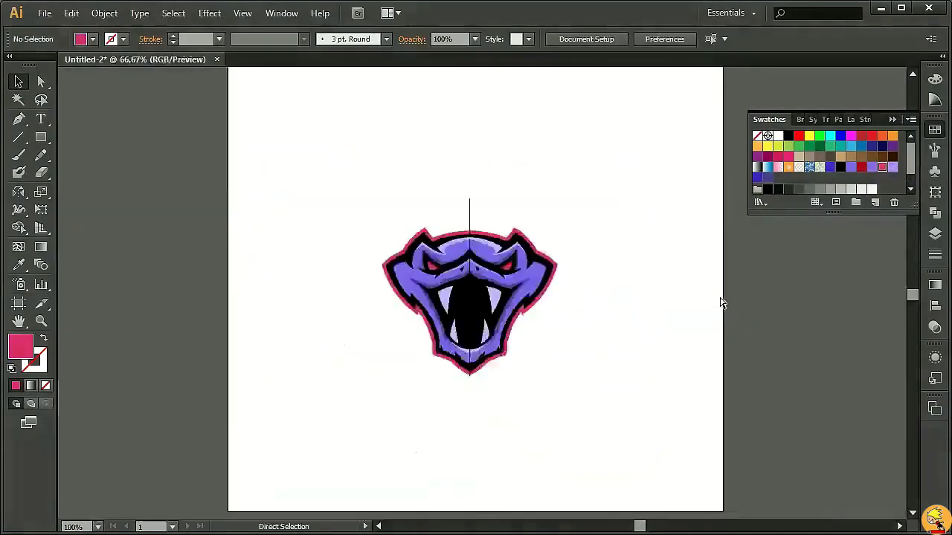
key("ctrl+plus")
key("ctrl+plus")
key("ctrl+plus")
key("ctrl+plus")
key("ctrl+plus")
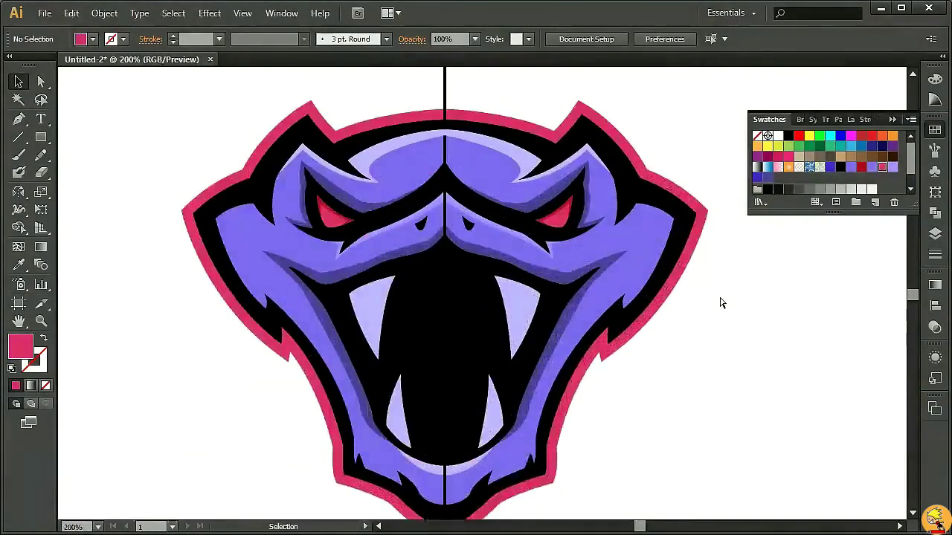
left_click(695, 253)
left_click(893, 166)
left_click(800, 287)
Step: Draw a curved polygon over the left cheek's inner edge
key("p")
left_click(226, 221)
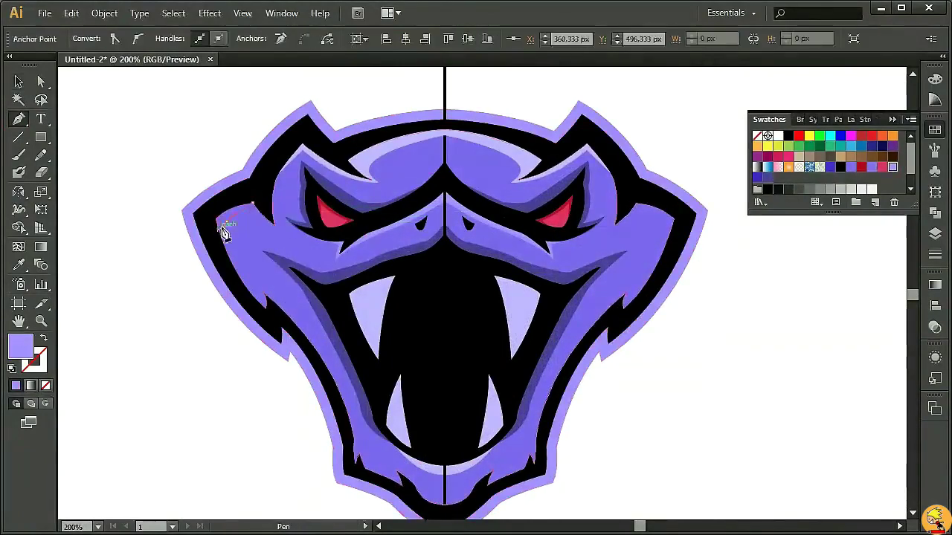
mouse_move(252, 286)
left_mouse_down()
mouse_move(265, 303)
mouse_move(259, 292)
left_mouse_up()
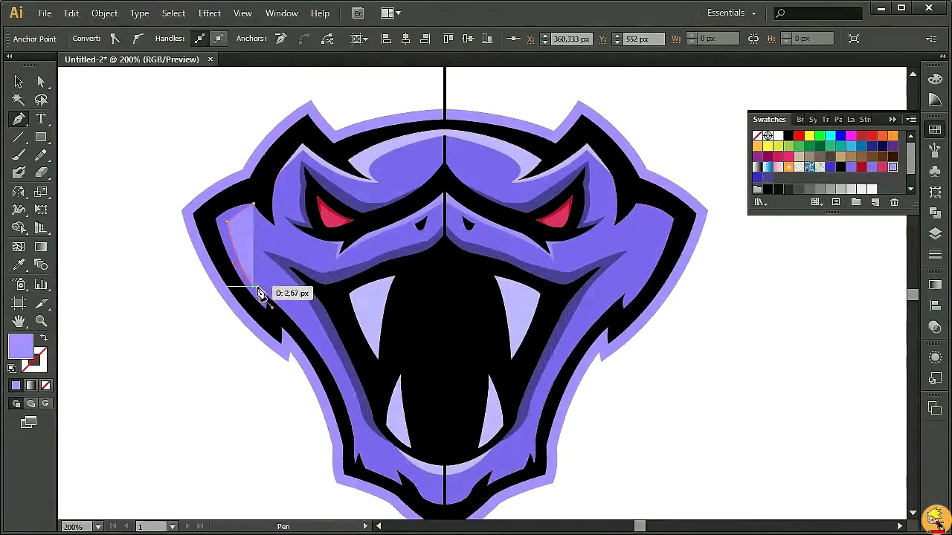
scroll(283, 298, "down", 3)
left_click_drag(355, 342, 362, 446)
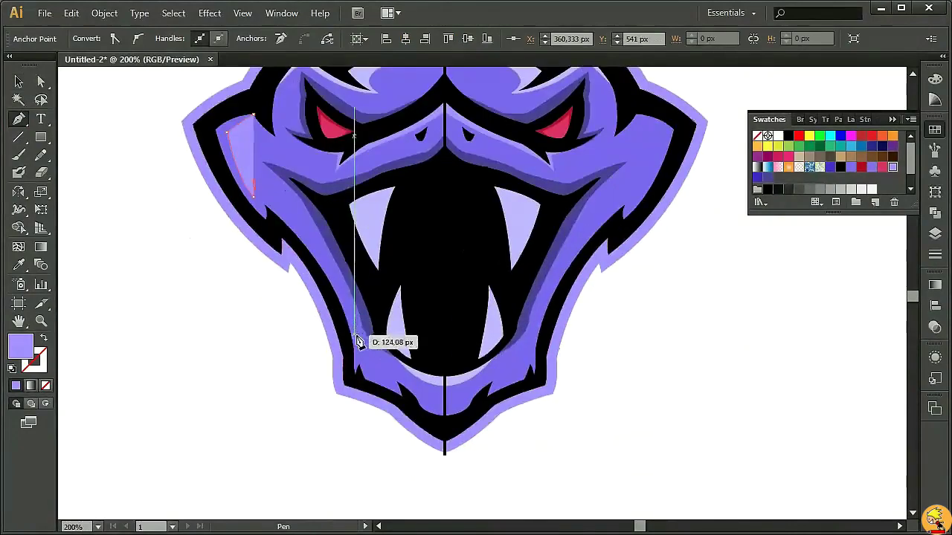
left_click_drag(355, 345, 268, 355)
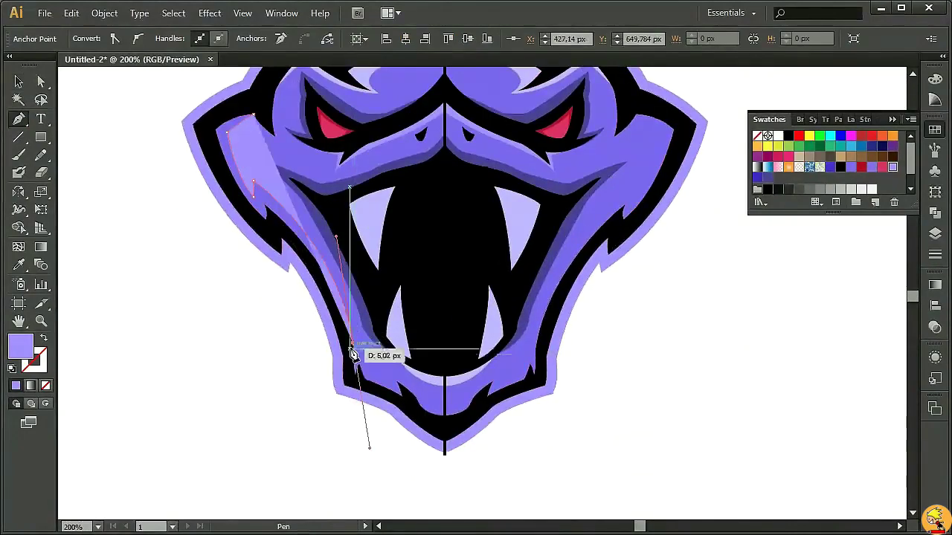
left_click(146, 223)
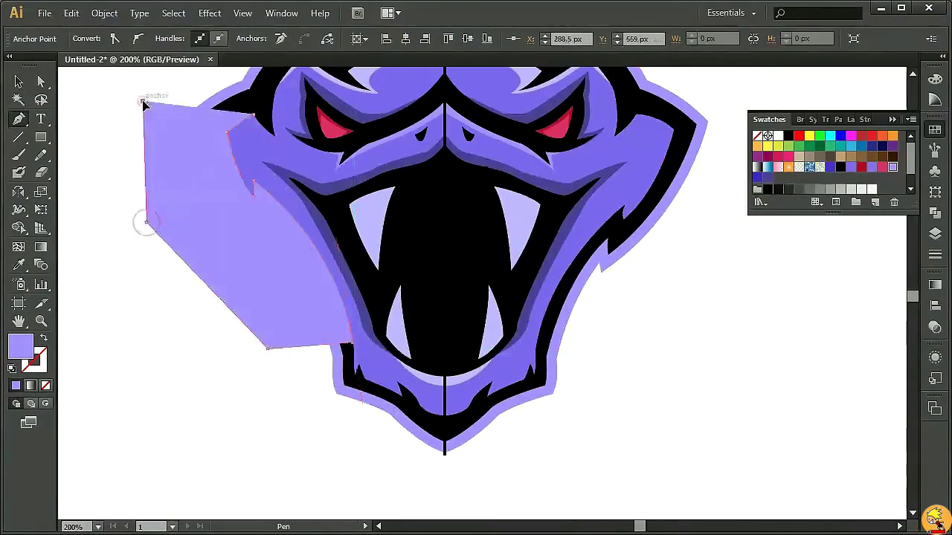
left_click(142, 99)
left_click(187, 83)
left_click(216, 128)
key("v")
Step: Trim the polygon to the head with Pathfinder and fill the strip pink
left_click(240, 154, "shift")
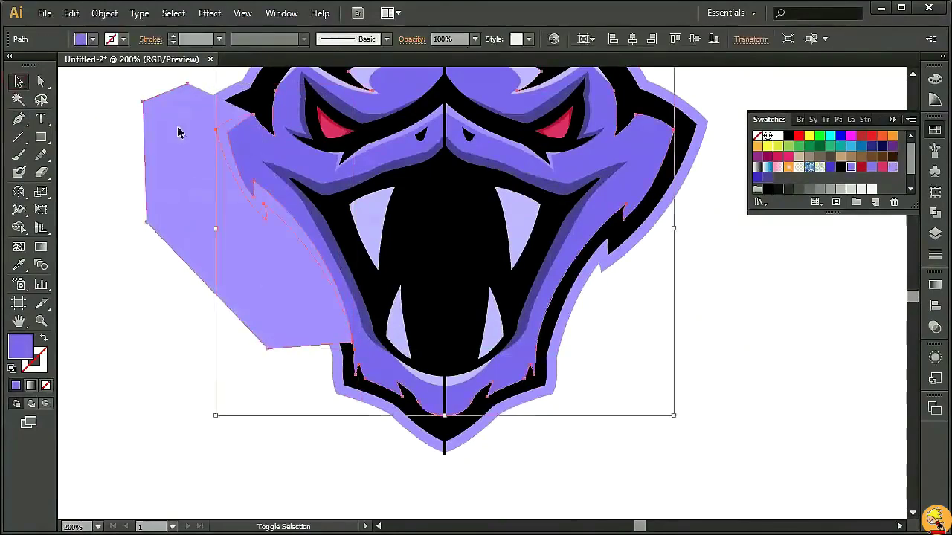
left_click(838, 119)
left_click(814, 155)
left_click(768, 119)
left_click(881, 166)
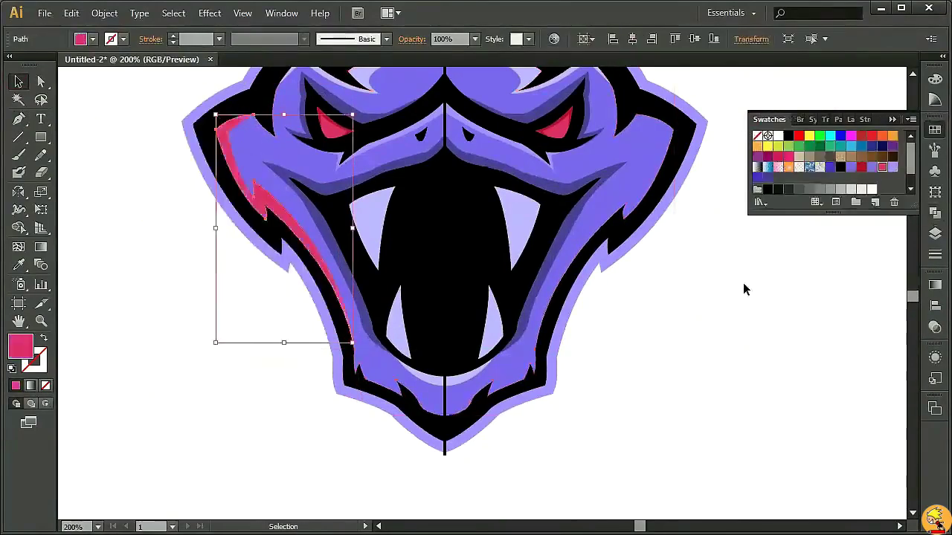
left_click(744, 287)
key("ctrl+minus")
key("ctrl+minus")
key("ctrl+minus")
key("ctrl+minus")
key("ctrl+plus")
key("ctrl+plus")
key("ctrl+plus")
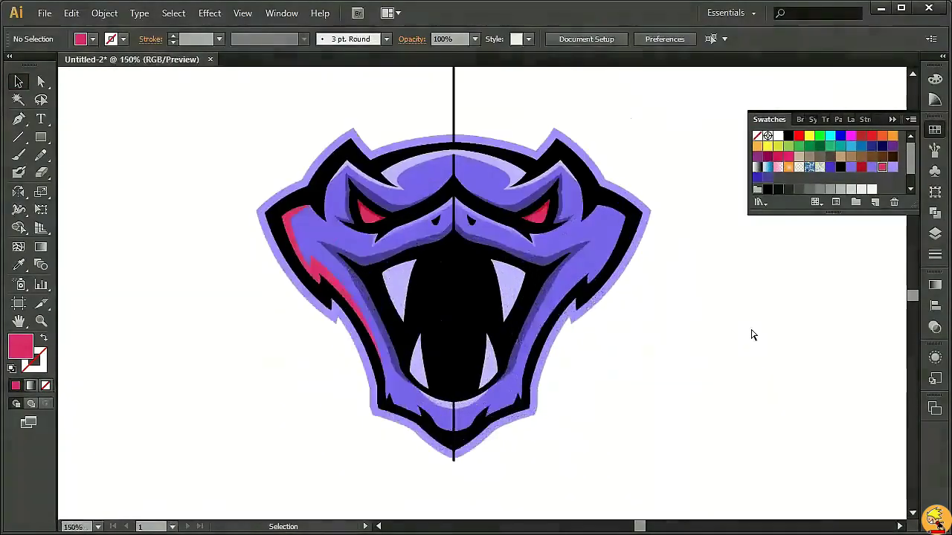
Step: Reflect a vertical copy of the pink strip across the head's centre line
left_click(326, 262)
key("p")
key("o")
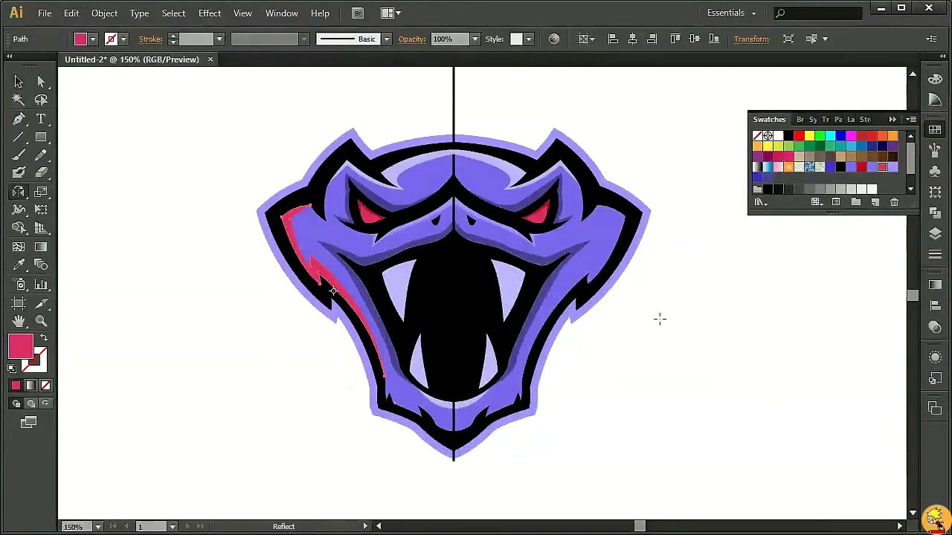
left_click(454, 112, "alt")
left_click(70, 236)
key("v")
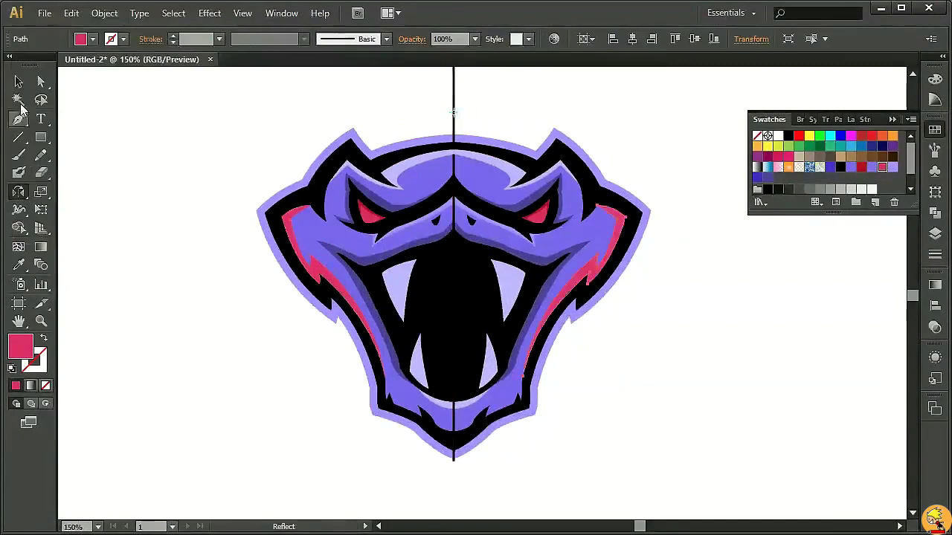
left_click(118, 121)
key("ctrl+minus")
key("ctrl+minus")
key("ctrl+minus")
key("ctrl+minus")
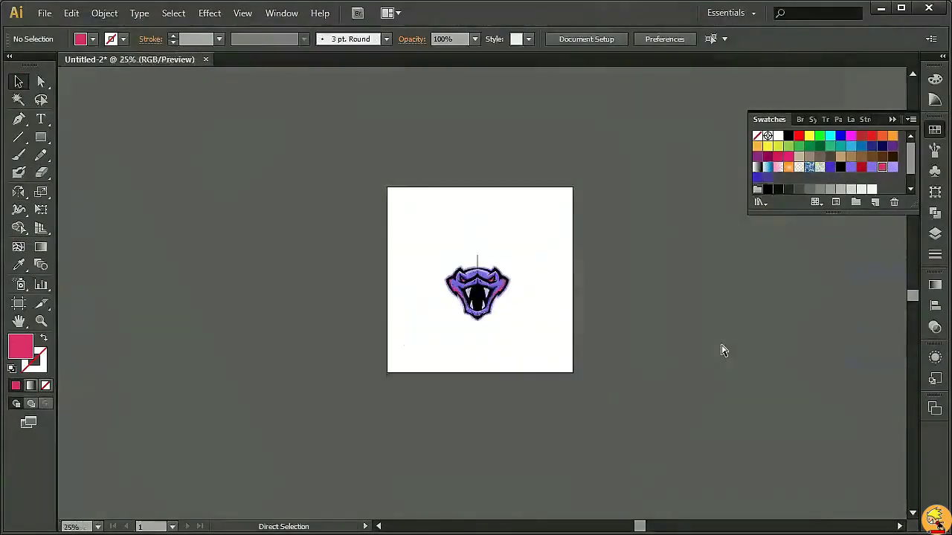
key("ctrl+1")
key("ctrl+plus")
Step: Pen-draw the left half of the curved jaw accent, from the chin centre line up toward the cheek
scroll(718, 344, "down", 3)
key("p")
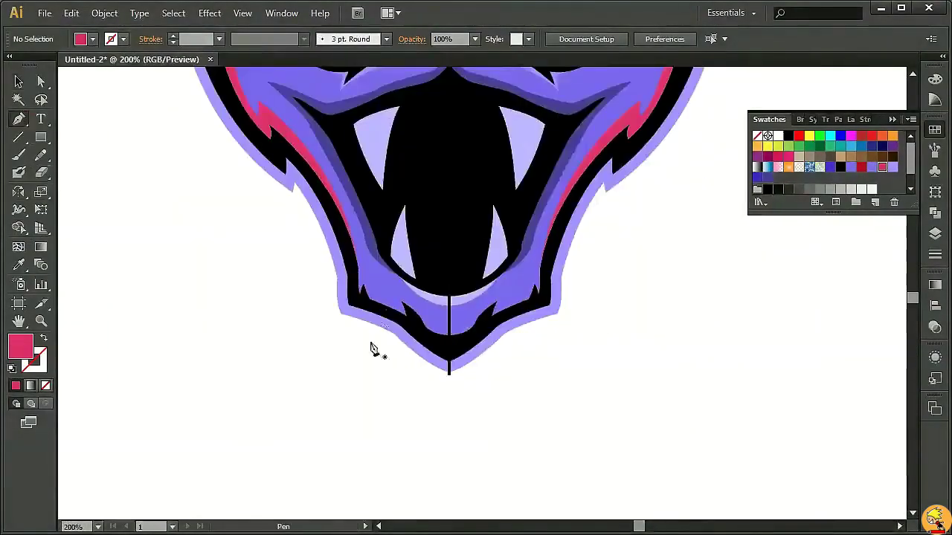
key("ctrl+plus")
left_click(414, 343)
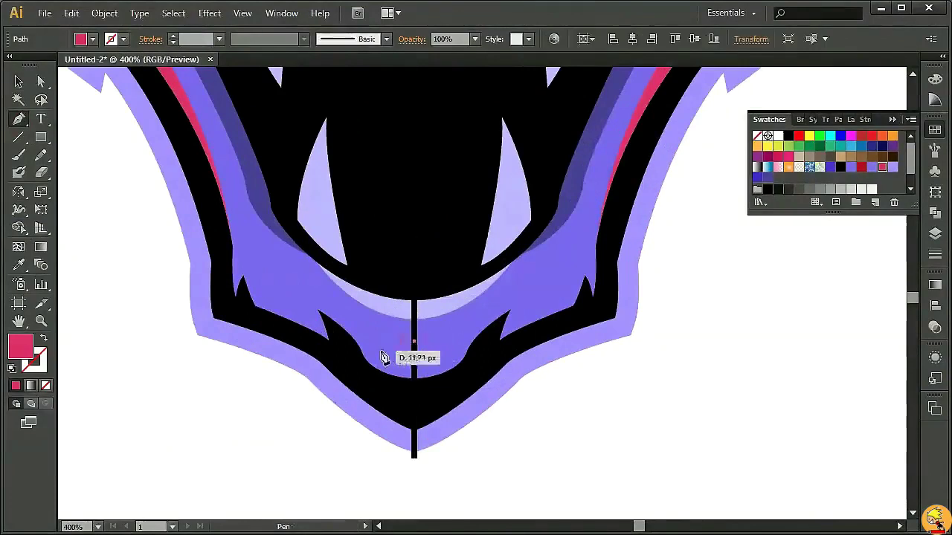
left_click(372, 349)
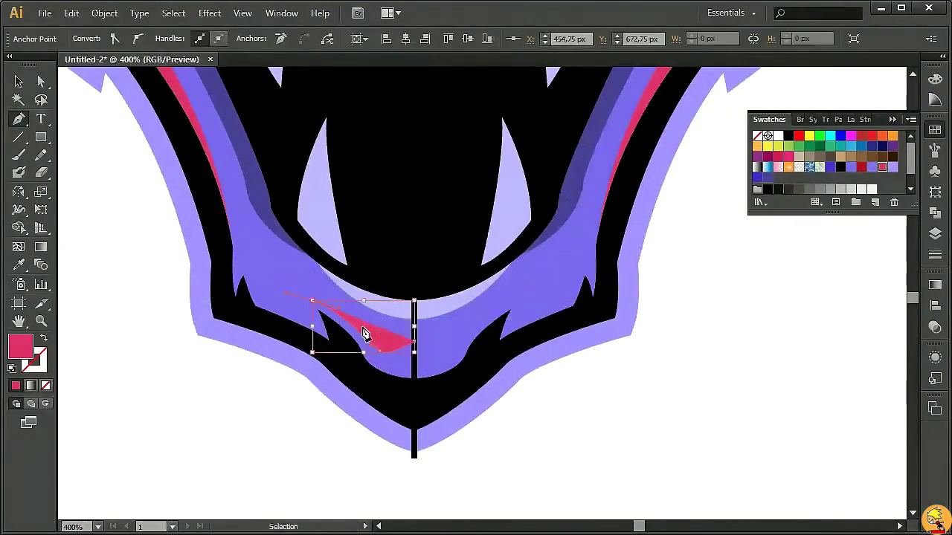
left_click_drag(302, 301, 315, 319)
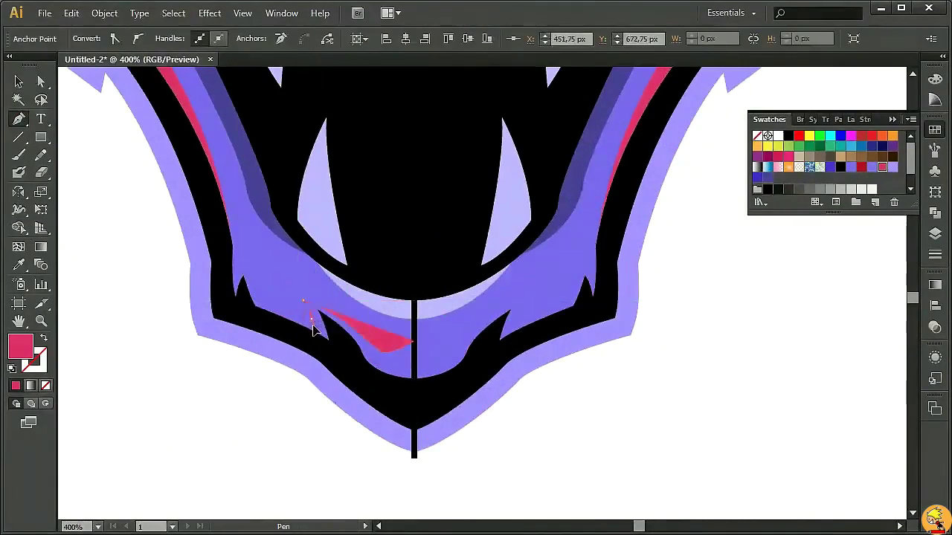
left_click_drag(261, 300, 251, 260)
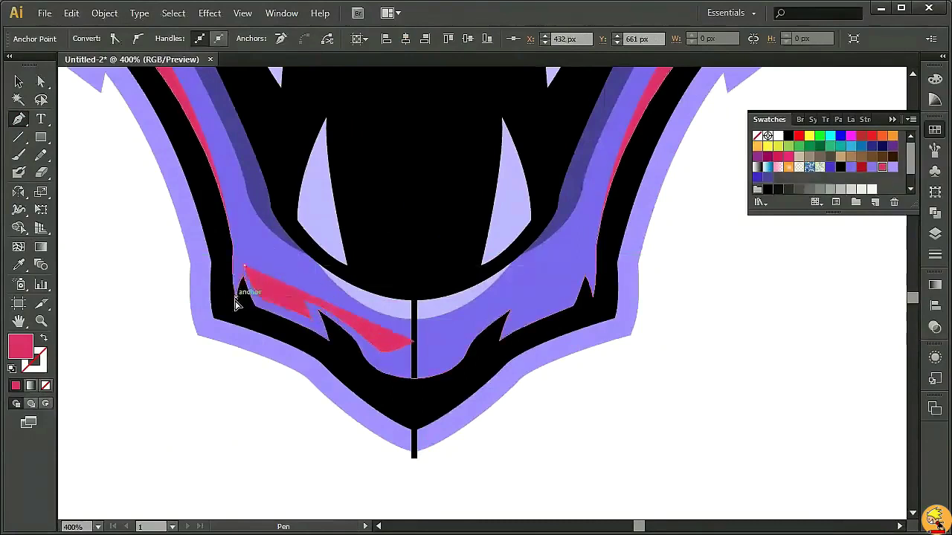
left_click_drag(235, 312, 248, 393)
left_click(414, 442)
Step: Reflect a mirrored copy of the jaw accent across the vertical centre line onto the right side
left_click(414, 342)
left_click(96, 320, "ctrl")
left_click(335, 410)
key("o")
left_click(414, 327, "alt")
left_click(42, 234)
Step: Intersect both accent halves with the head and send the accent behind the purple shapes
left_click(19, 82)
left_click(267, 331, "shift")
key("ctrl+a")
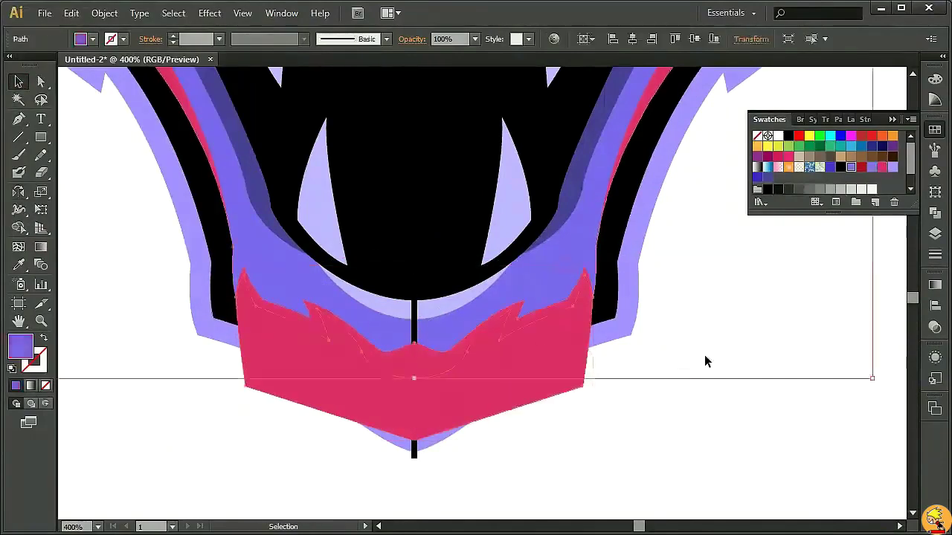
left_click(838, 119)
left_click(816, 153)
left_click(786, 327)
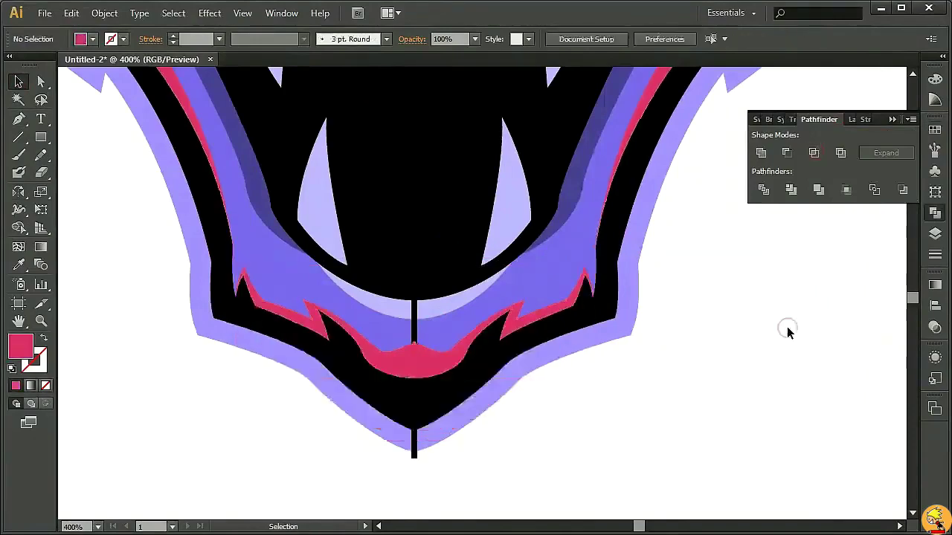
Step: Check the whole head, then zoom in on the right eye and start a curved brow spike
key("ctrl+0")
key("ctrl+minus")
key("ctrl+minus")
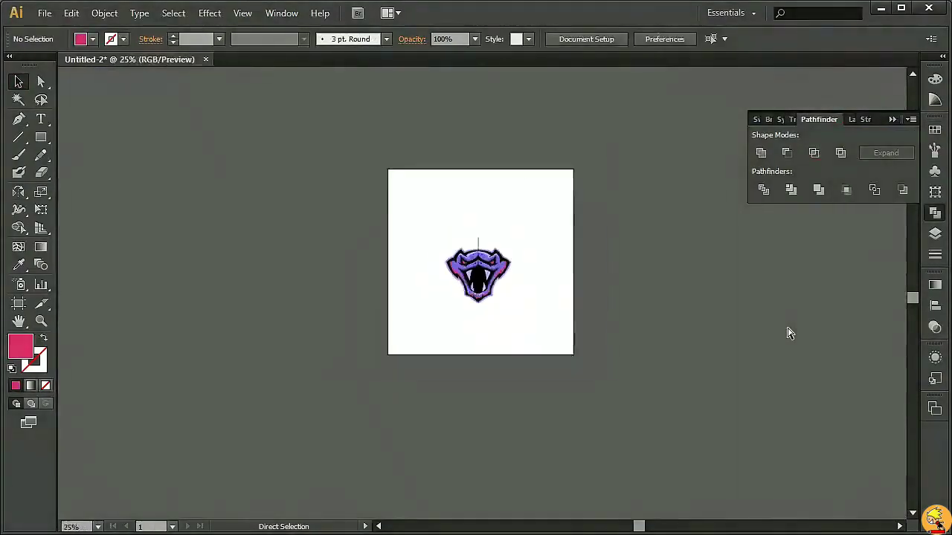
key("ctrl+plus")
key("ctrl+plus")
key("ctrl+plus")
key("ctrl+plus")
key("ctrl+plus")
key("ctrl+plus")
scroll(786, 334, "up", 3)
scroll(782, 350, "up", 2)
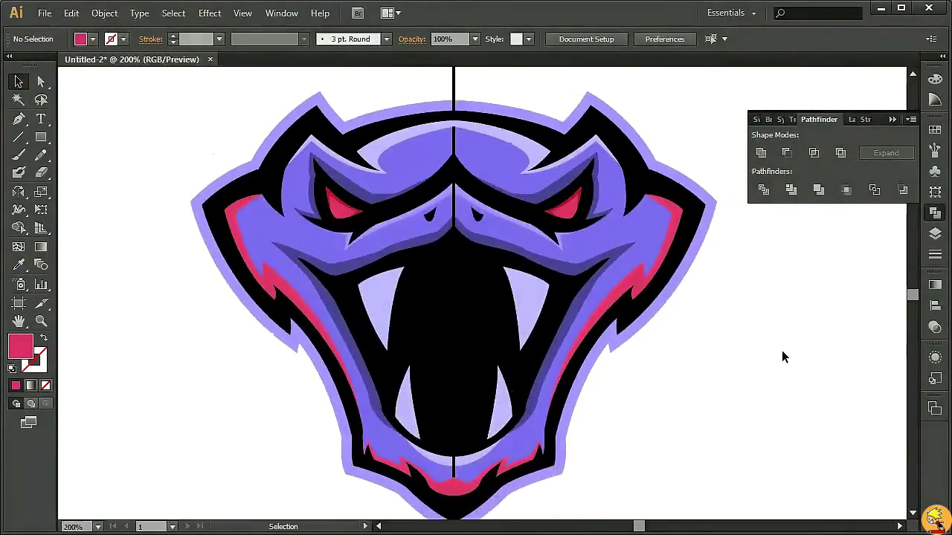
left_click(42, 321)
scroll(606, 262, "up", 1)
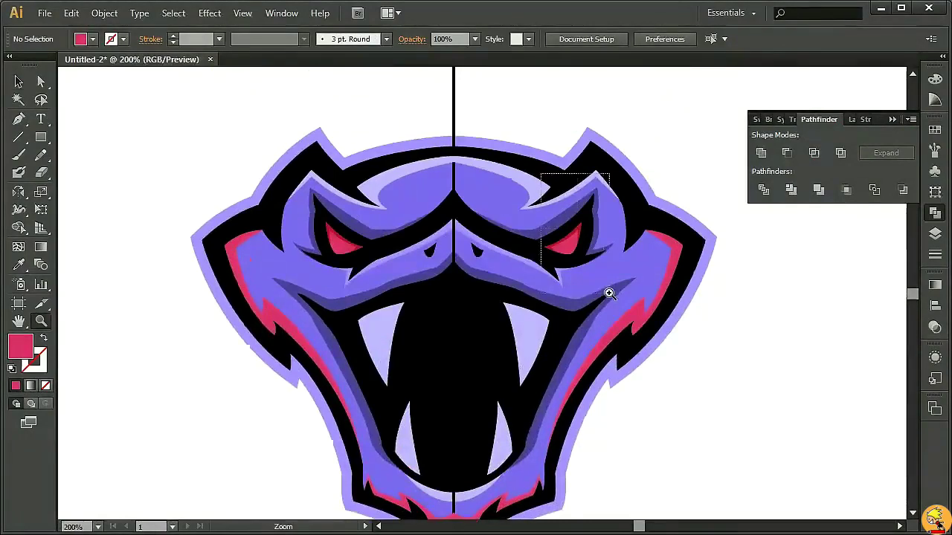
left_click(609, 293)
key("p")
left_click_drag(430, 281, 421, 199)
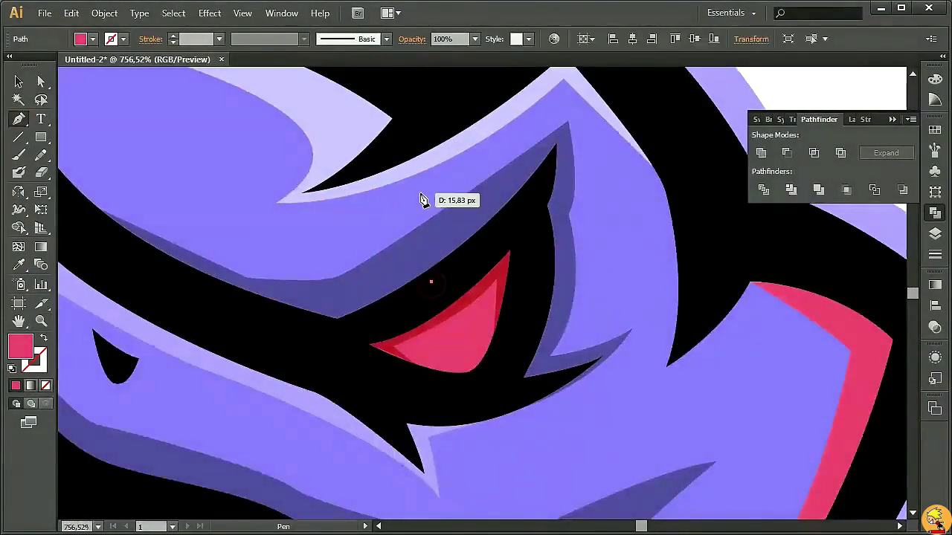
Step: Finish the upper brow spike above the right eye and fill it black
left_click(421, 196)
left_click_drag(458, 261, 463, 302)
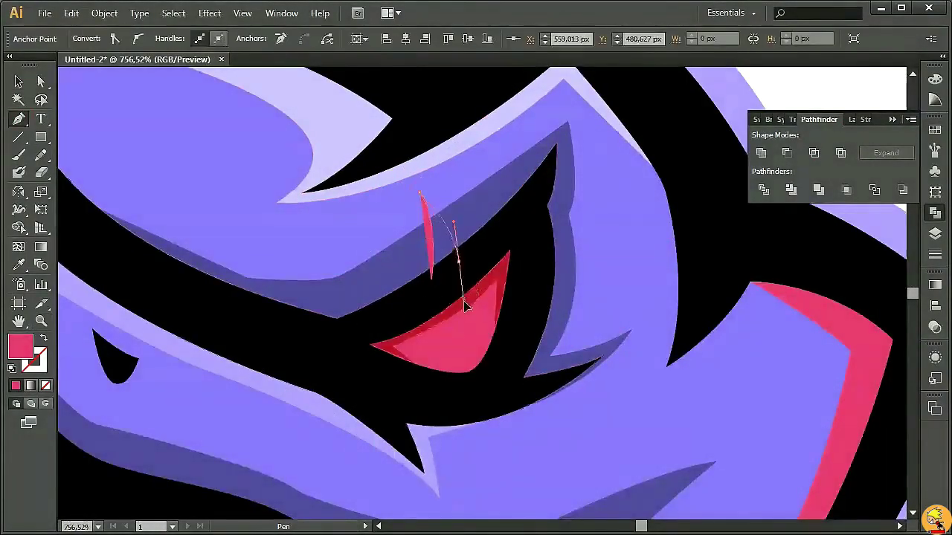
left_click(20, 84)
left_click(934, 130)
left_click(788, 136)
left_click(829, 88)
left_click(20, 120)
Step: Draw a lower spike below the eye and Unite both spikes with the black eye outline
scroll(557, 251, "down", 3)
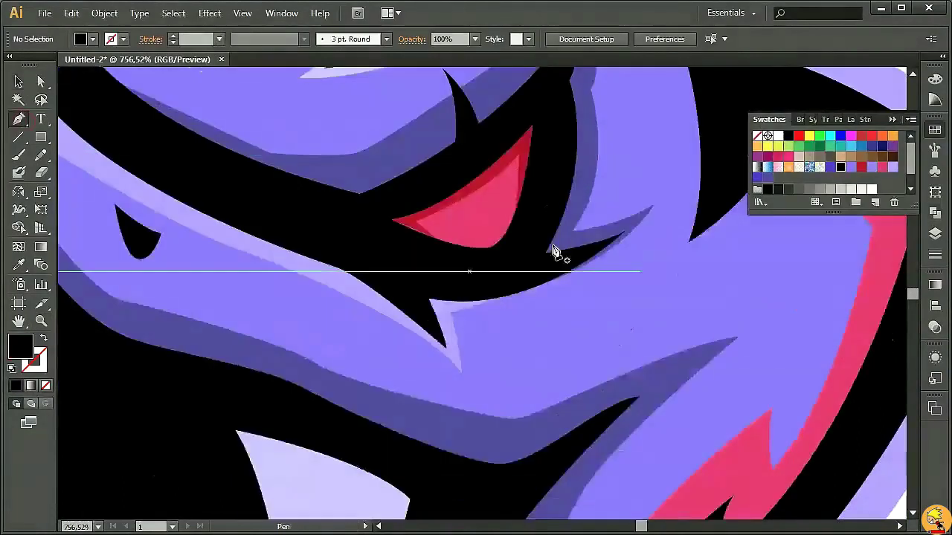
left_click(494, 294)
left_click(535, 335)
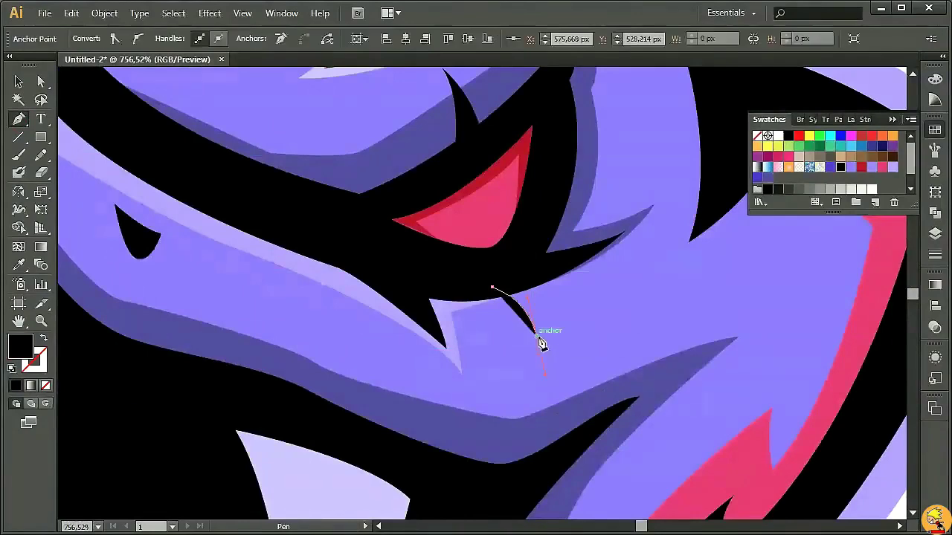
left_click(509, 253)
key("v")
left_click_drag(505, 286, 436, 392)
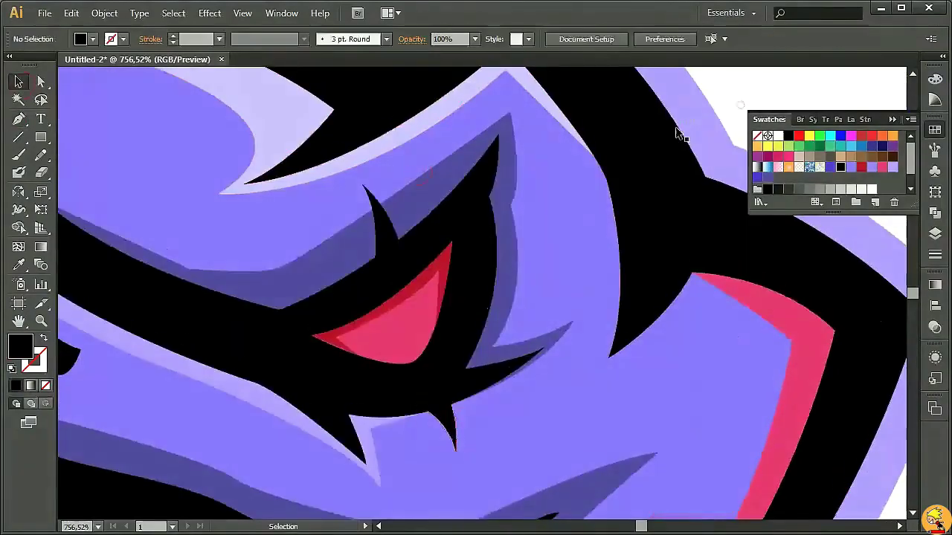
left_click(452, 420, "shift")
left_click(838, 120)
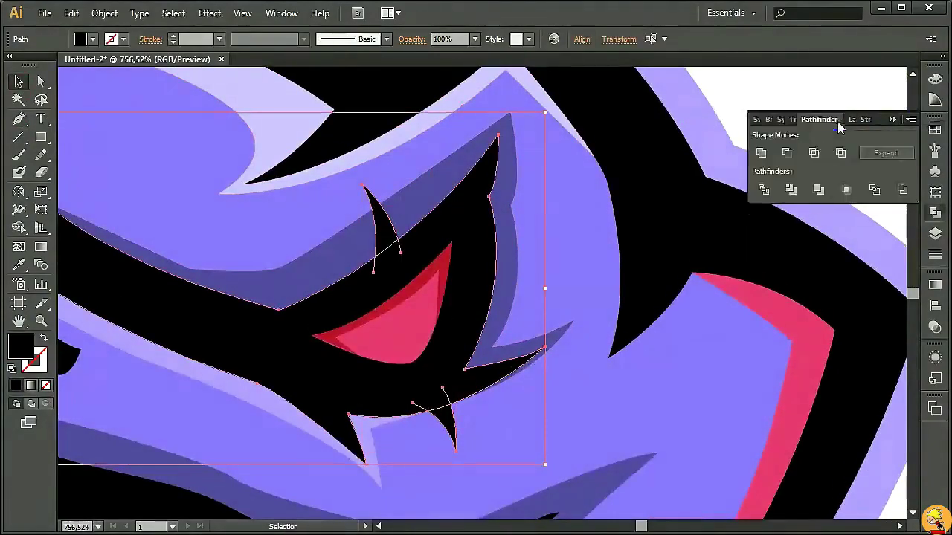
left_click(794, 153)
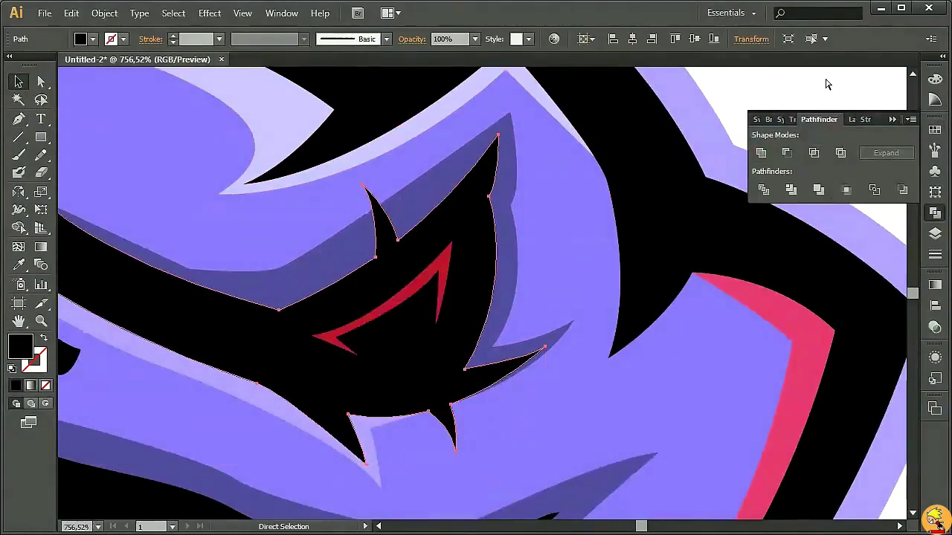
left_click(826, 84)
Step: Zoom out to inspect the merged eye outline, then zoom back in on the right eye
key("ctrl+minus")
key("ctrl+minus")
key("ctrl+minus")
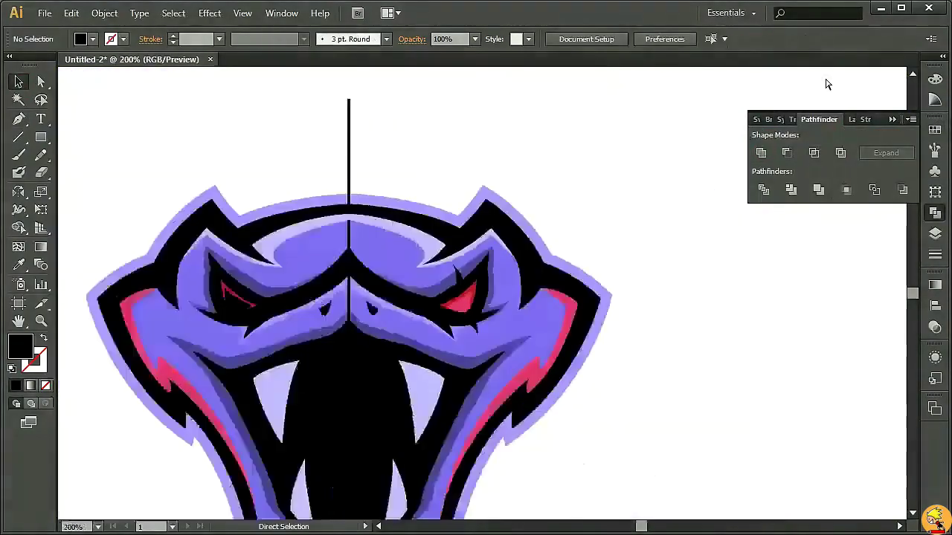
key("ctrl+minus")
key("ctrl+minus")
left_click(468, 296)
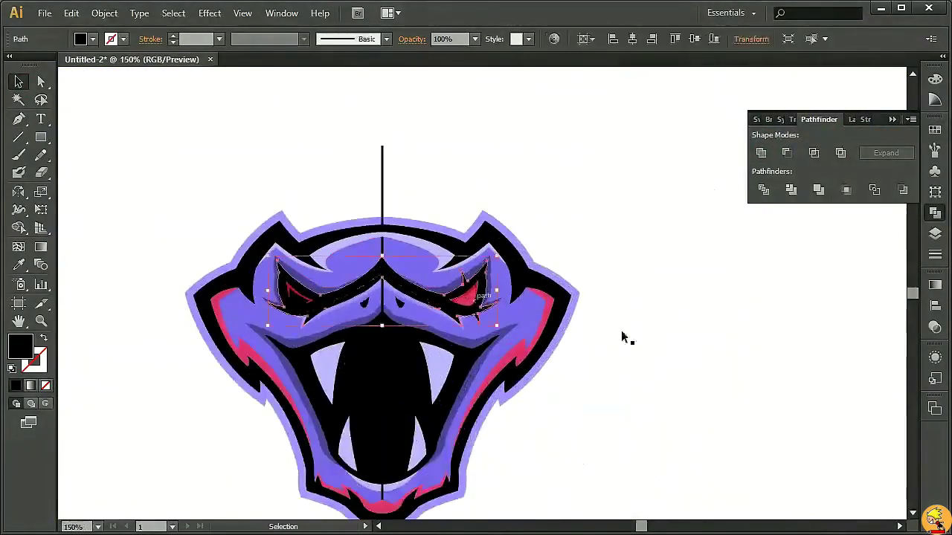
left_click(692, 347)
scroll(693, 347, "down", 1)
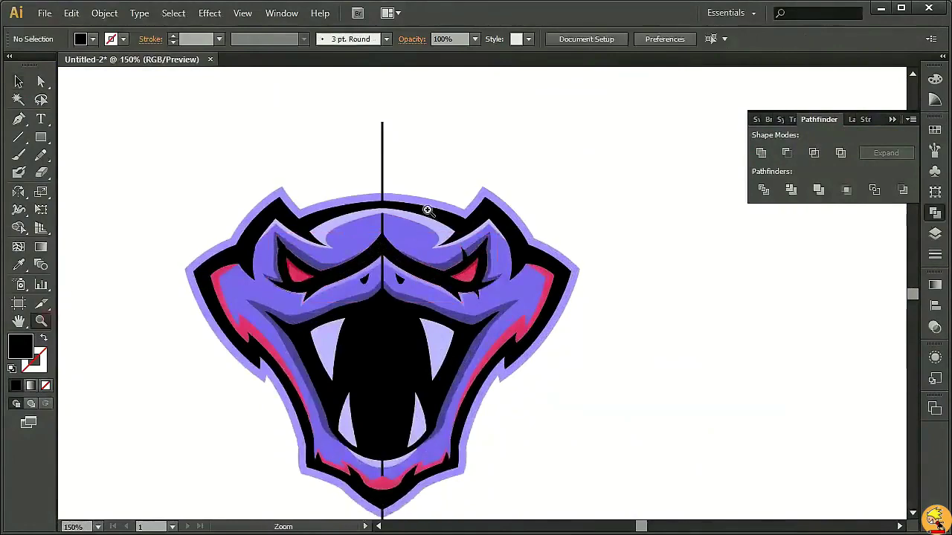
left_click(427, 210)
Step: Cut a small notch out of the black outline at the upper spike's base
key("p")
mouse_move(420, 206)
left_mouse_down()
mouse_move(409, 240)
mouse_move(436, 156)
left_mouse_up()
key("v")
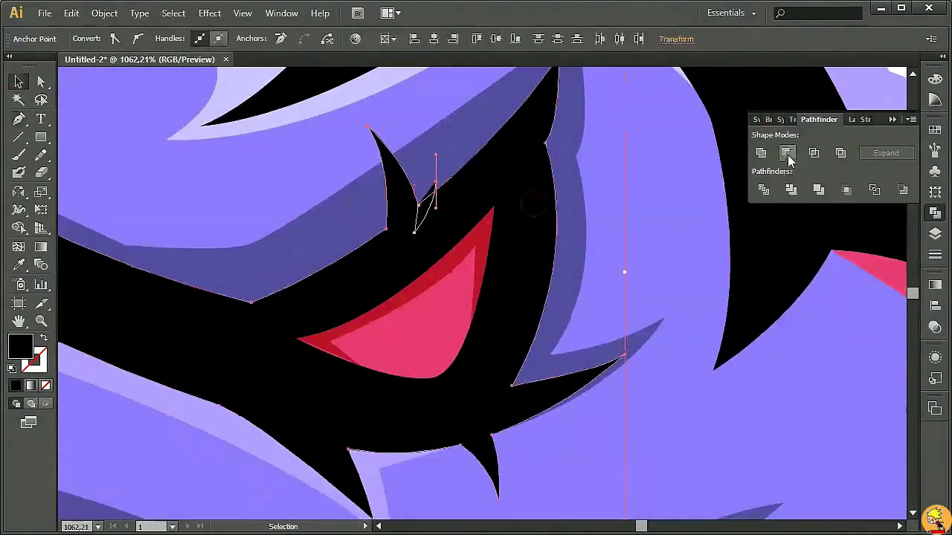
left_click(786, 153)
scroll(751, 79, "right", 2)
key("ctrl+shift+a")
Step: Draw a small curved notch shape at the lower spike's base
key("p")
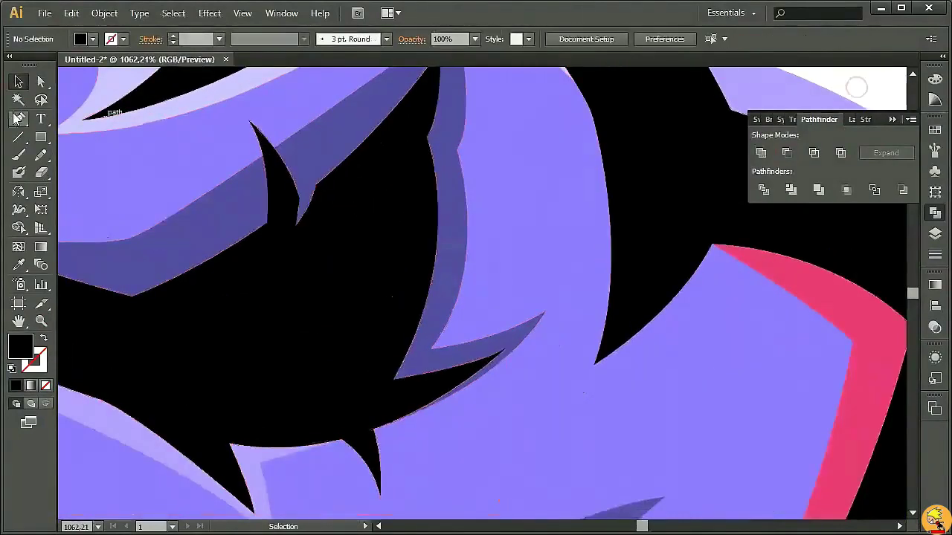
left_click(342, 438)
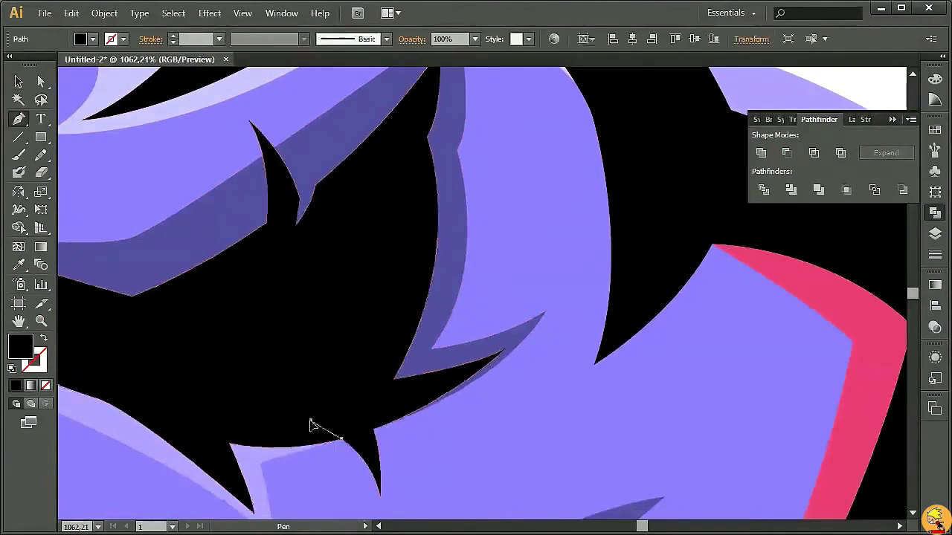
left_click(311, 422)
left_click_drag(331, 440, 332, 480)
Step: Send the black outline backward so the red eye shows through
key("v")
left_click(733, 159)
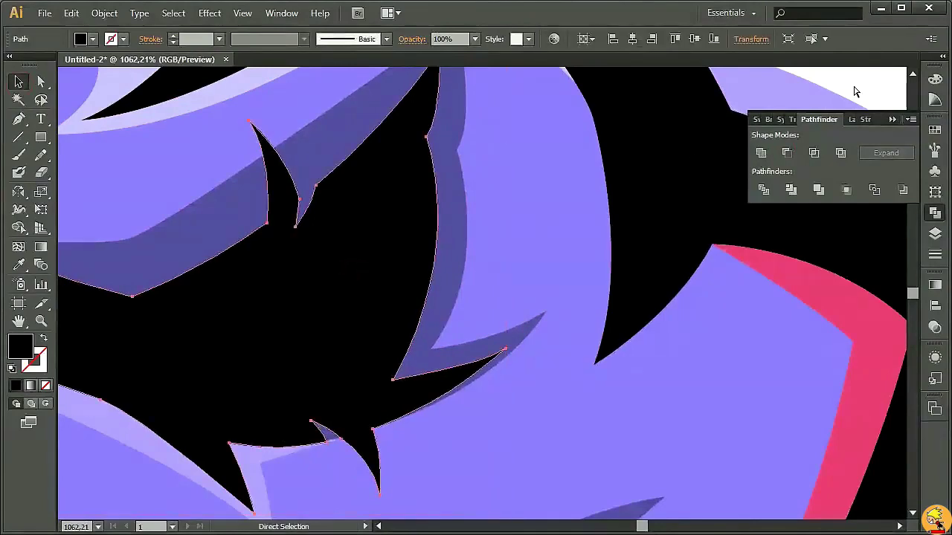
key("ctrl+bracketleft")
left_click(854, 90)
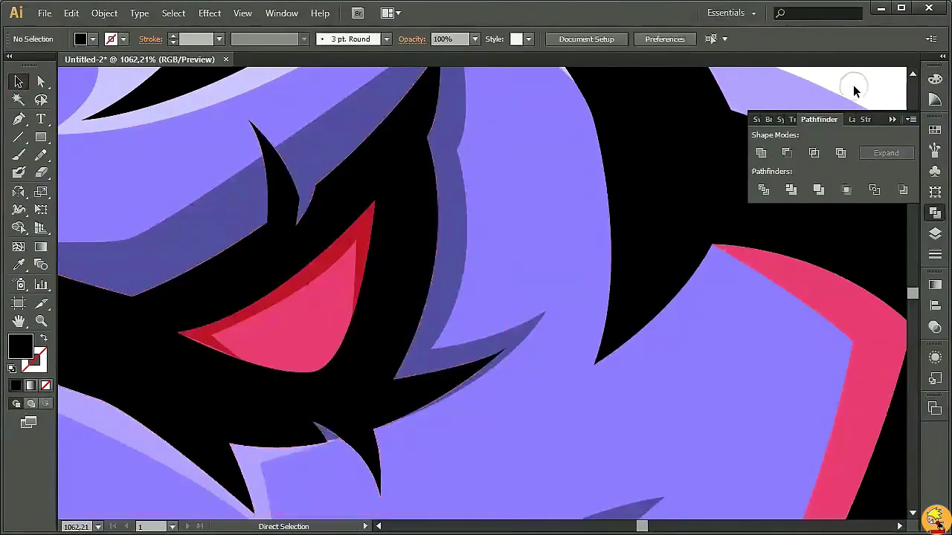
key("ctrl+minus")
key("ctrl+minus")
key("ctrl+minus")
key("ctrl+minus")
key("ctrl+minus")
key("ctrl+plus")
key("ctrl+plus")
key("ctrl+plus")
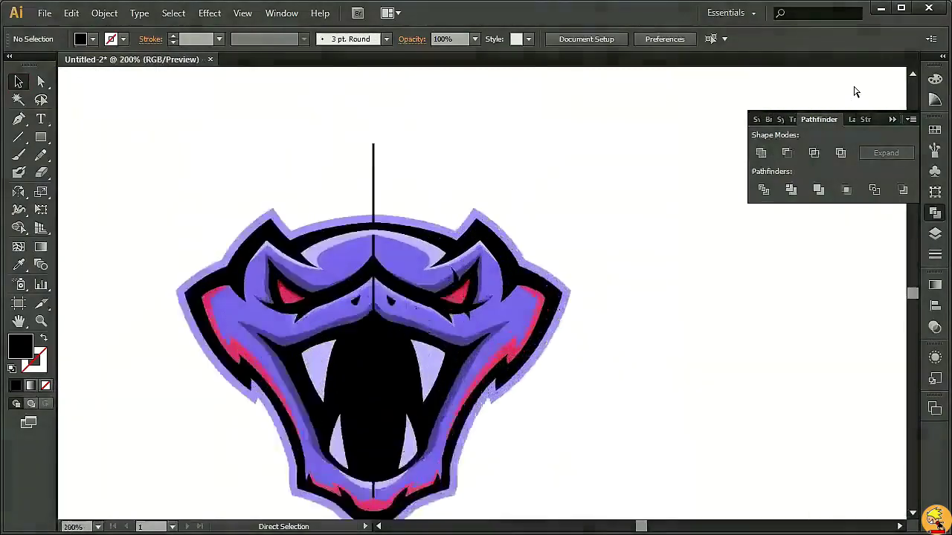
Step: Pen-draw a thin sliver along the black brow spike beside the eye
key("ctrl+plus")
key("ctrl+plus")
key("ctrl+plus")
left_click_drag(480, 297, 570, 149)
key("p")
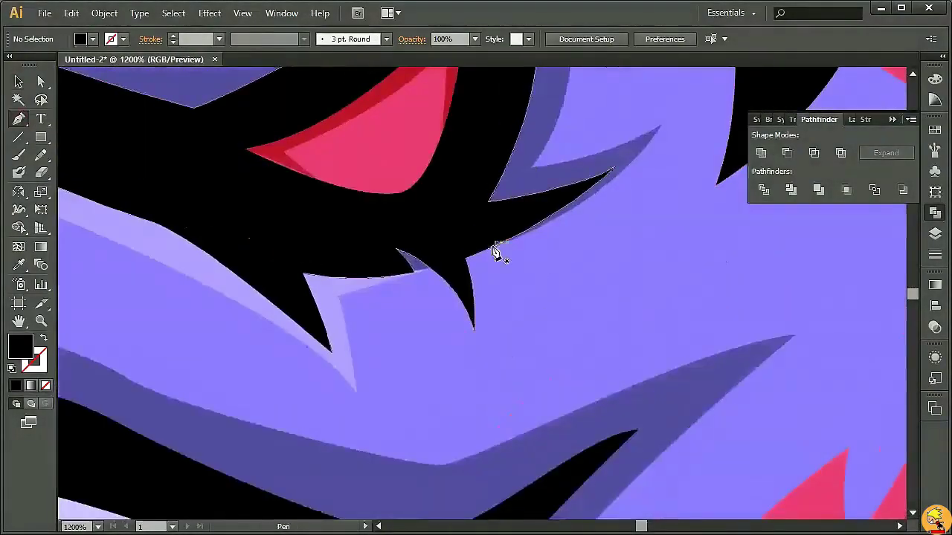
left_click(480, 242)
left_click(483, 352)
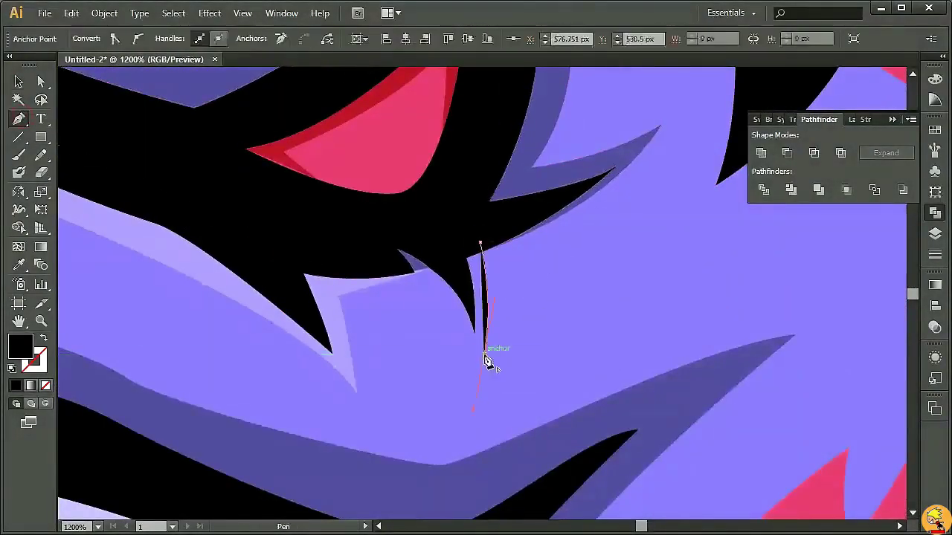
left_click_drag(410, 272, 342, 245)
Step: Give the sliver the dark purple fill, Unite it with the shading shape, and send it backward
left_click(18, 264)
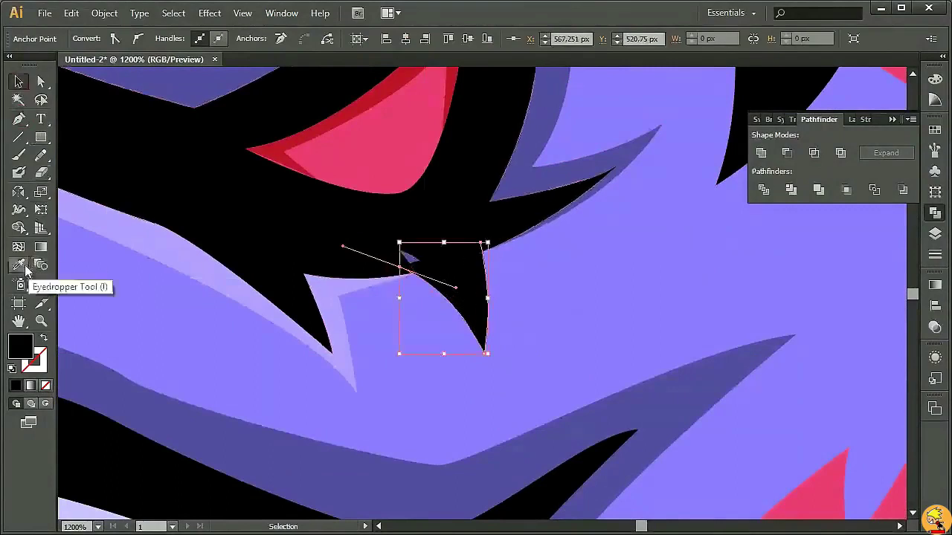
left_click(569, 163)
key("v")
left_click(628, 162, "shift")
left_click(760, 153)
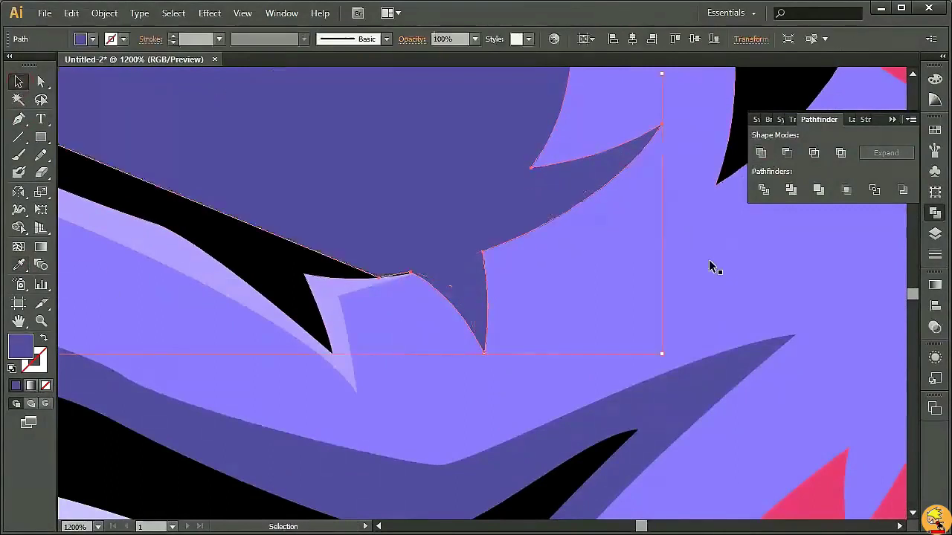
key("ctrl+bracketleft")
key("ctrl+bracketleft")
key("ctrl+bracketleft")
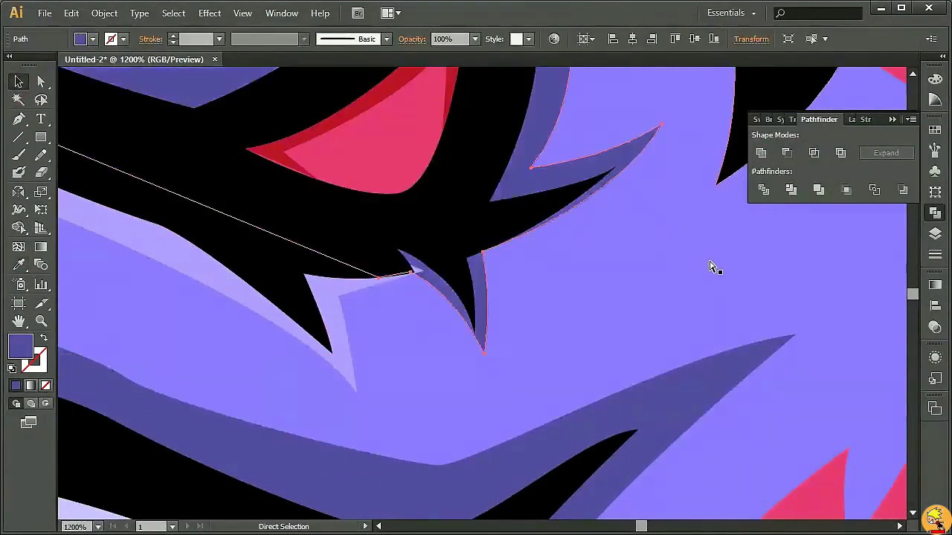
Step: Zoom out to review the finished snake head on the full artboard
key("ctrl+minus")
key("ctrl+minus")
key("ctrl+minus")
key("ctrl+minus")
key("ctrl+minus")
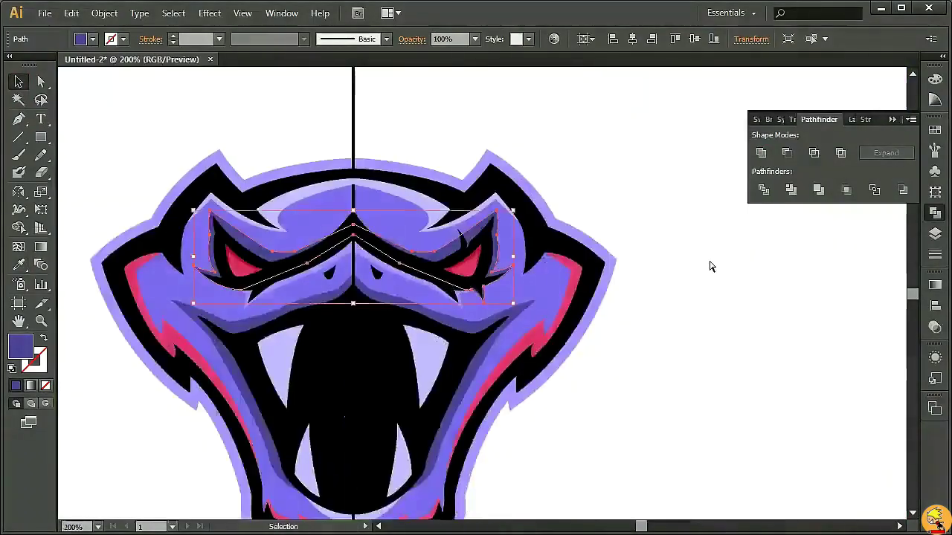
left_click(732, 277)
key("ctrl+minus")
key("ctrl+minus")
key("ctrl+minus")
key("ctrl+minus")
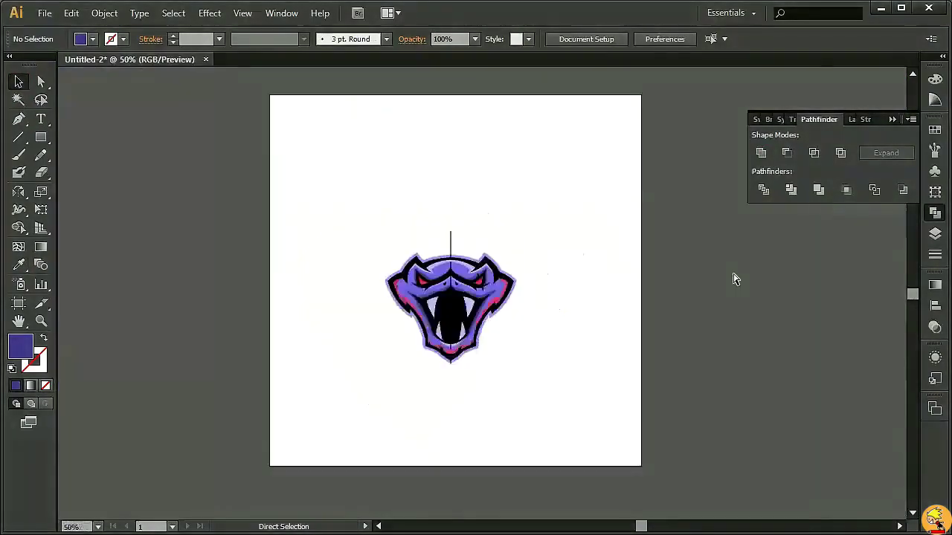
key("ctrl+1")
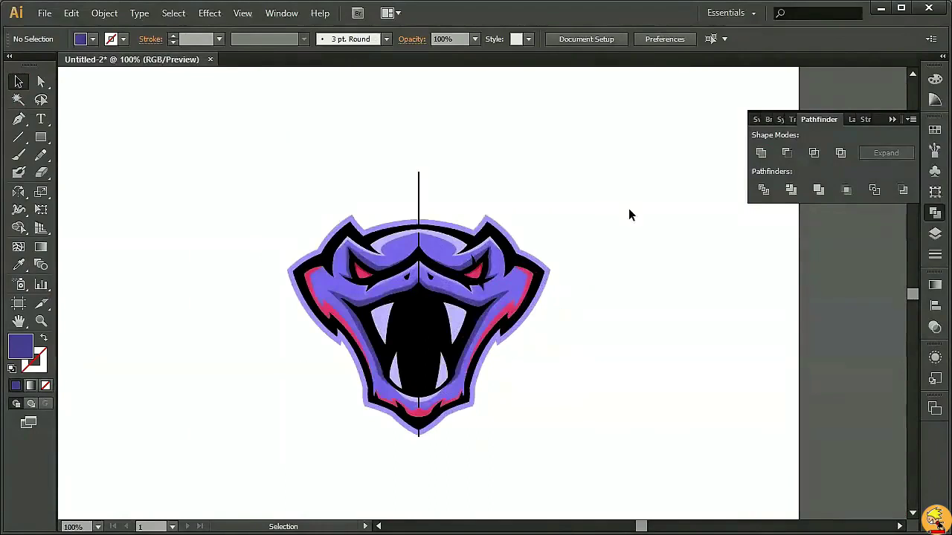
left_click(41, 320)
scroll(291, 299, "down", 1)
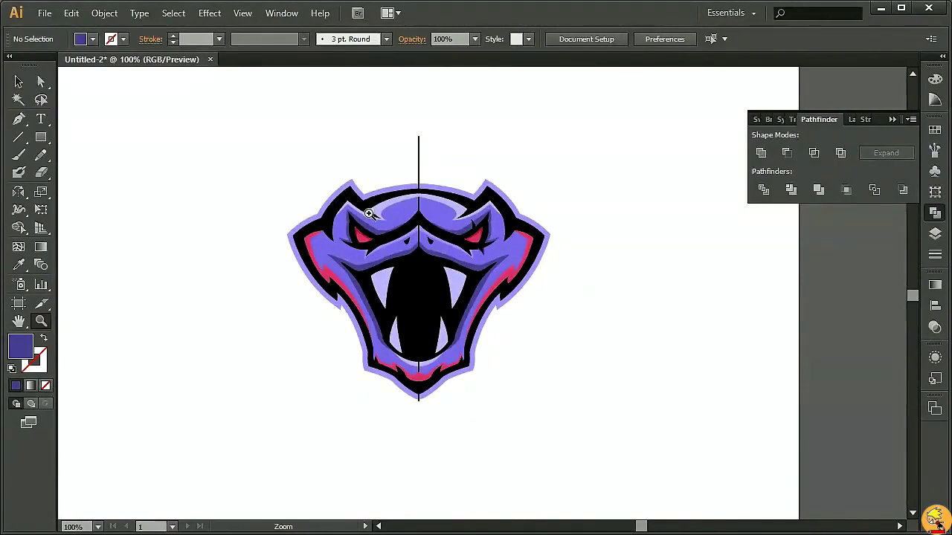
Step: Draw a shape over the left fang and Intersect it with the light fang
left_click_drag(375, 241, 404, 266)
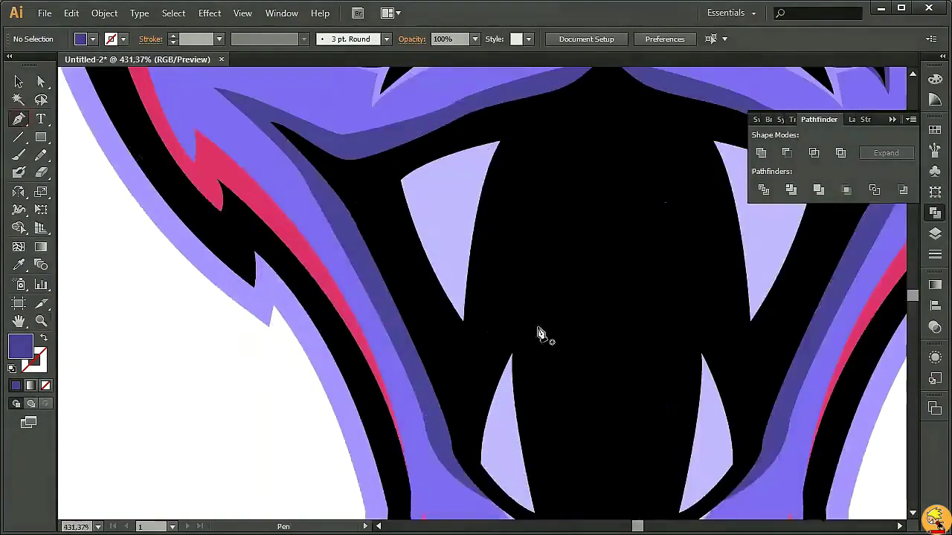
left_click(463, 321)
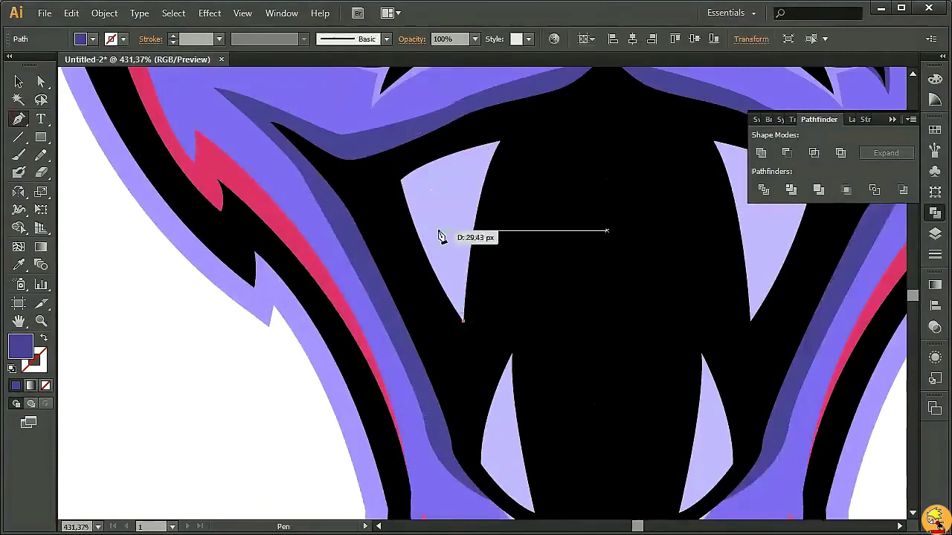
left_click(403, 182)
left_click(451, 348)
key("v")
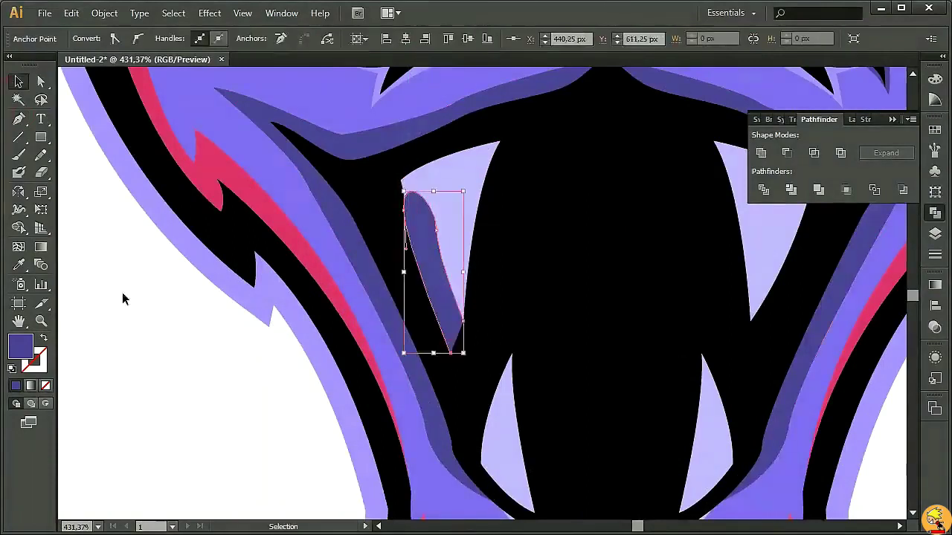
left_click(469, 227)
left_click(439, 312, "shift")
left_click(814, 153)
Step: Fill the fang shape with the sampled pink accent colour and check the whole head
key("i")
left_click(256, 178)
key("ctrl+minus")
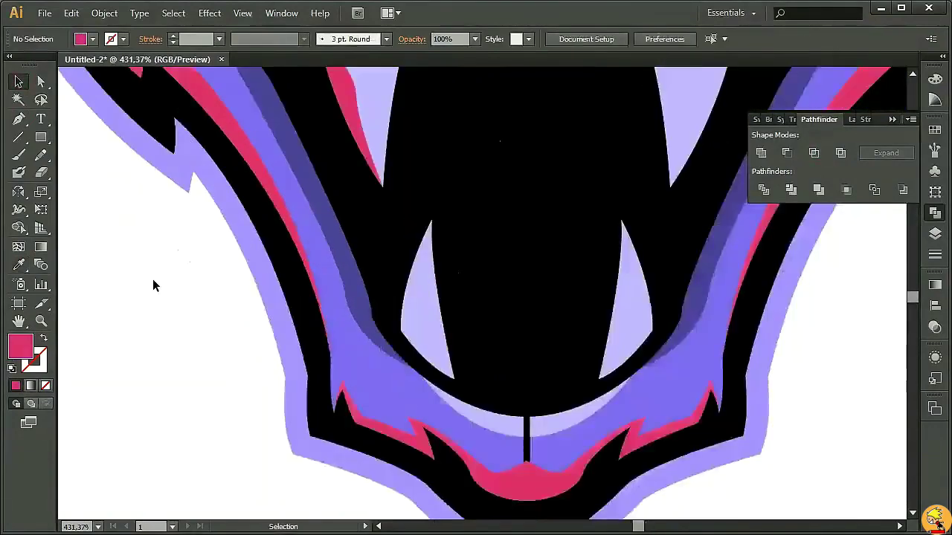
key("ctrl+minus")
key("ctrl+minus")
key("ctrl+minus")
key("ctrl+plus")
key("ctrl+plus")
key("ctrl+plus")
key("v")
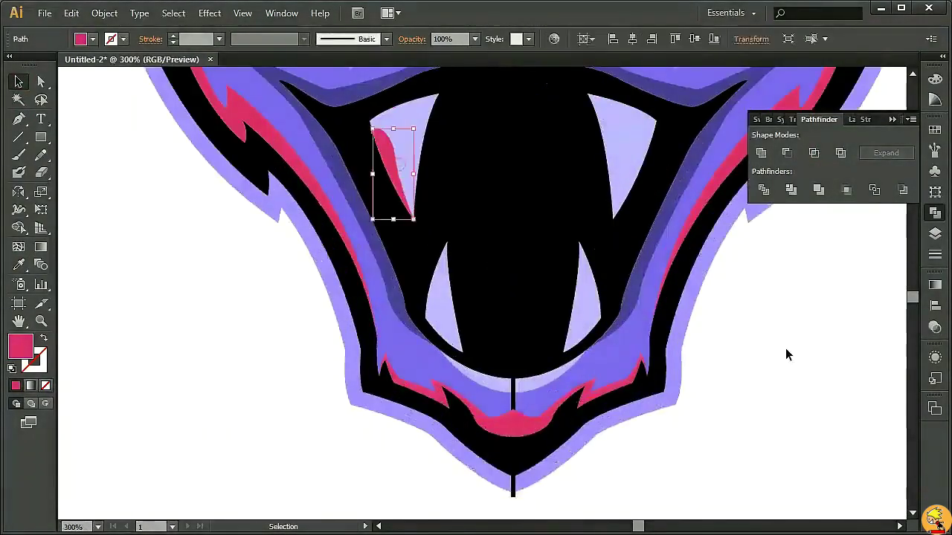
Step: Pen-draw a curved two-peaked sliver along the upper-left fang
left_click(17, 124)
left_click(413, 250)
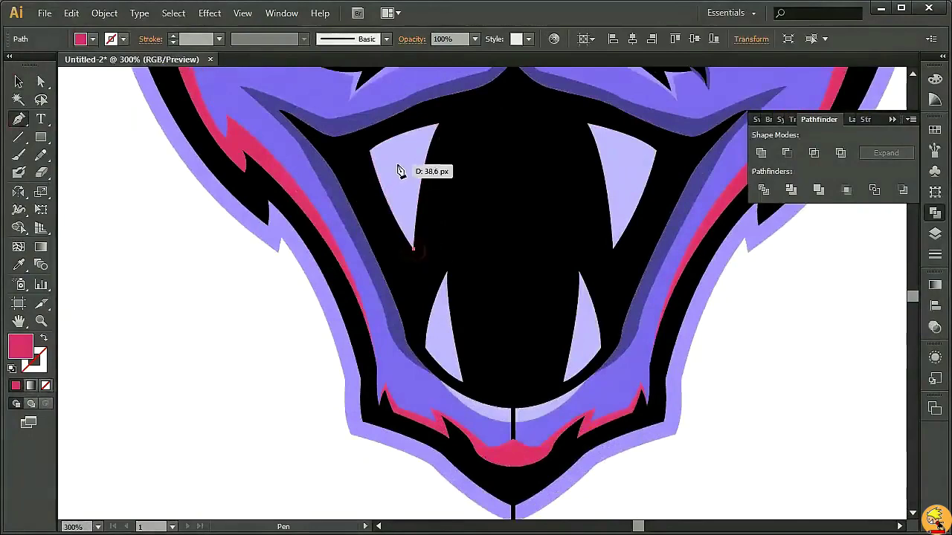
scroll(399, 167, "up", 2)
left_click_drag(402, 203, 403, 153)
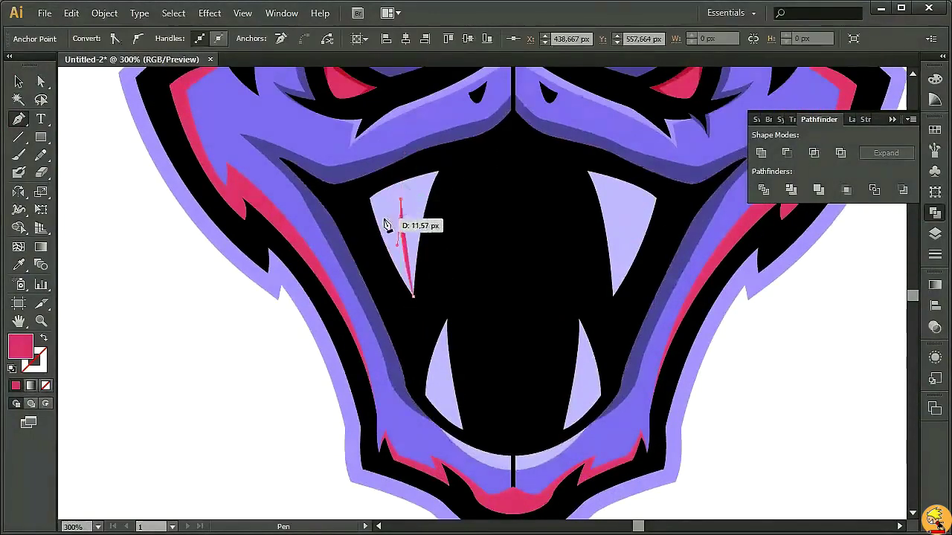
left_click_drag(388, 214, 394, 250)
left_click_drag(378, 202, 386, 270)
Step: Intersect the sliver with the upper-left fang and make the highlight white
key("v")
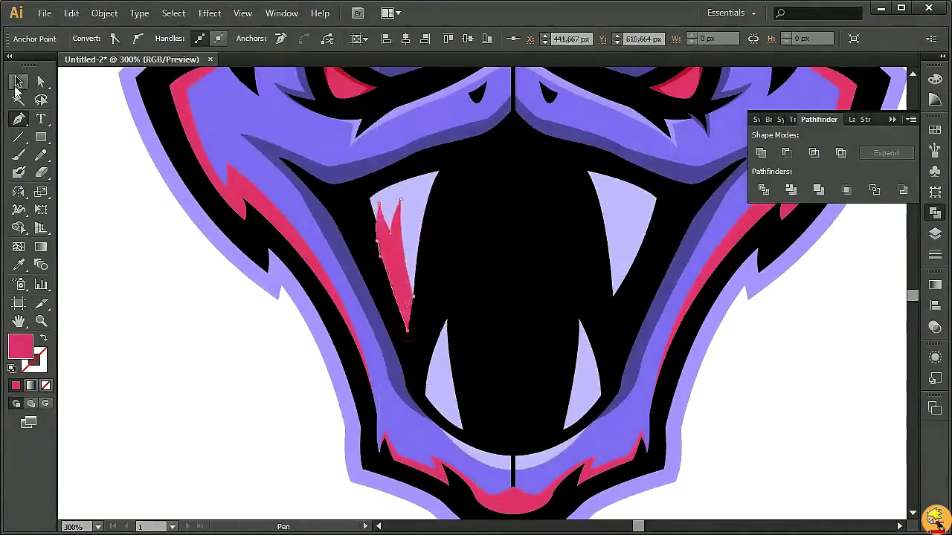
left_click(431, 213)
left_click(388, 238, "shift")
left_click(813, 152)
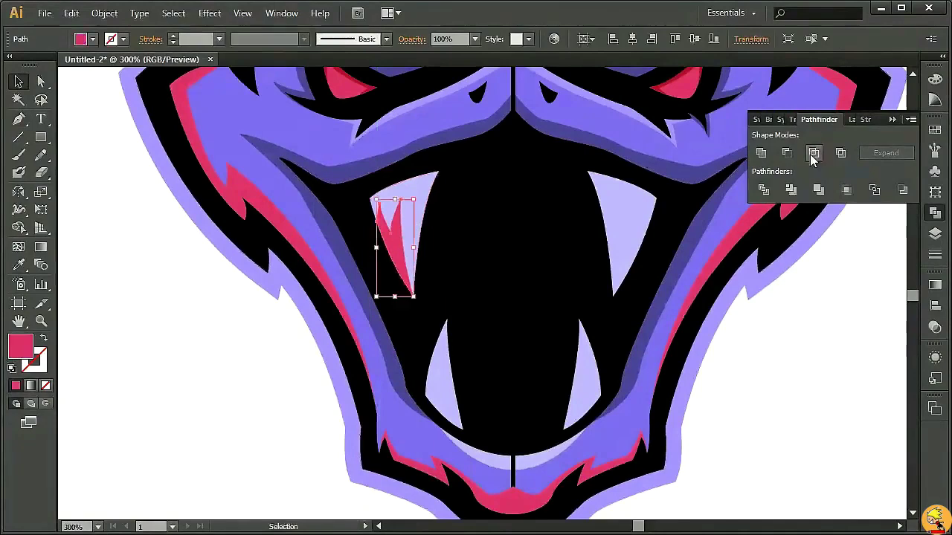
left_click(757, 119)
left_click(777, 135)
left_click(791, 371)
scroll(792, 372, "up", 2)
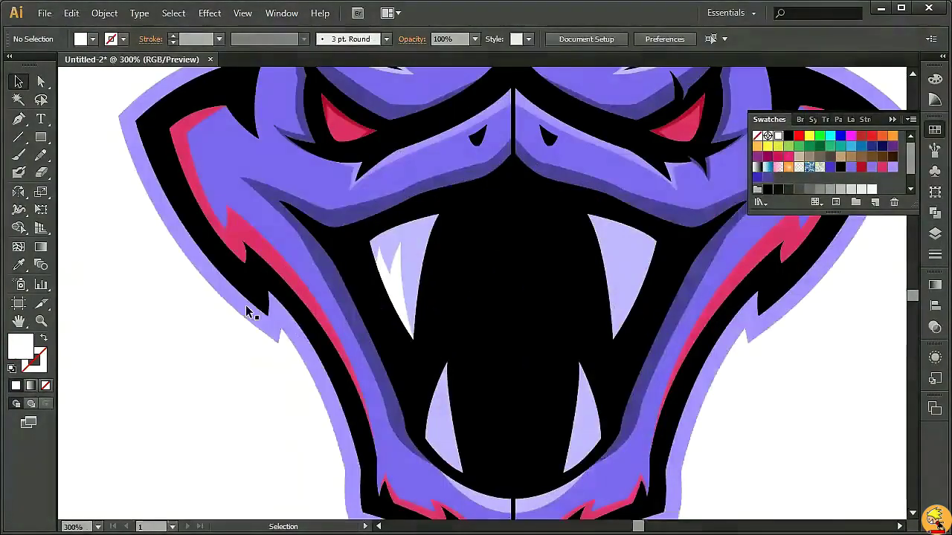
Step: Draw a white sliver along the lower-left fang and Intersect it with that fang
key("p")
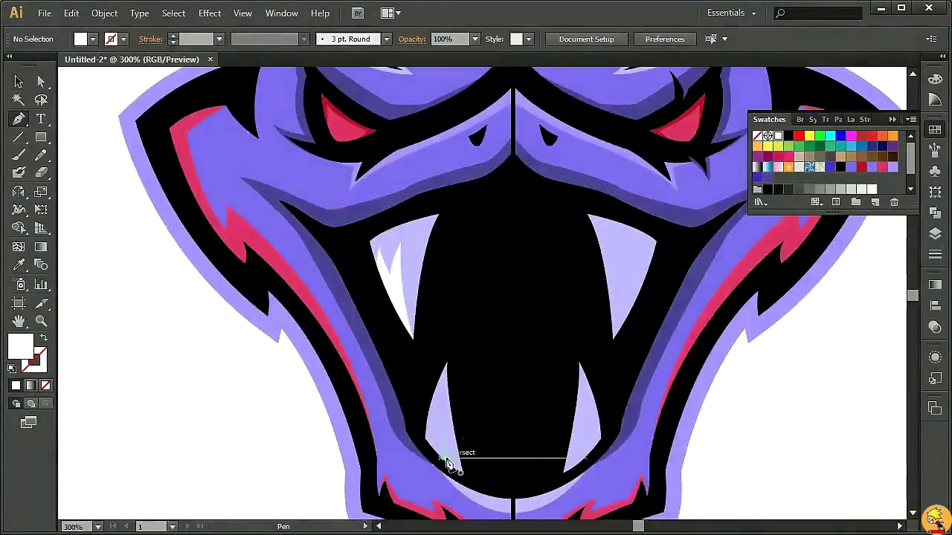
left_click(446, 363)
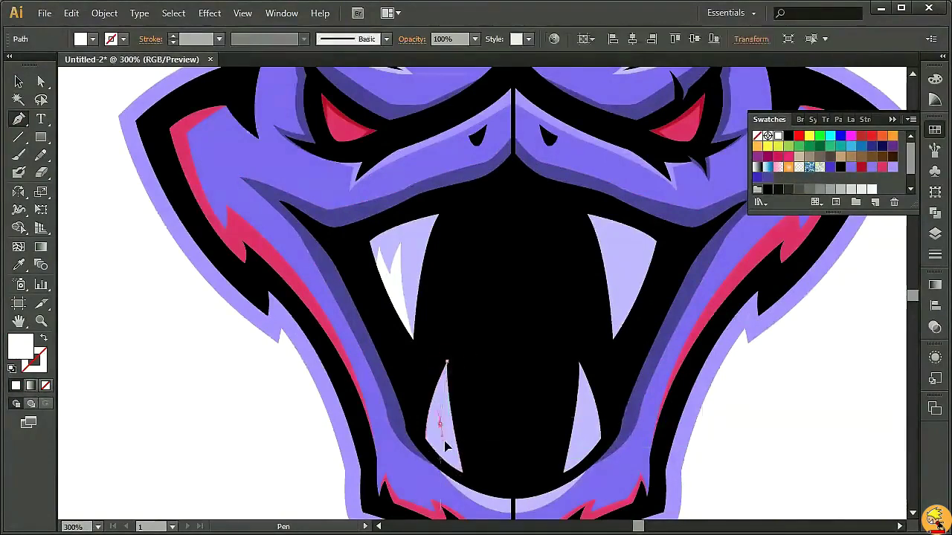
left_click_drag(439, 431, 434, 409)
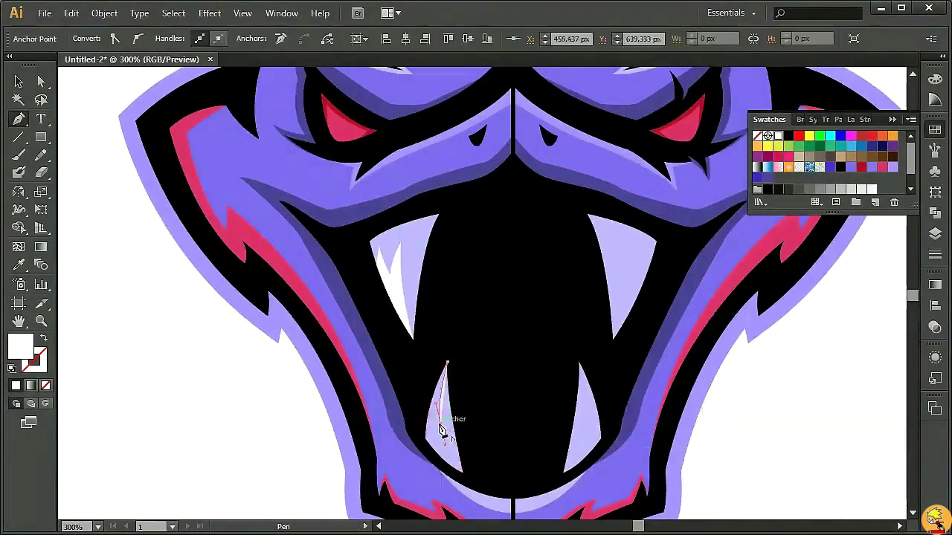
left_click(446, 362)
key("v")
left_click(290, 442)
left_click(460, 464)
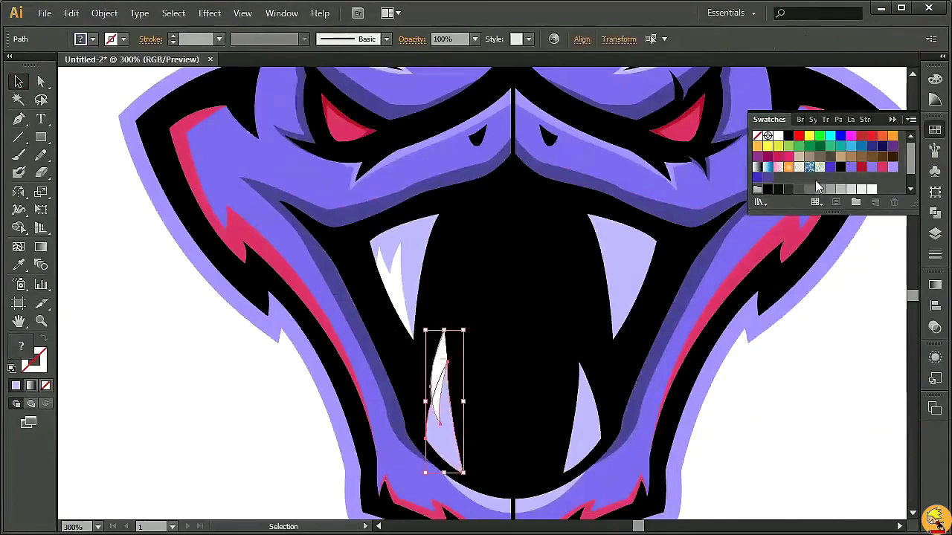
left_click(838, 119)
left_click(813, 153)
left_click(803, 378)
Step: Reflect-copy both left fang highlights across the centre line onto the right fangs
left_click(394, 290)
left_click(455, 411, "shift")
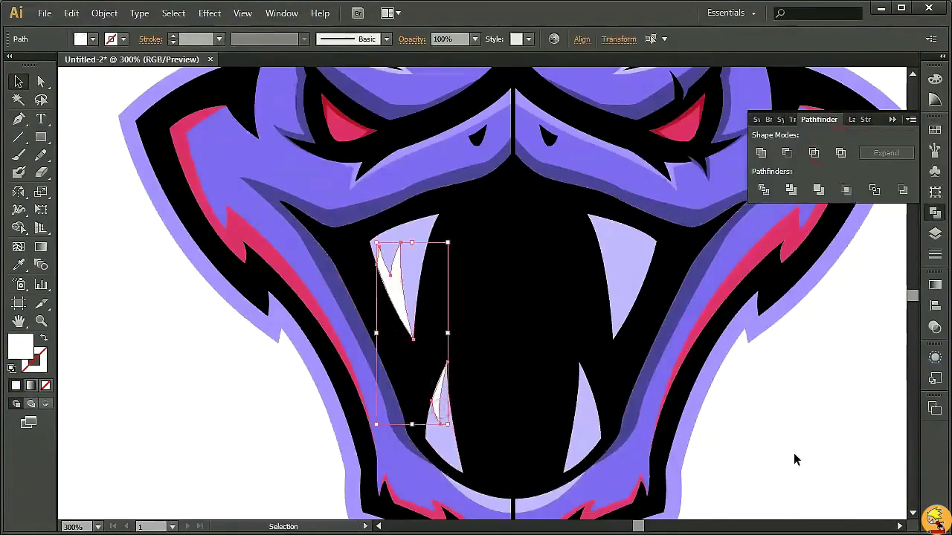
left_click(515, 121, "alt")
left_click(53, 233)
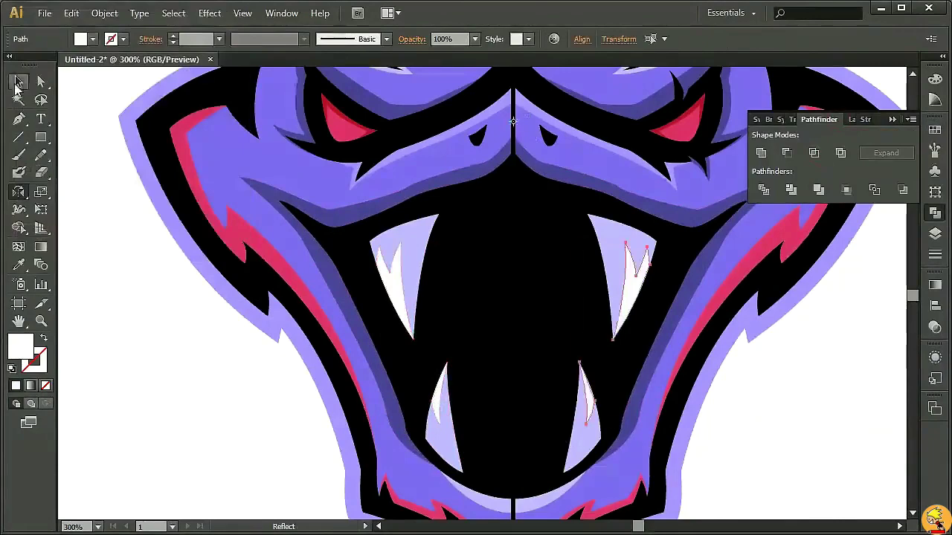
key("v")
left_click(141, 287)
key("ctrl+minus")
key("ctrl+minus")
key("ctrl+minus")
key("ctrl+minus")
key("ctrl+minus")
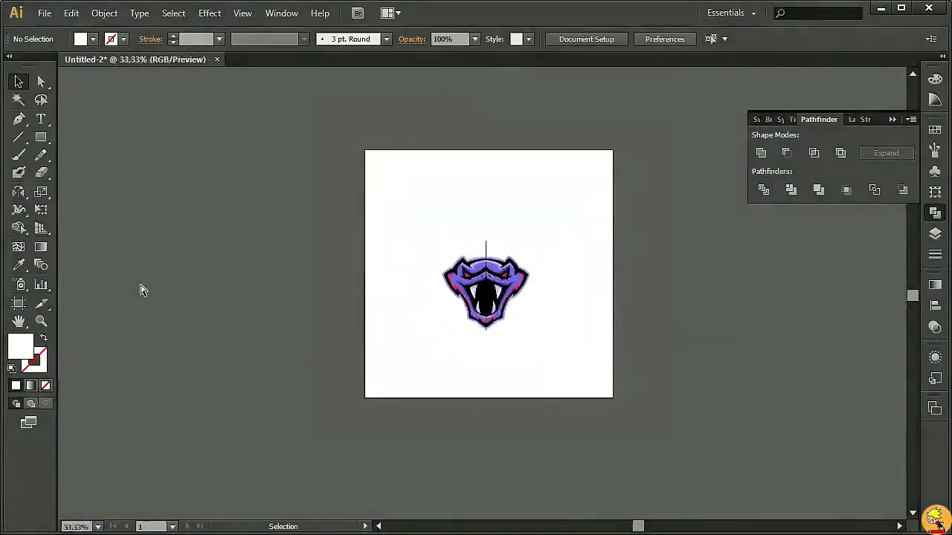
Step: Delete the vertical centre line from the snake head, then marquee-select all the finished artwork
key("ctrl+plus")
key("ctrl+plus")
key("ctrl+plus")
key("ctrl+plus")
scroll(221, 230, "up", 1)
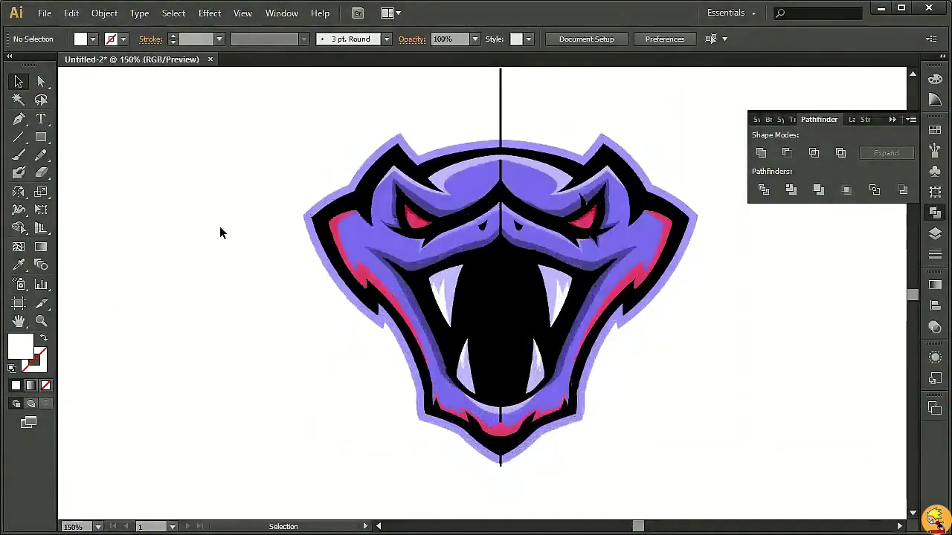
scroll(236, 230, "up", 2)
scroll(758, 368, "down", 1)
scroll(757, 368, "up", 2)
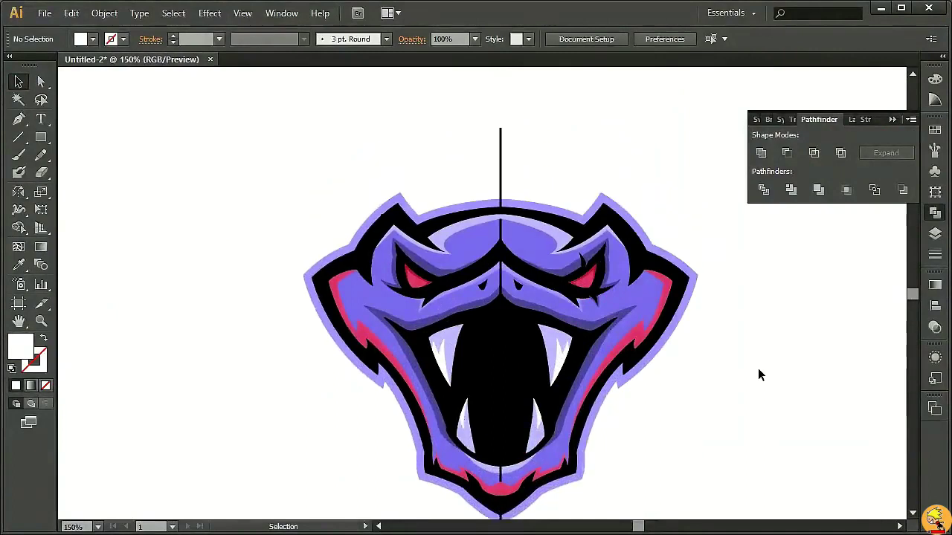
scroll(766, 375, "down", 1)
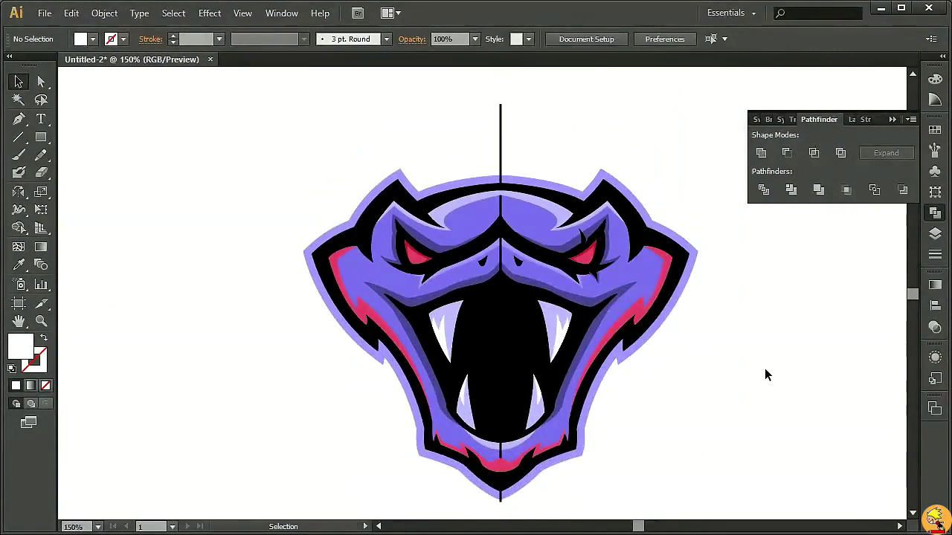
scroll(766, 375, "up", 1)
left_click_drag(502, 154, 723, 165)
key("Delete")
scroll(714, 379, "down", 3)
left_click_drag(272, 117, 725, 487)
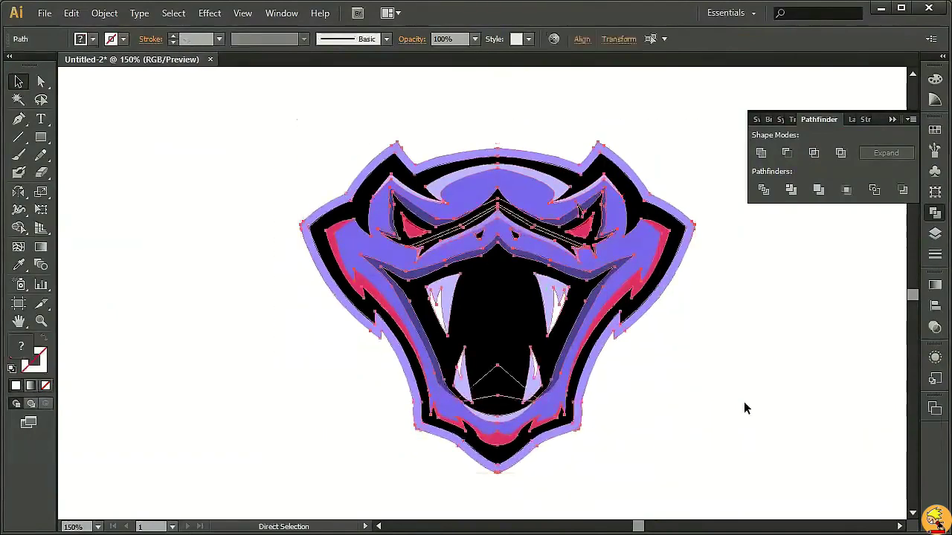